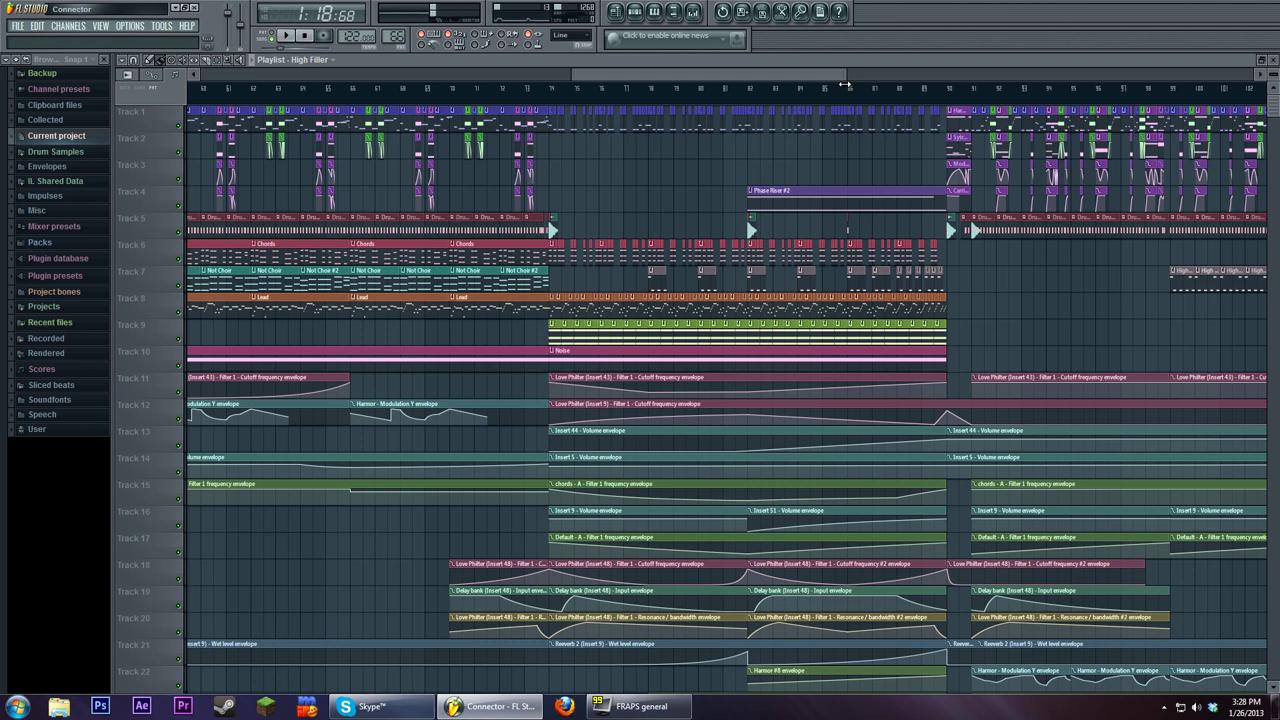
Open the Drums #2 pattern in the step sequencer and play it on its own in pattern mode
{"action": "left_click_drag", "start_coordinate": [845, 84], "coordinate": [585, 72]}
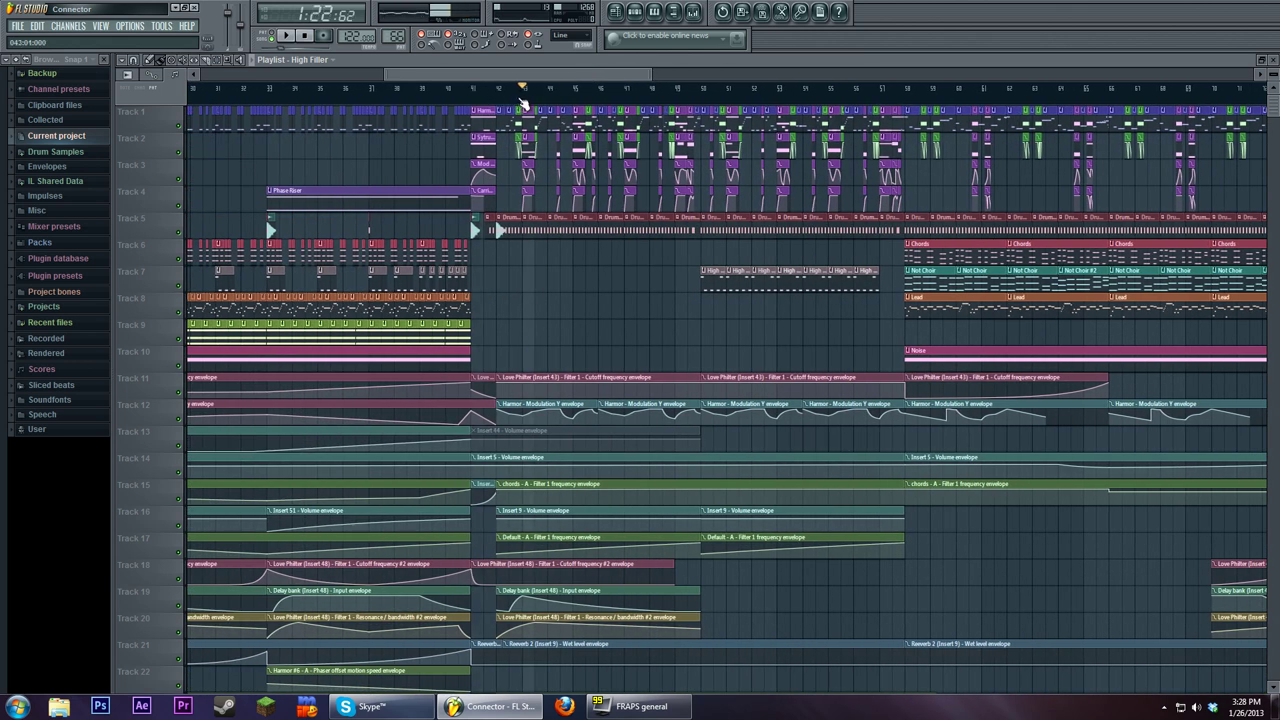
{"action": "double_click", "coordinate": [535, 231]}
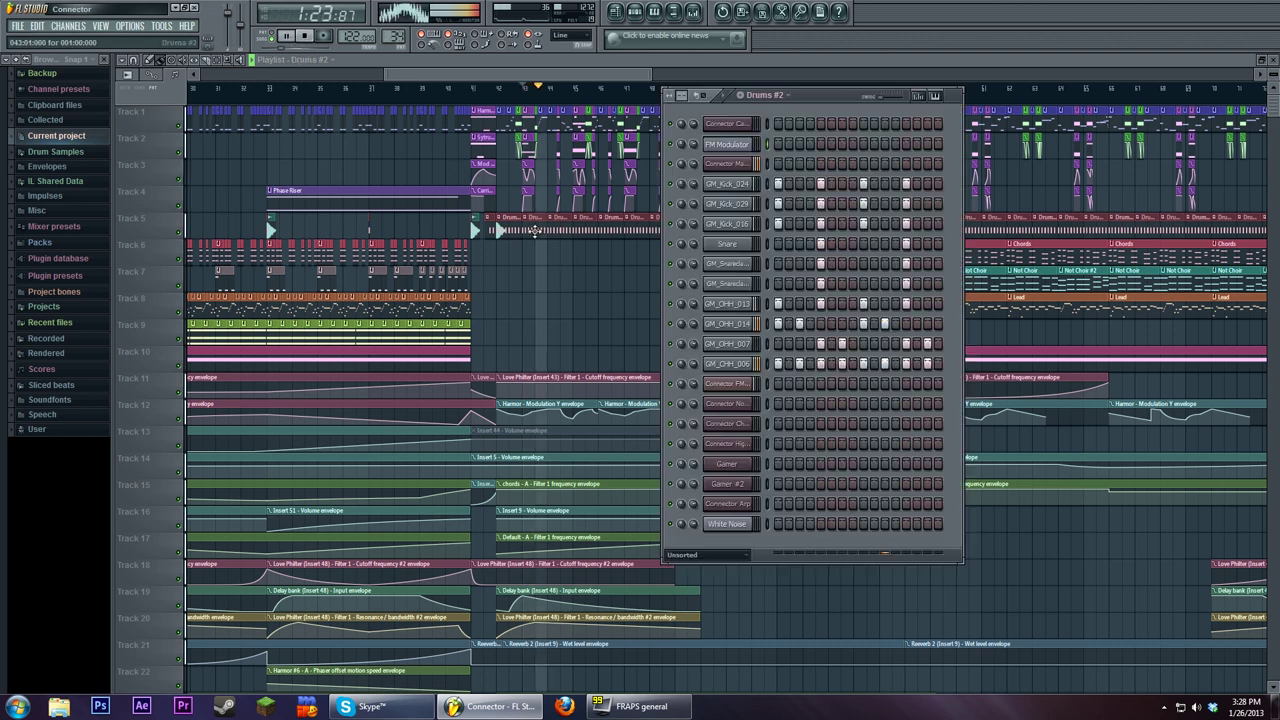
{"action": "left_click", "coordinate": [306, 39]}
{"action": "left_click", "coordinate": [272, 37]}
{"action": "left_click", "coordinate": [287, 38]}
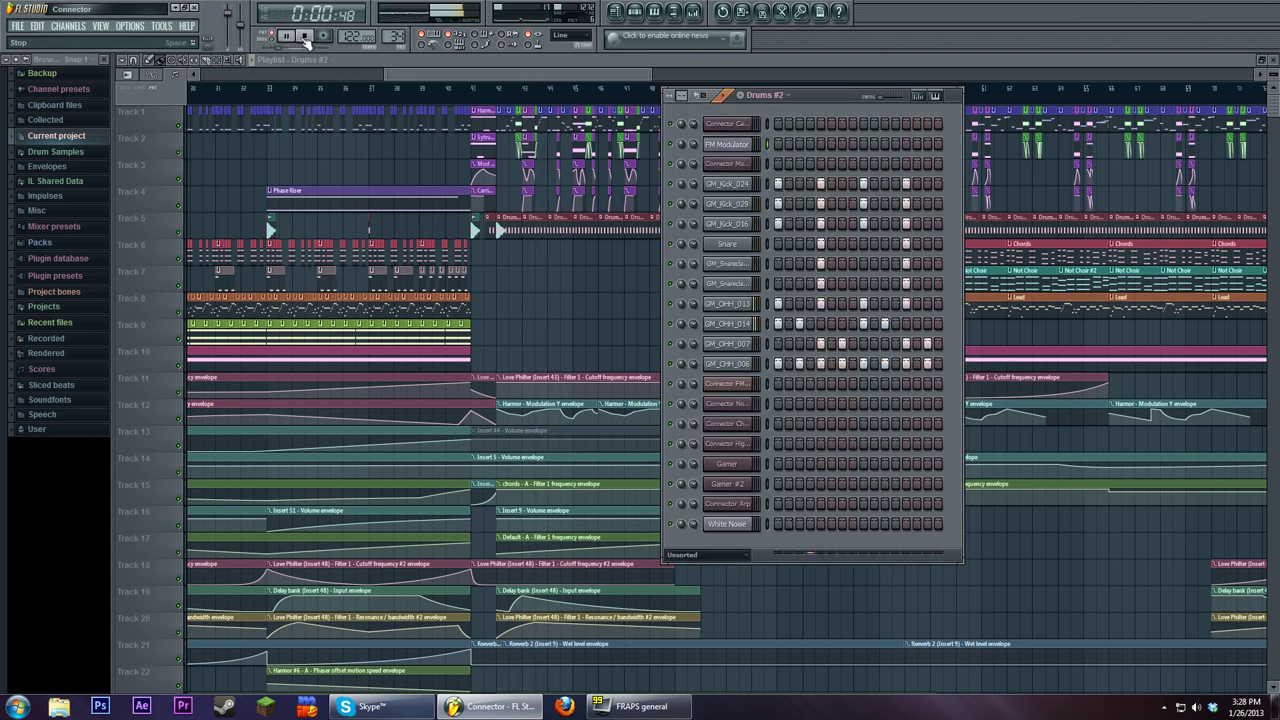
{"action": "left_click", "coordinate": [305, 38]}
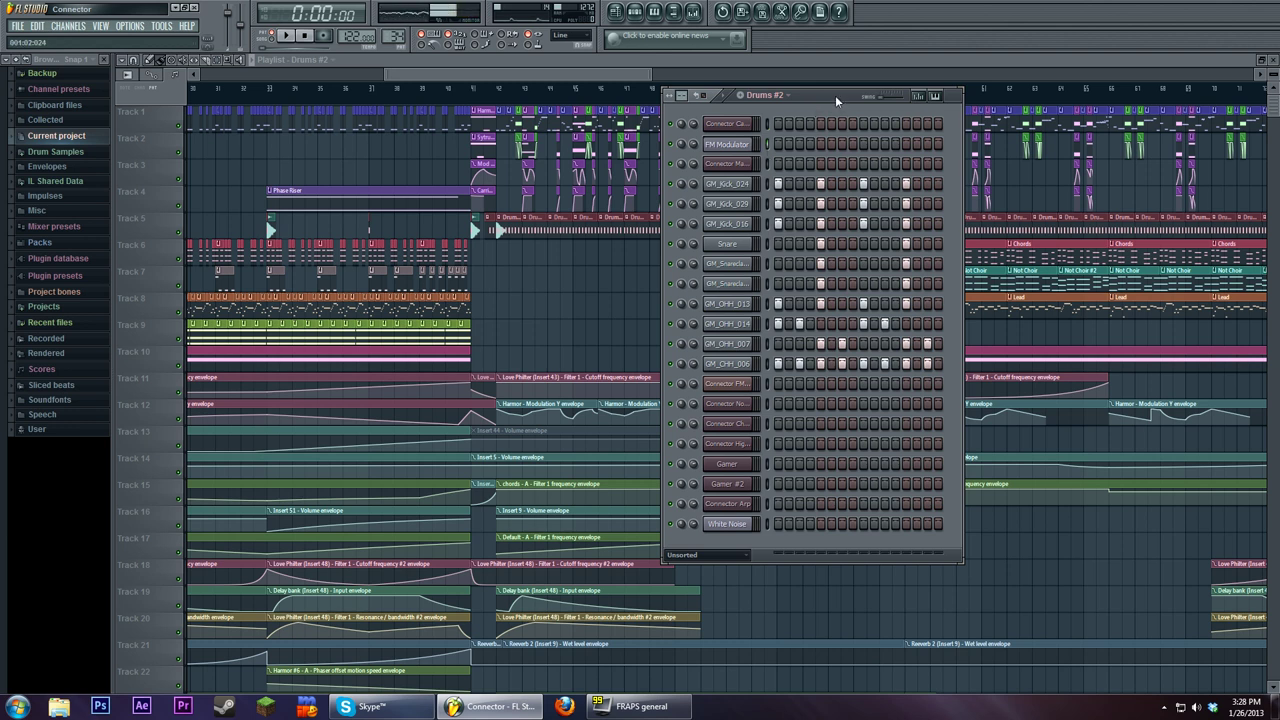
{"action": "left_click_drag", "start_coordinate": [835, 95], "coordinate": [837, 115]}
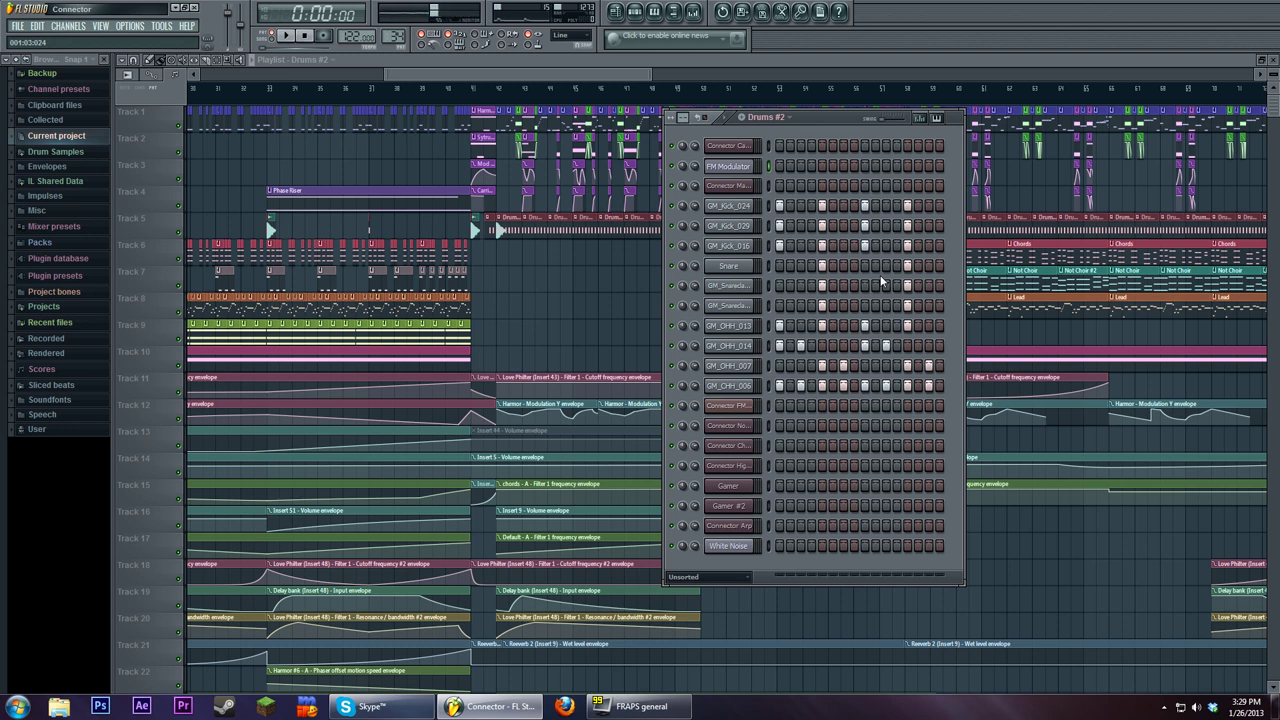
Examine the sample settings and waveforms of the GM_Kick_024, GM_Kick_016 and GM_Kick_029 channels
{"action": "left_click", "coordinate": [745, 206]}
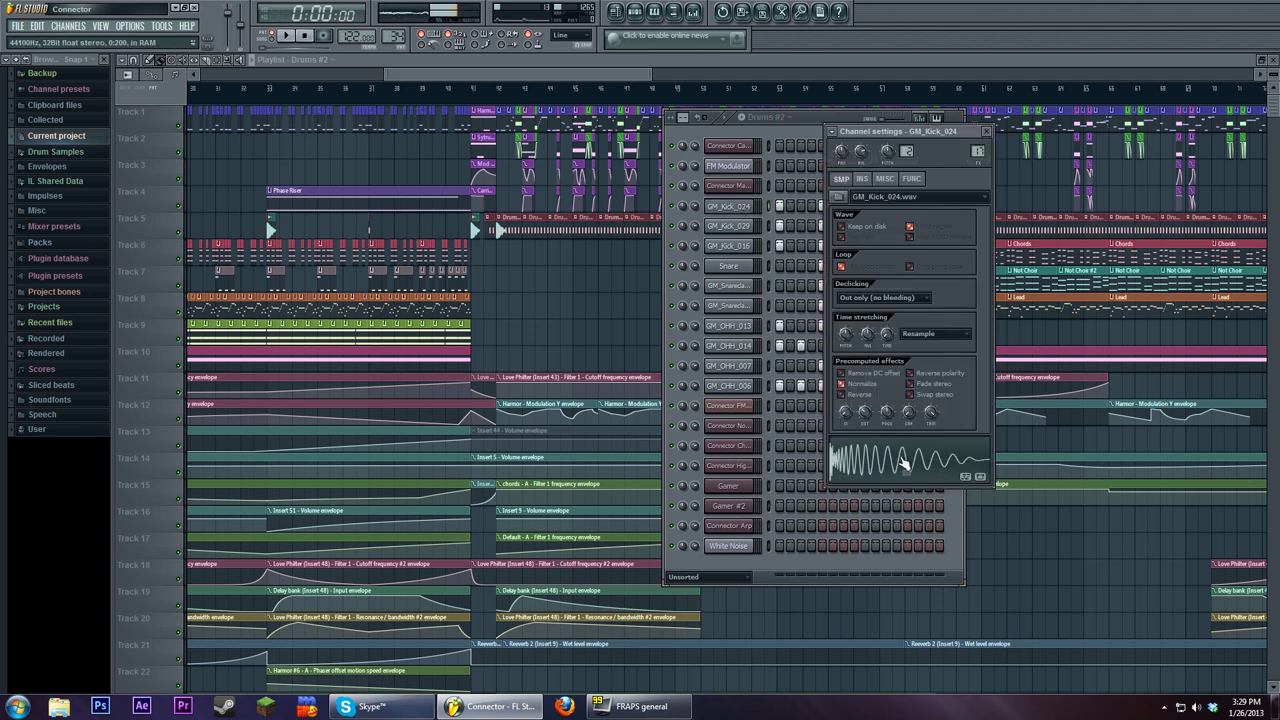
{"action": "left_click", "coordinate": [745, 245]}
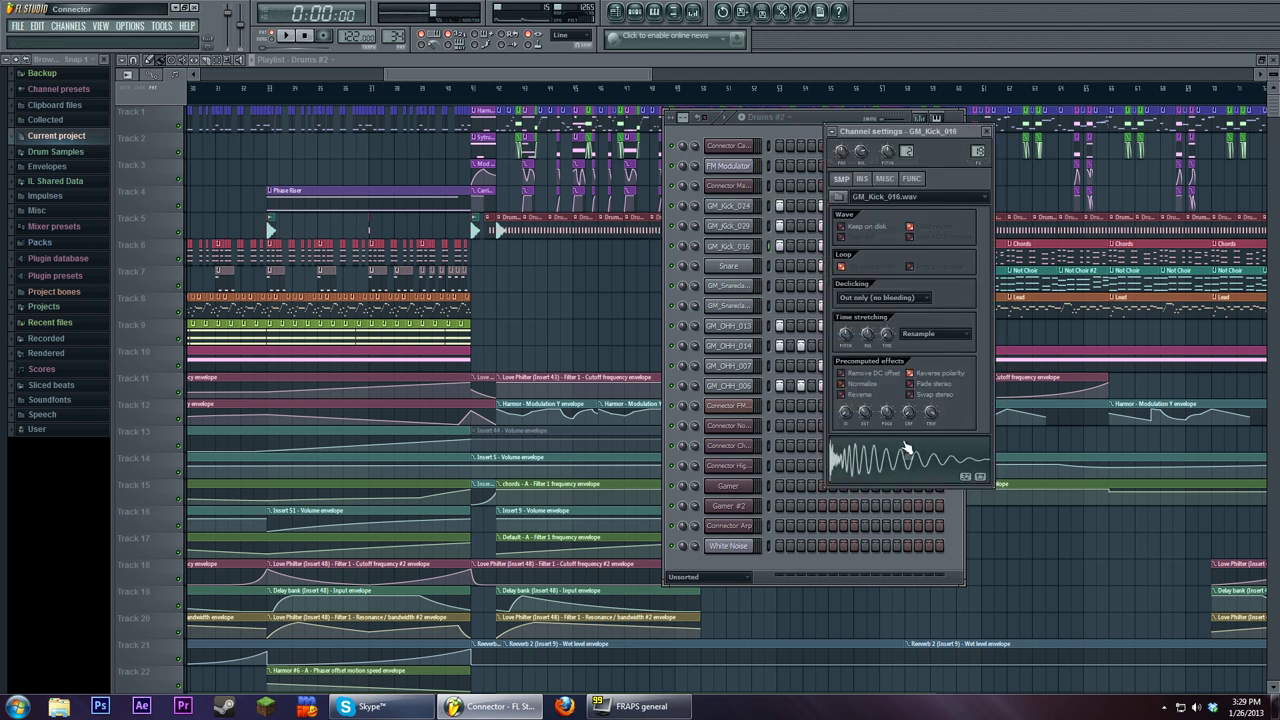
{"action": "left_click", "coordinate": [745, 226]}
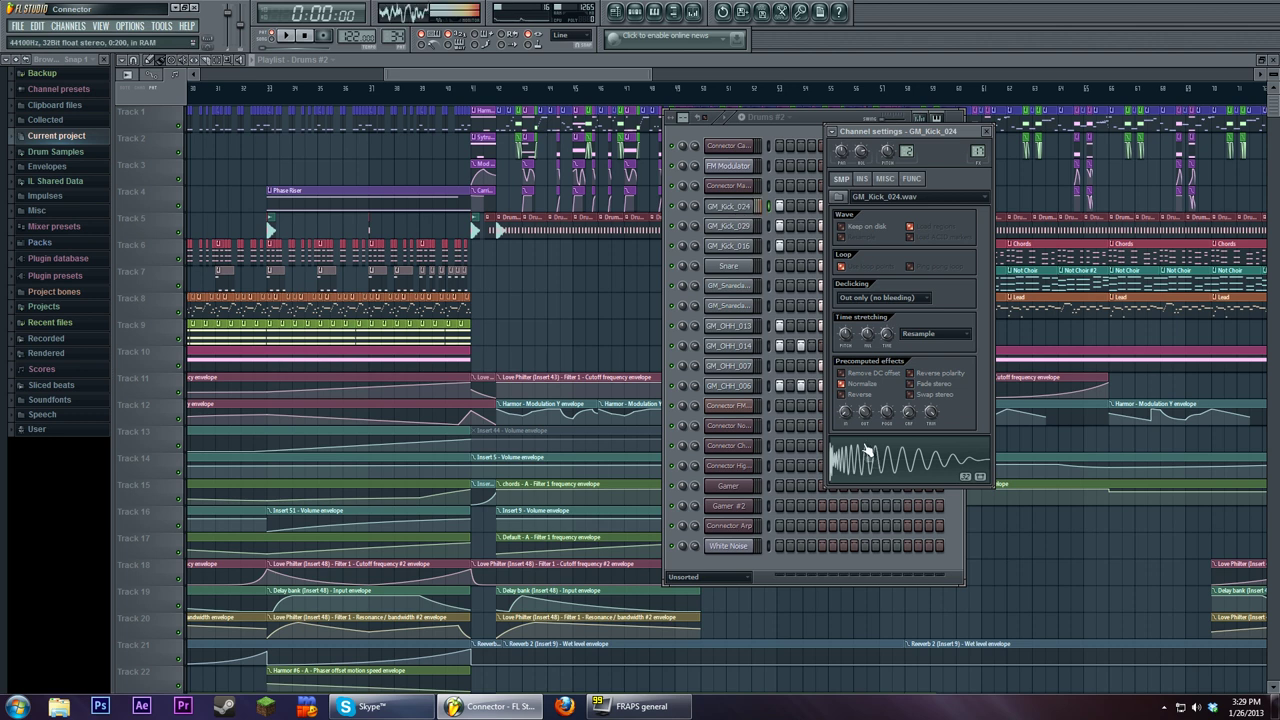
{"action": "left_click", "coordinate": [870, 452]}
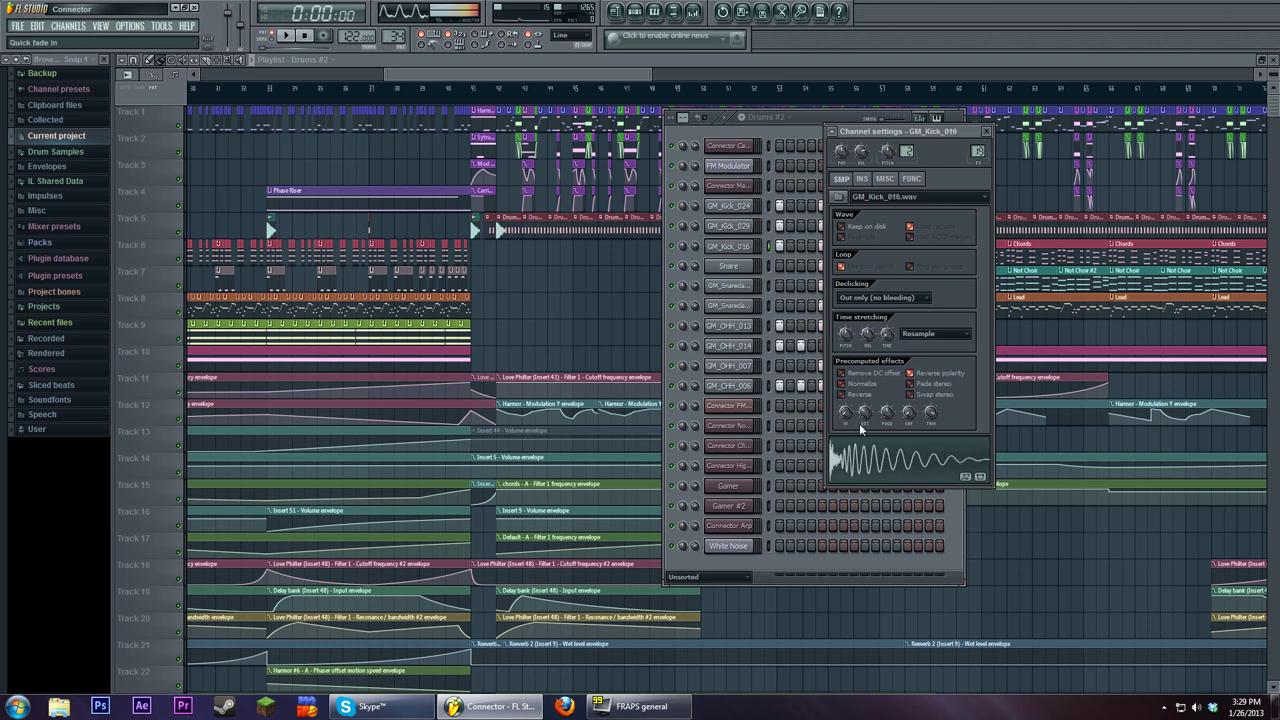
{"action": "left_click", "coordinate": [734, 207]}
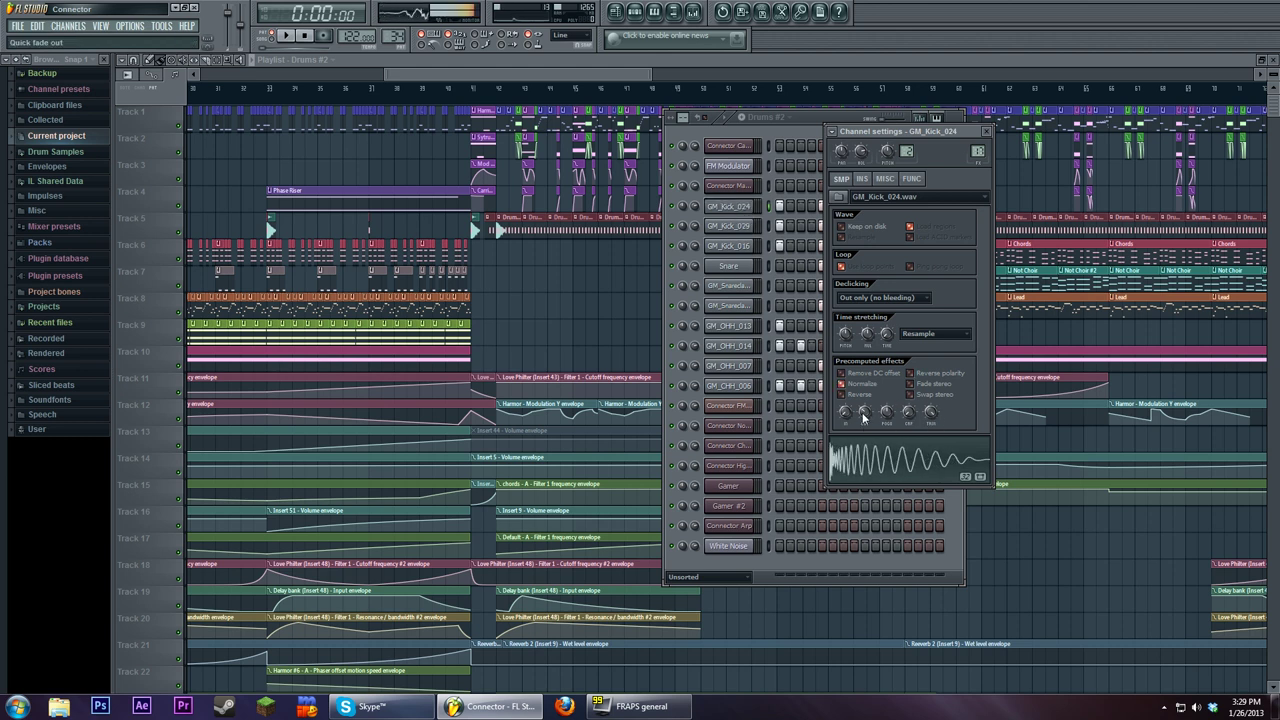
{"action": "left_click", "coordinate": [730, 229]}
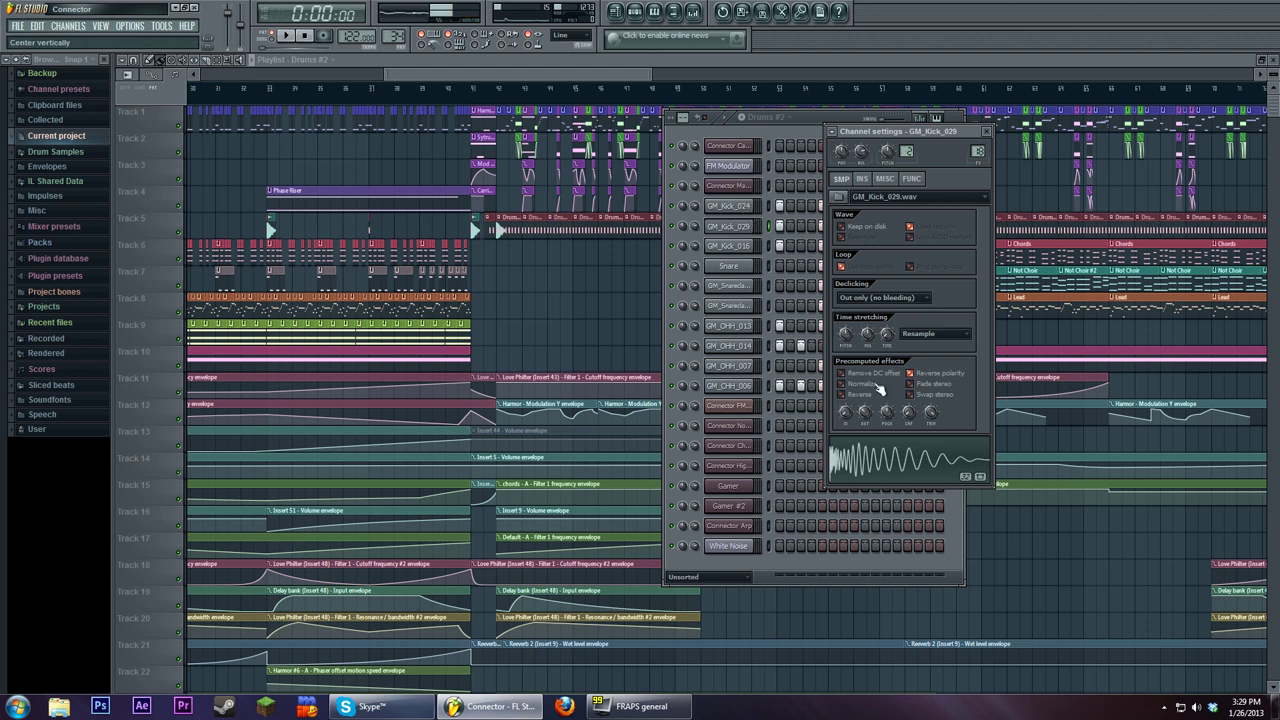
{"action": "left_click", "coordinate": [737, 207]}
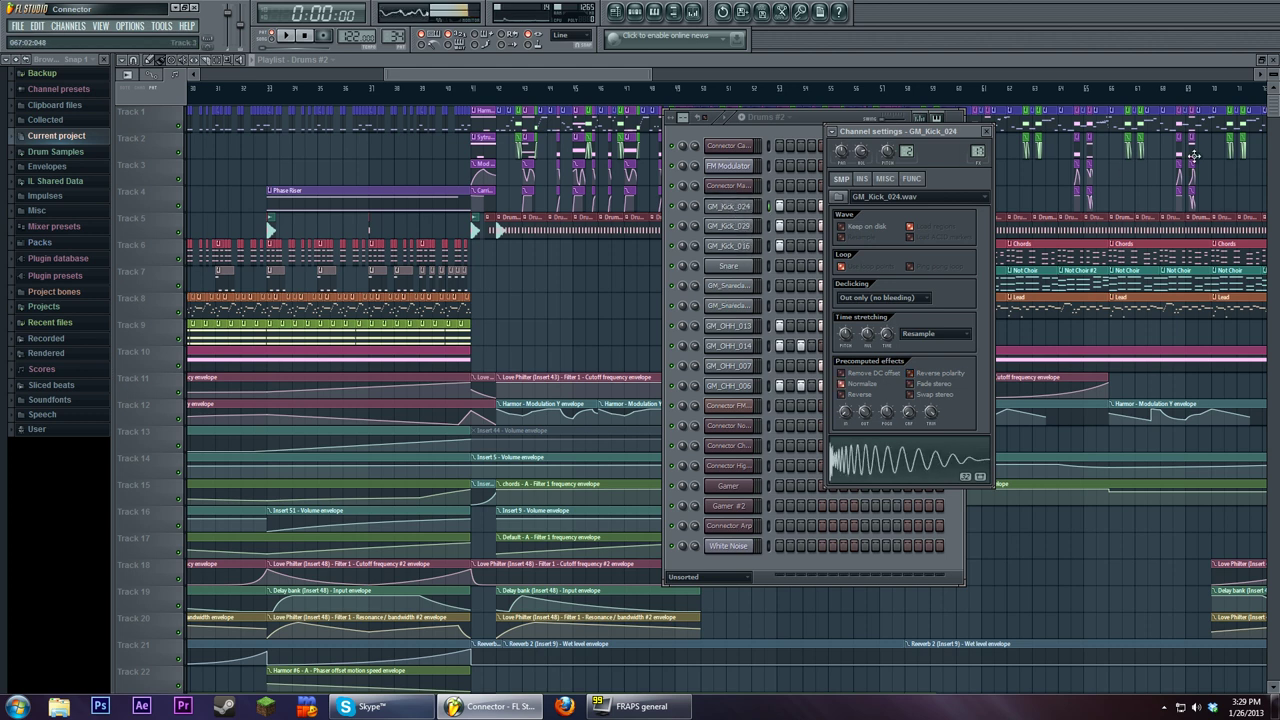
Place the channel settings beside the step sequencer and audition the three layered kick channels against each other
{"action": "left_click_drag", "start_coordinate": [934, 133], "coordinate": [1008, 119]}
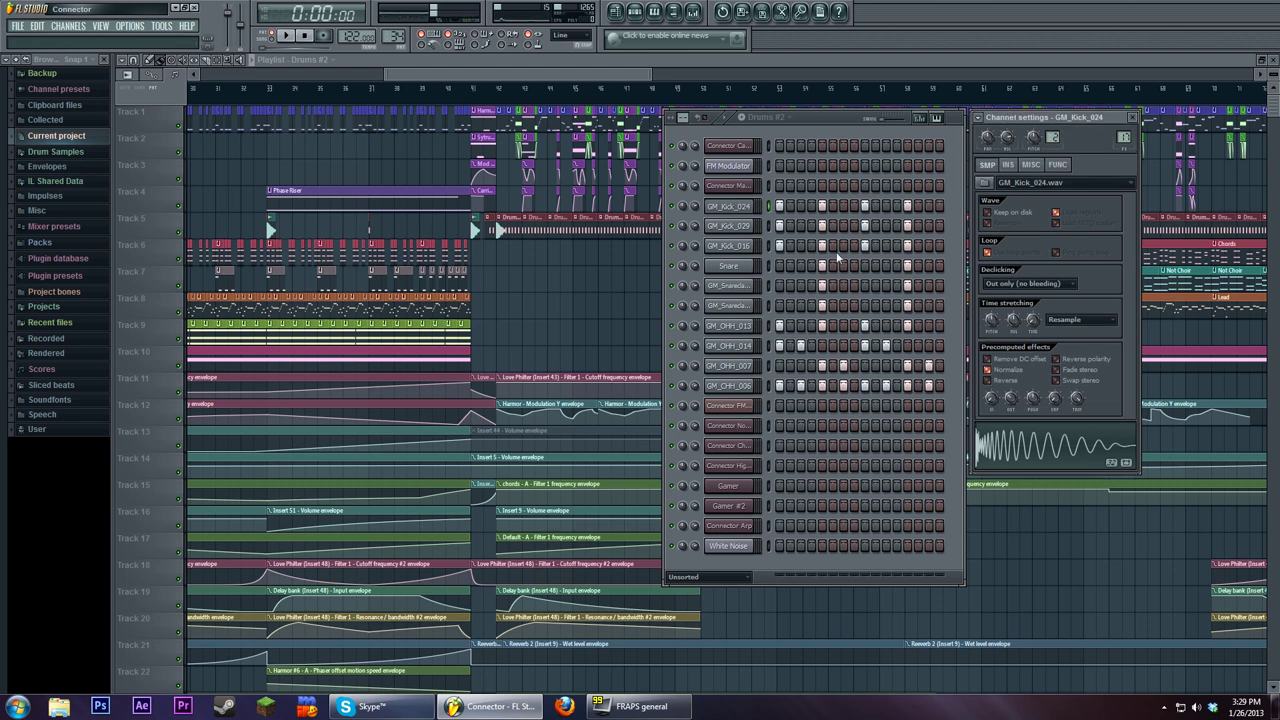
{"action": "left_click", "coordinate": [737, 245]}
{"action": "left_click", "coordinate": [737, 227]}
{"action": "left_click", "coordinate": [737, 209]}
{"action": "left_click", "coordinate": [737, 226]}
{"action": "left_click", "coordinate": [737, 244]}
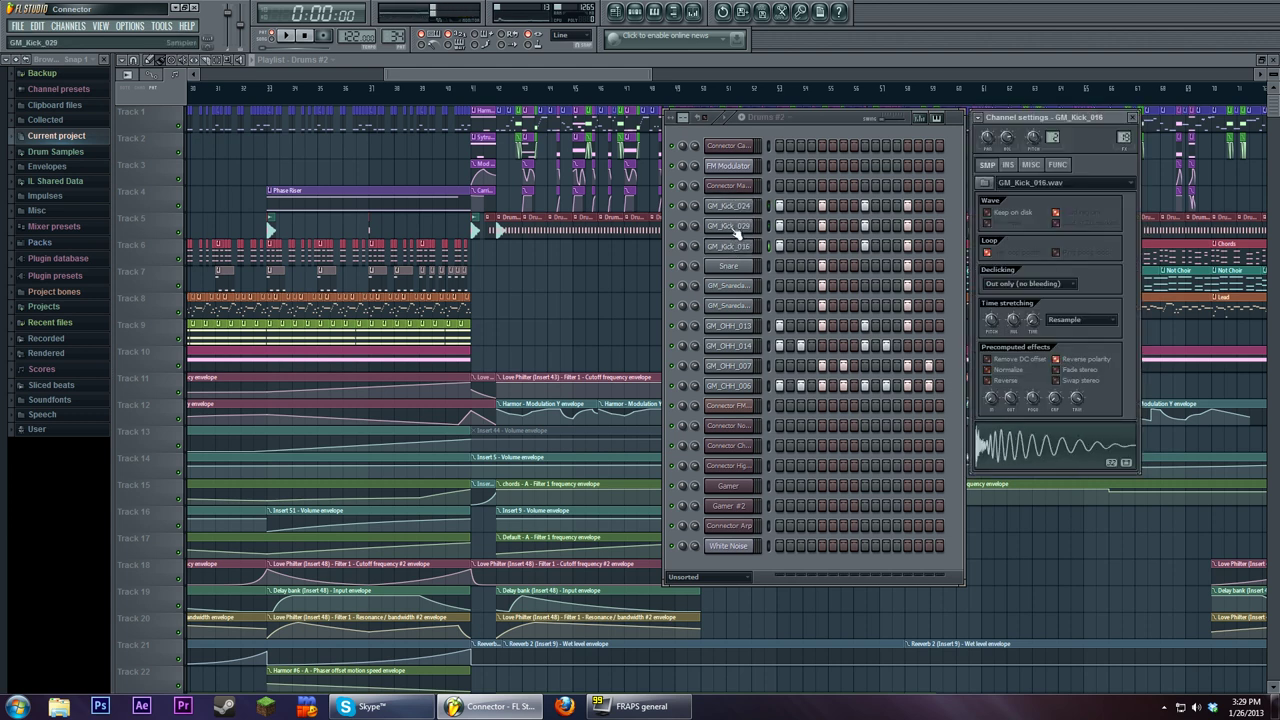
{"action": "left_click", "coordinate": [737, 227]}
{"action": "left_click", "coordinate": [737, 208]}
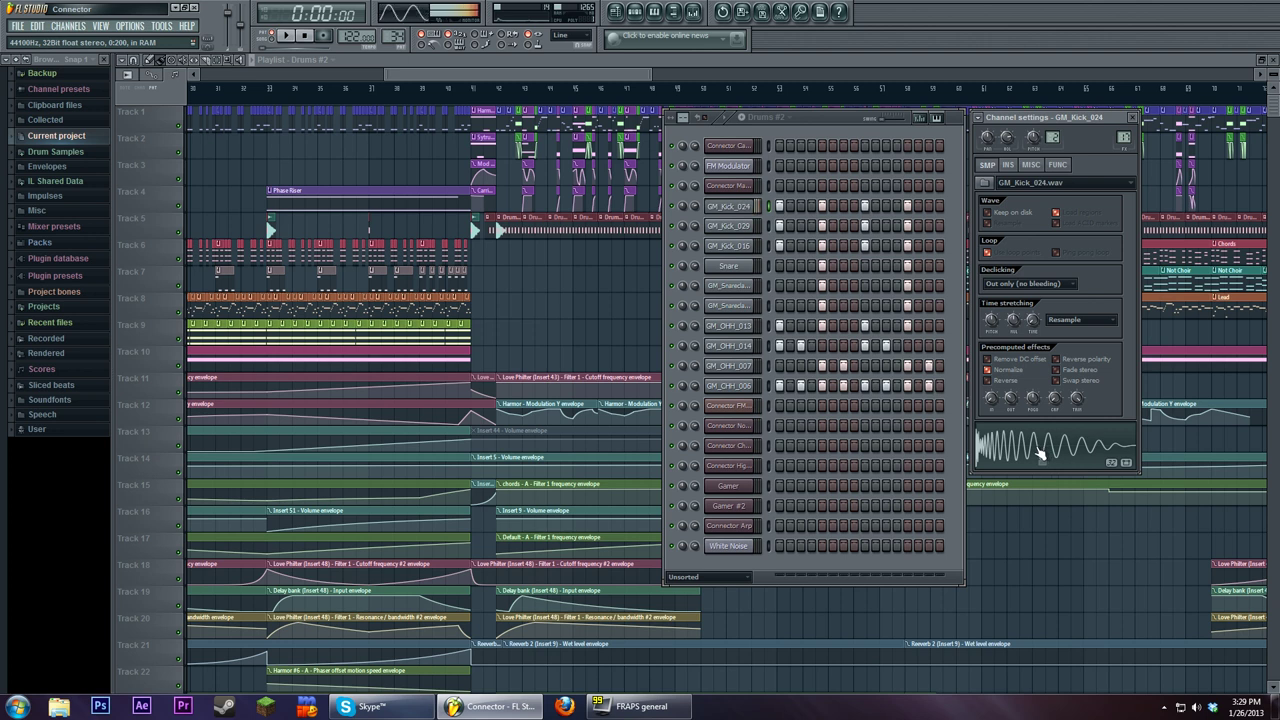
{"action": "left_click", "coordinate": [737, 227]}
{"action": "left_click", "coordinate": [737, 207]}
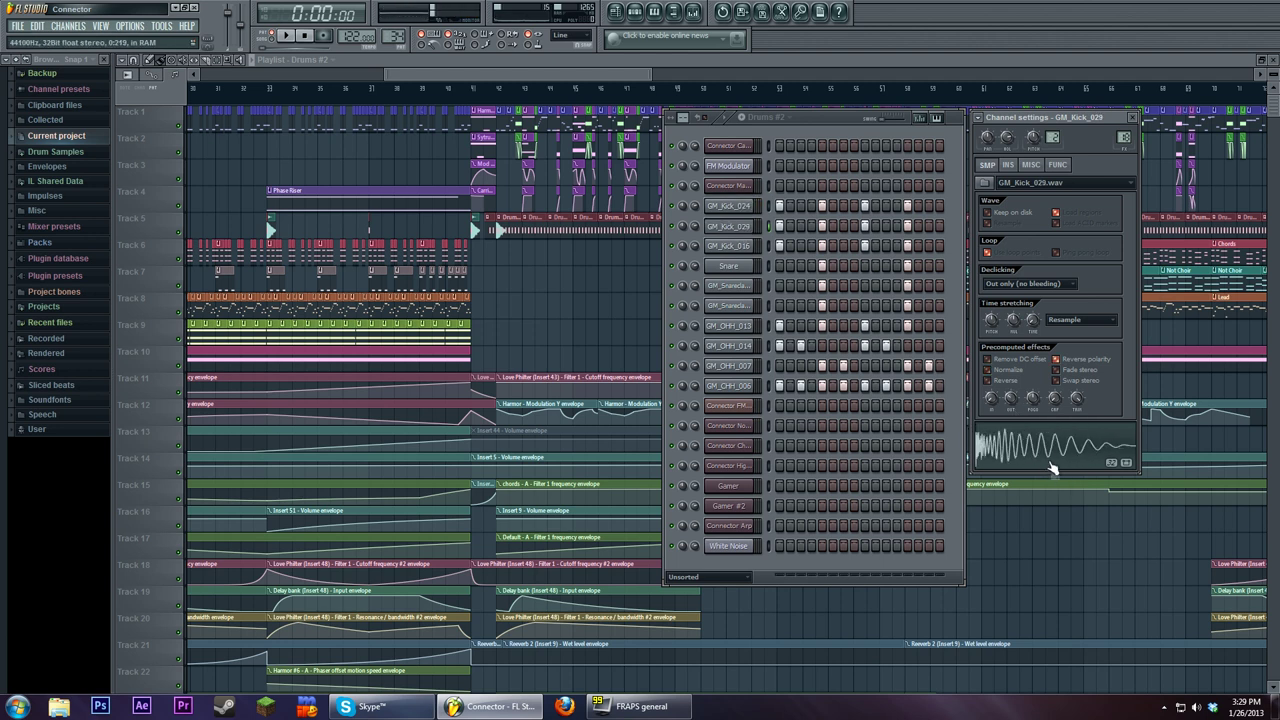
{"action": "left_click", "coordinate": [738, 246]}
{"action": "left_click", "coordinate": [733, 231]}
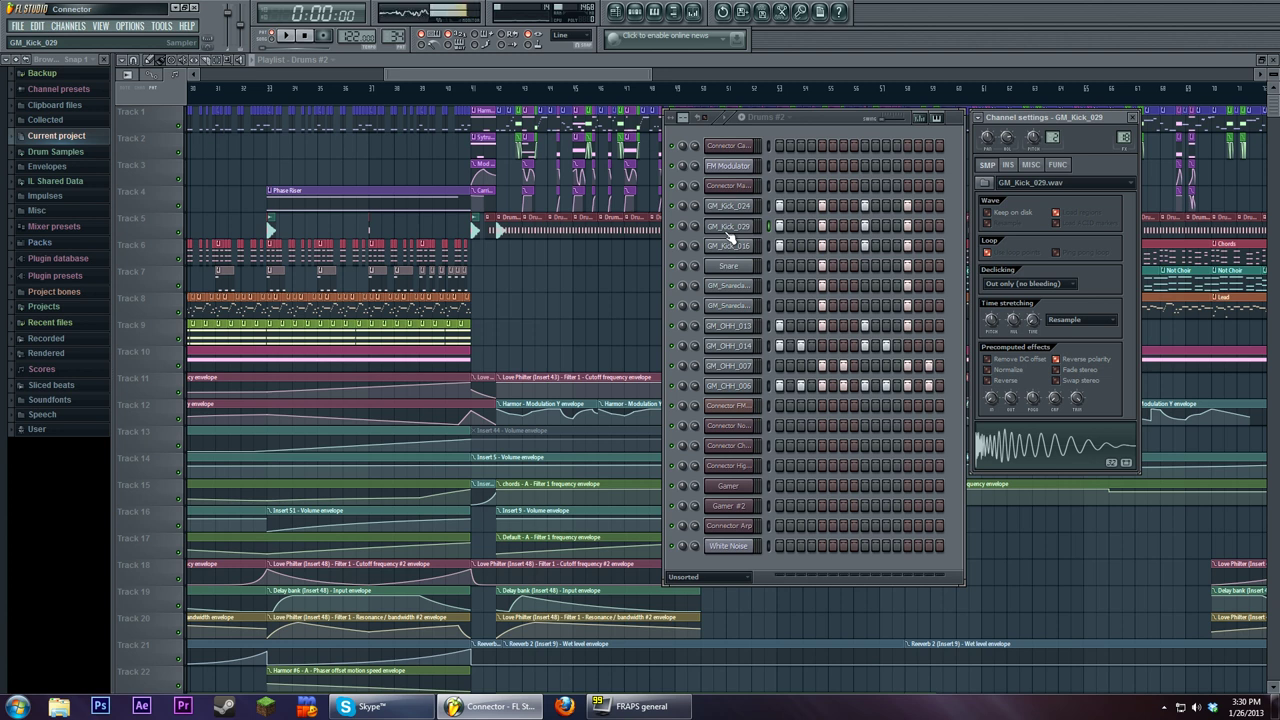
Audition the GM_Snareclap_027 and GM_Snareclap_030 channels alternately to compare the two snare clap layers
{"action": "left_click", "coordinate": [728, 285]}
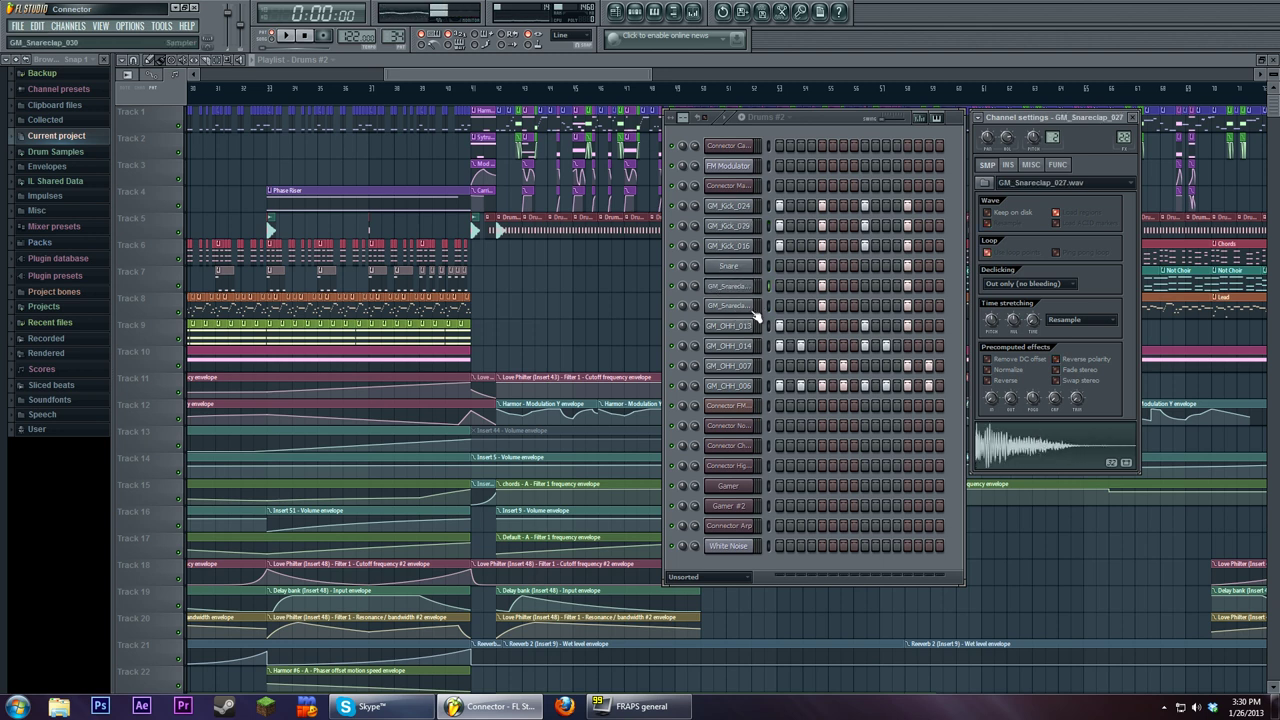
{"action": "left_click", "coordinate": [740, 308]}
{"action": "left_click", "coordinate": [734, 284]}
{"action": "left_click", "coordinate": [737, 307]}
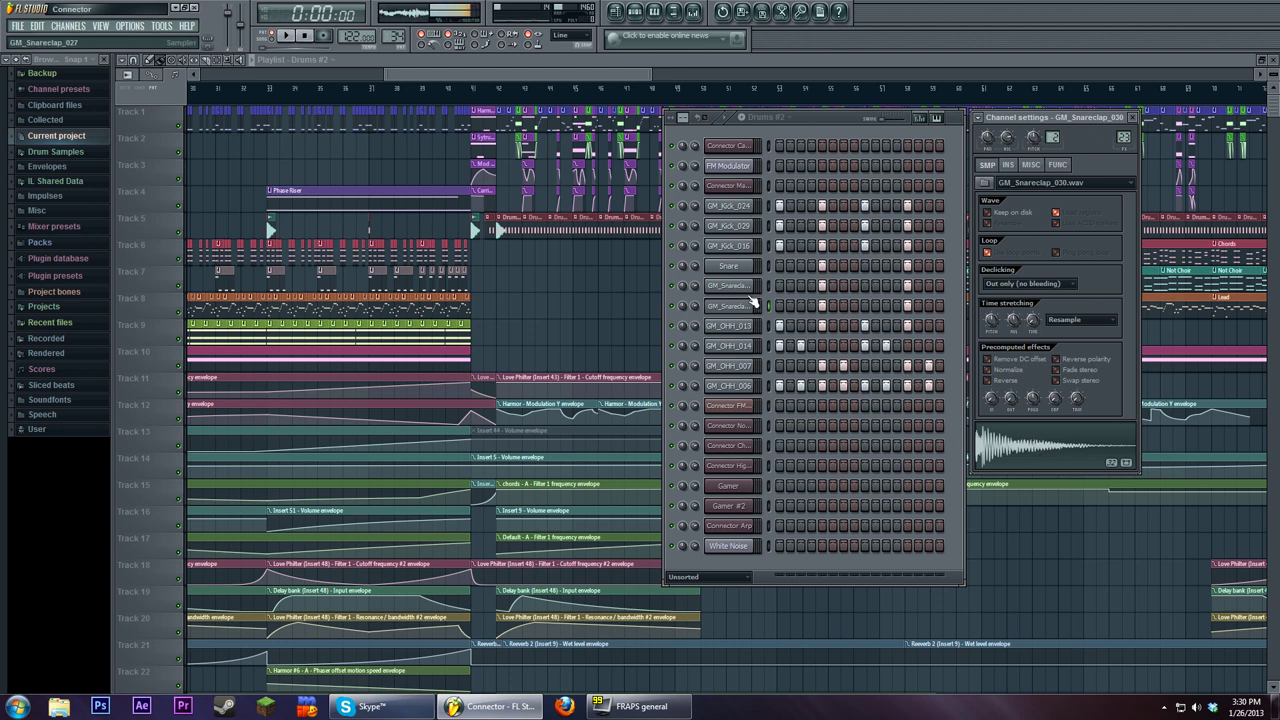
{"action": "left_click", "coordinate": [740, 286]}
{"action": "left_click", "coordinate": [745, 305]}
Audition the hi-hat channels GM_OHH_013, GM_OHH_014, GM_OHH_007 and GM_CHH_006
{"action": "left_click", "coordinate": [746, 326]}
{"action": "left_click", "coordinate": [748, 348]}
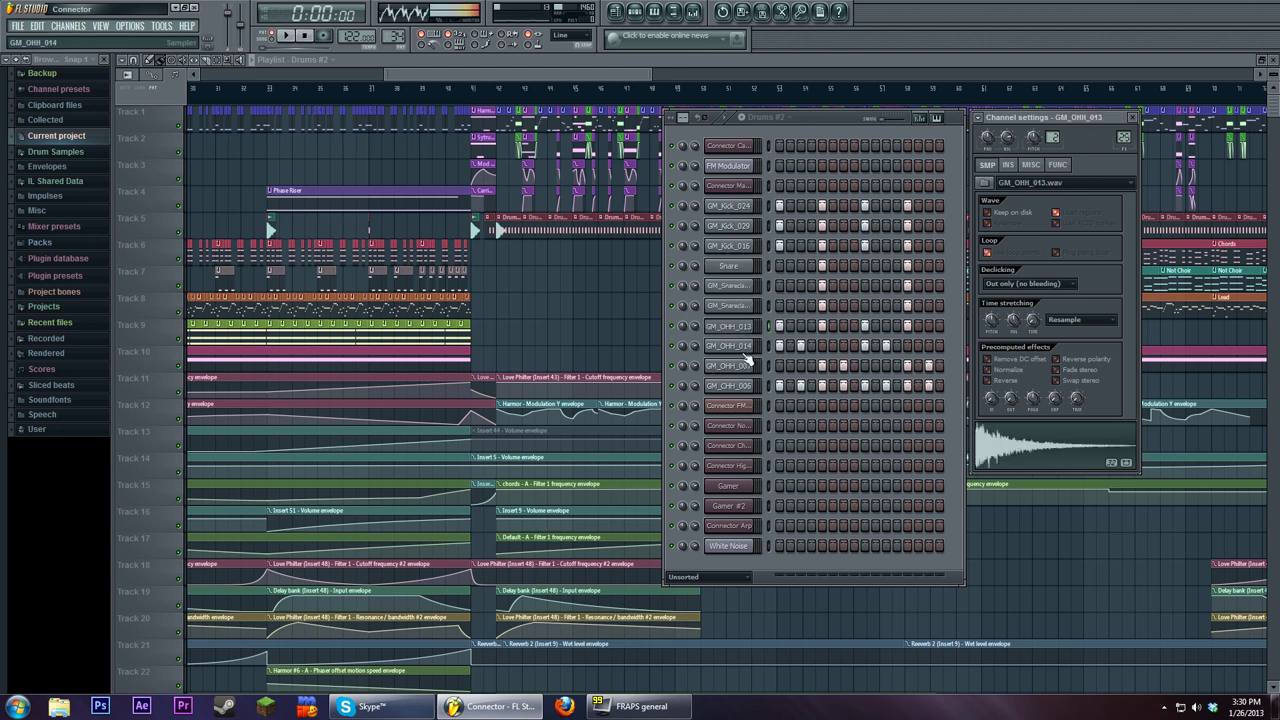
{"action": "left_click", "coordinate": [750, 366]}
{"action": "left_click", "coordinate": [753, 386]}
{"action": "left_click", "coordinate": [753, 385]}
{"action": "left_click", "coordinate": [750, 346]}
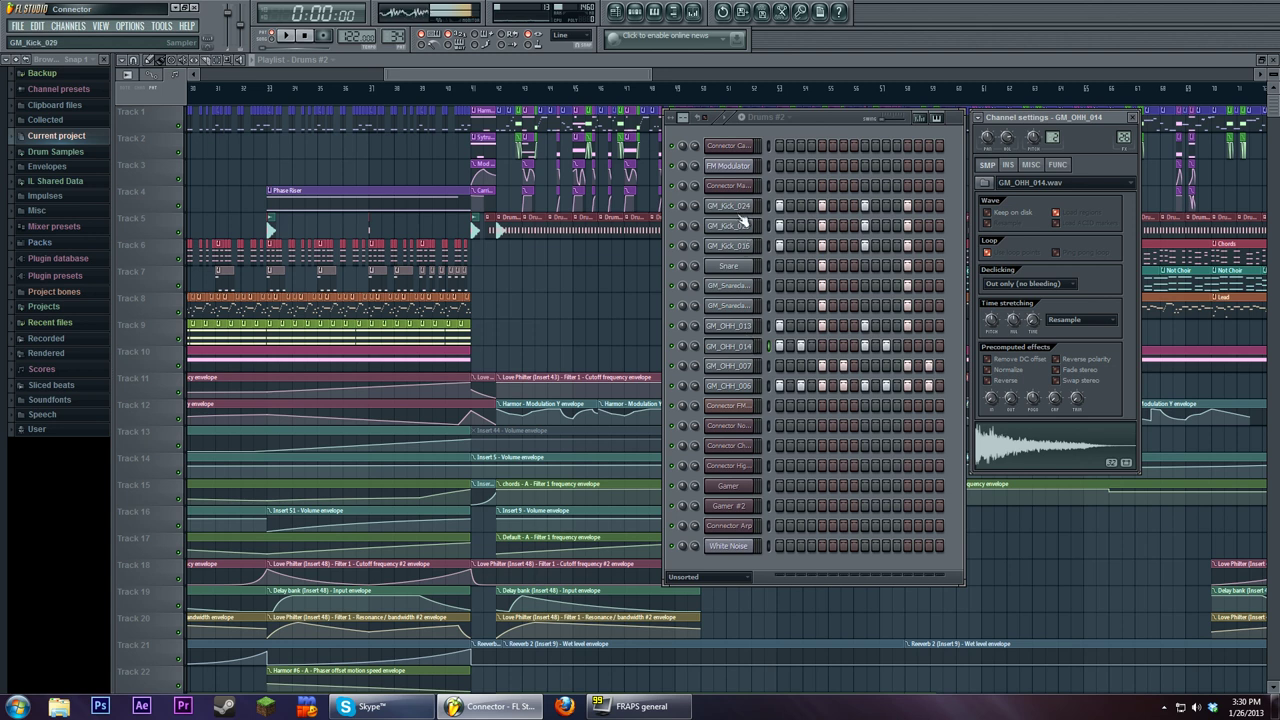
Select the GM_Kick_024 channel, show its Kick 1 track in the mixer and briefly play the drum pattern
{"action": "left_click", "coordinate": [740, 210]}
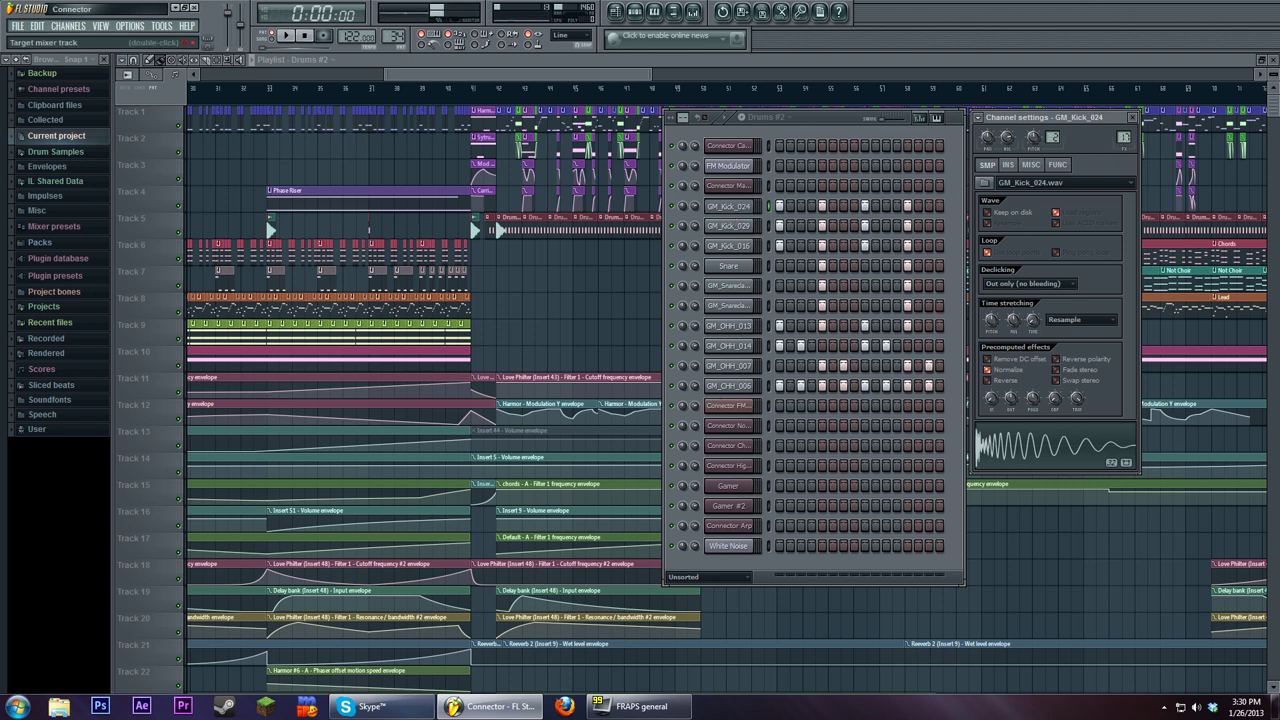
{"action": "key", "text": "F9"}
{"action": "left_click", "coordinate": [289, 37]}
{"action": "left_click", "coordinate": [307, 37]}
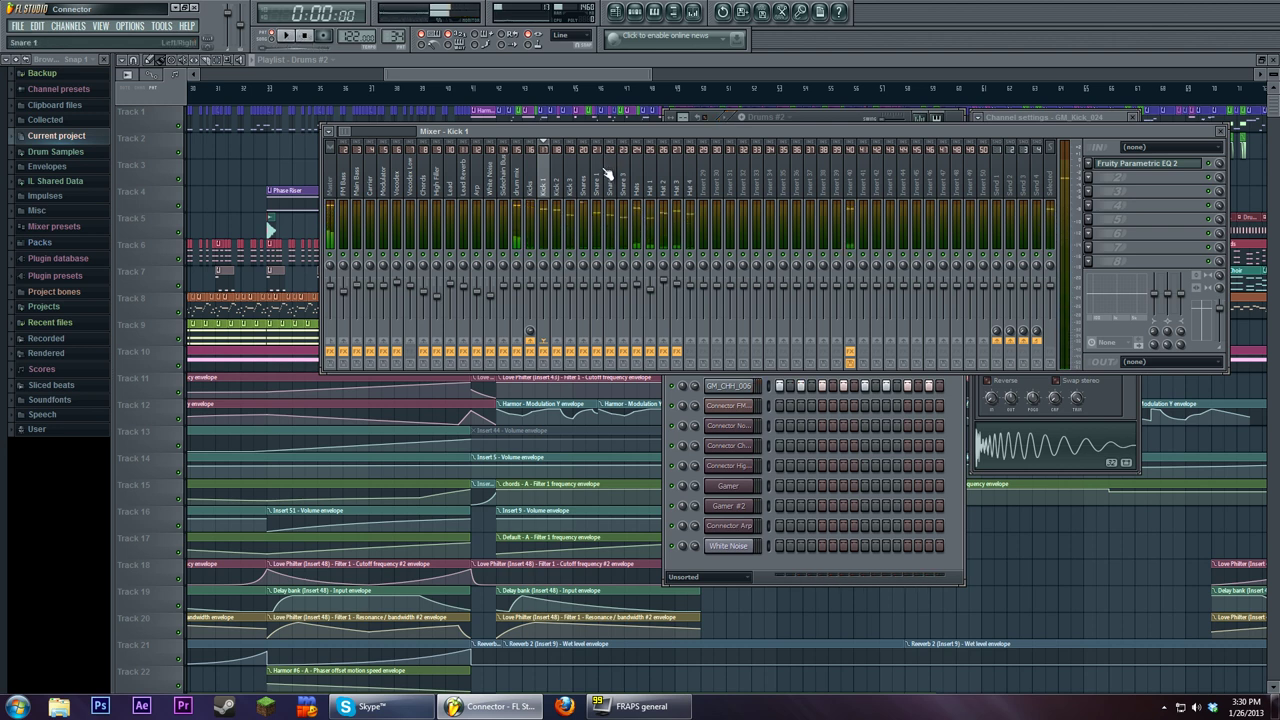
Examine the effects and routing of the Kicks, Snares, Hats and individual hat mixer tracks
{"action": "left_click", "coordinate": [529, 189]}
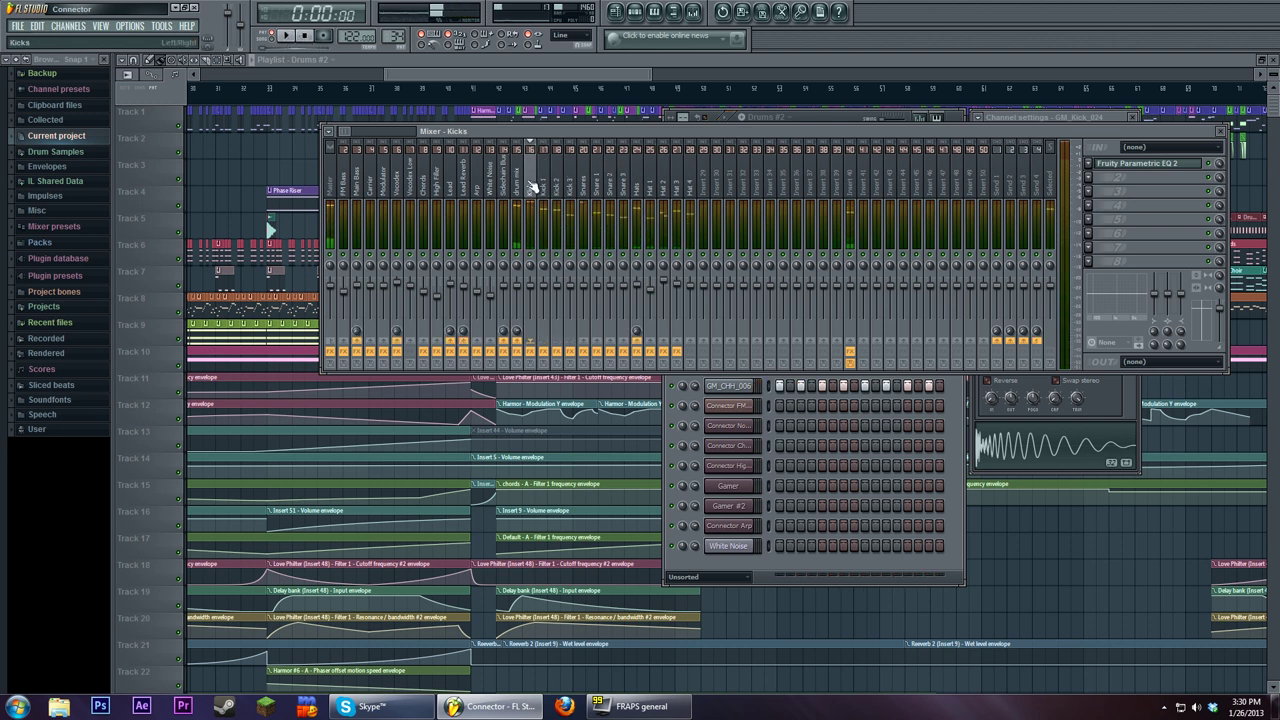
{"action": "left_click", "coordinate": [587, 193]}
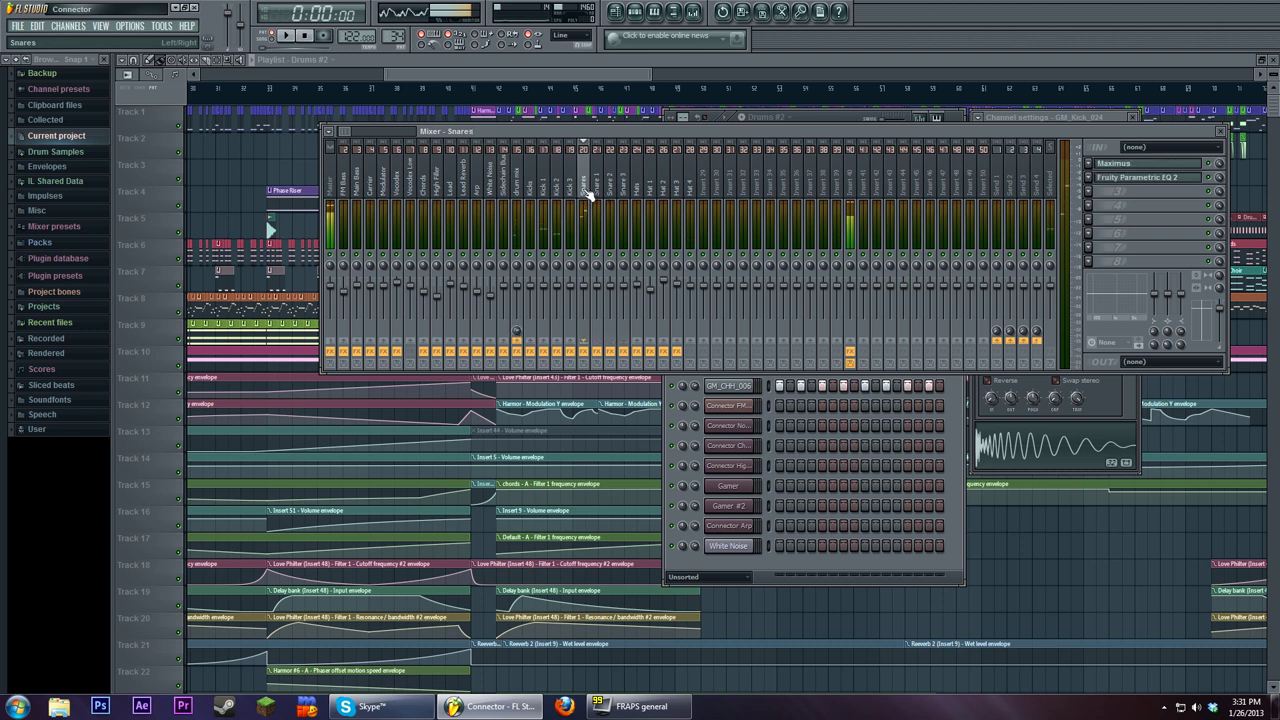
{"action": "left_click", "coordinate": [638, 193]}
{"action": "left_click", "coordinate": [656, 193]}
{"action": "left_click", "coordinate": [692, 192]}
{"action": "left_click", "coordinate": [655, 193]}
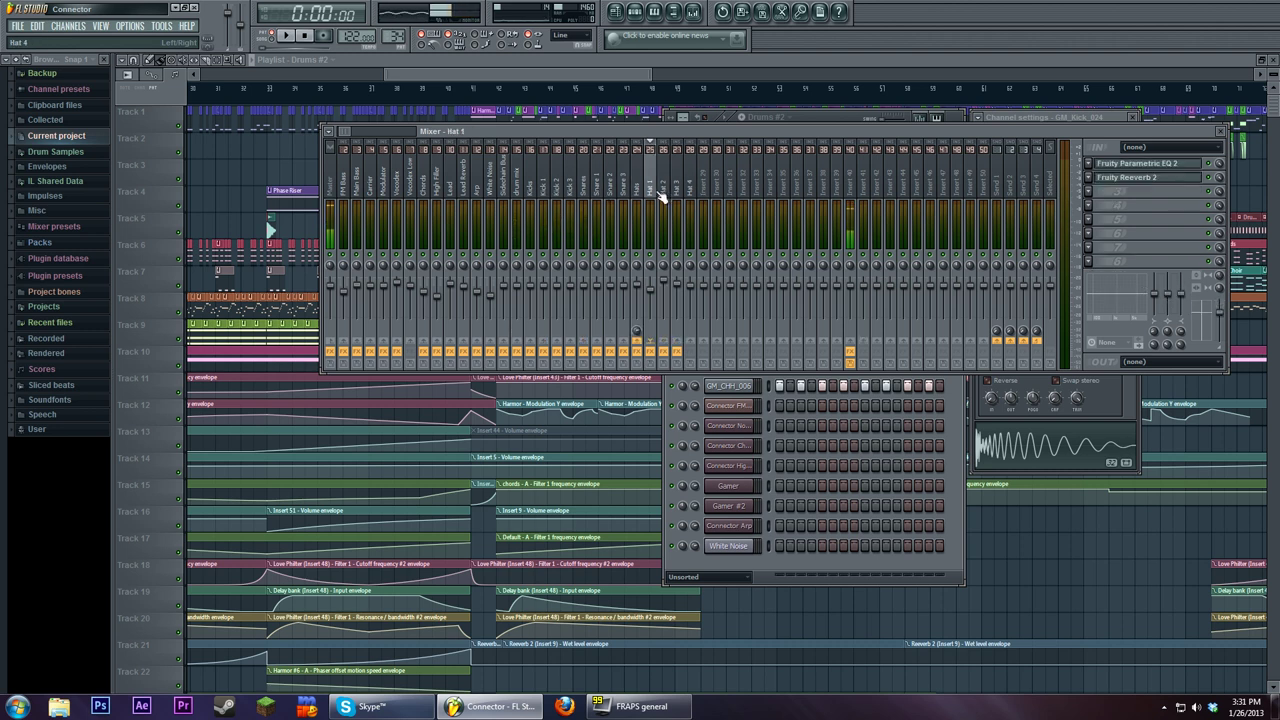
Compare the sends and effects of the Kicks mixer track with those of the Sidechain Bus
{"action": "left_click", "coordinate": [531, 178]}
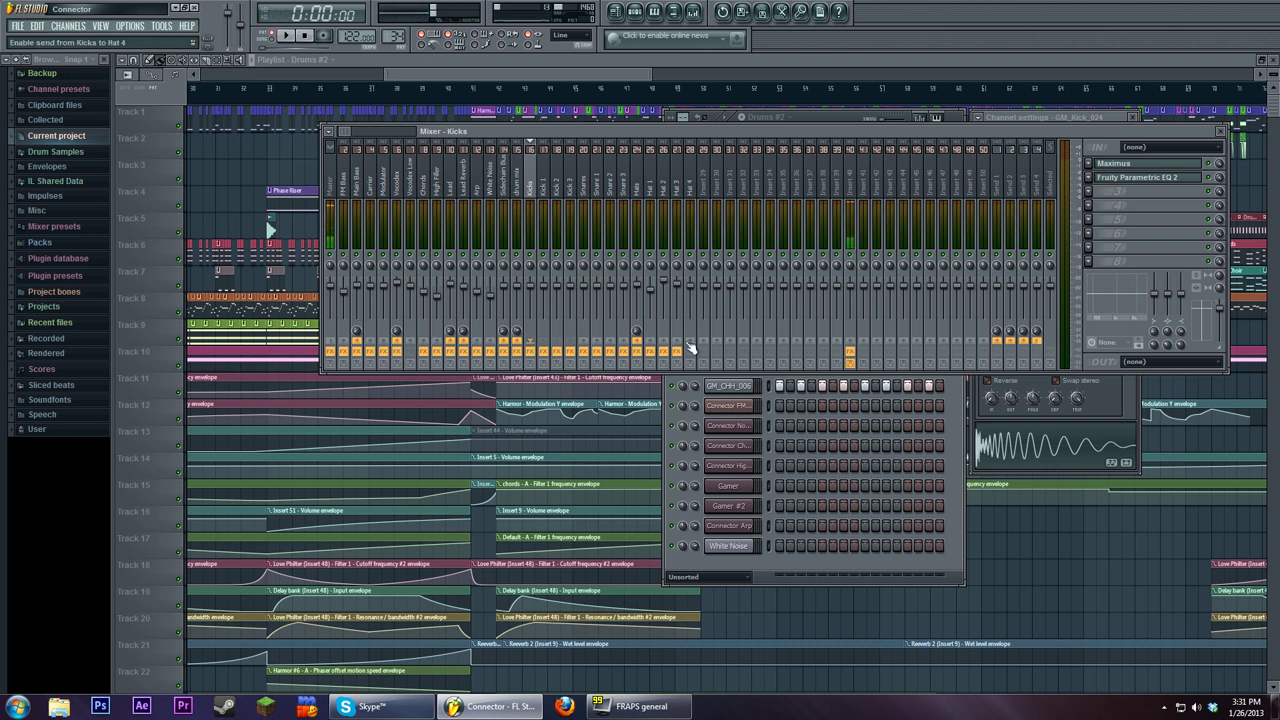
{"action": "left_click", "coordinate": [506, 196]}
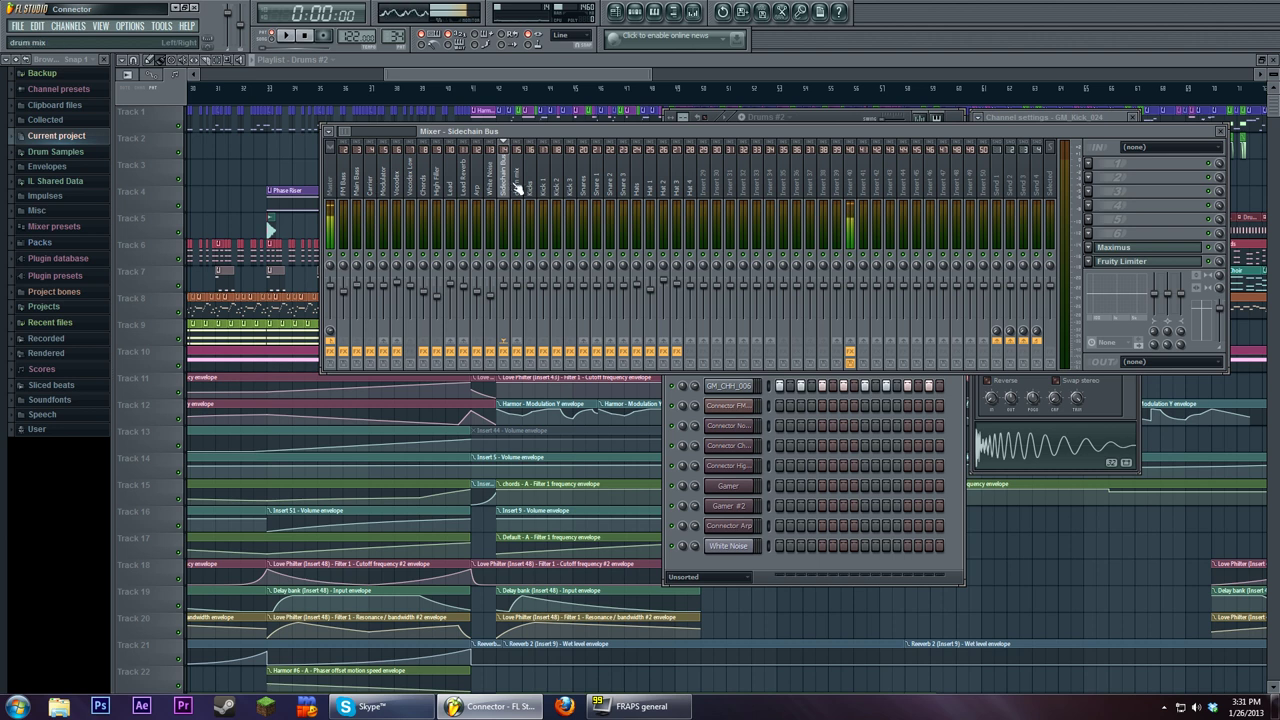
{"action": "left_click", "coordinate": [528, 190]}
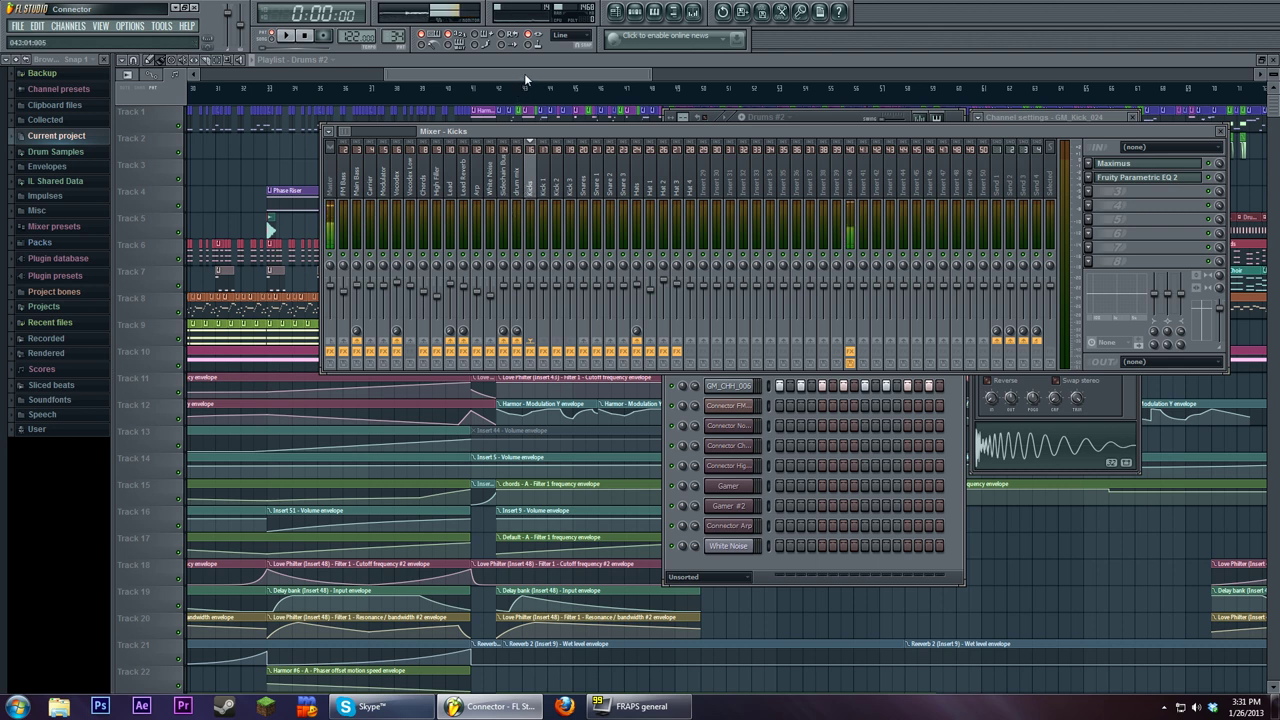
Open the Fruity Limiter on the Sidechain Bus and play the song to examine its ducking in the graph
{"action": "left_click", "coordinate": [503, 180]}
{"action": "left_click", "coordinate": [1121, 261]}
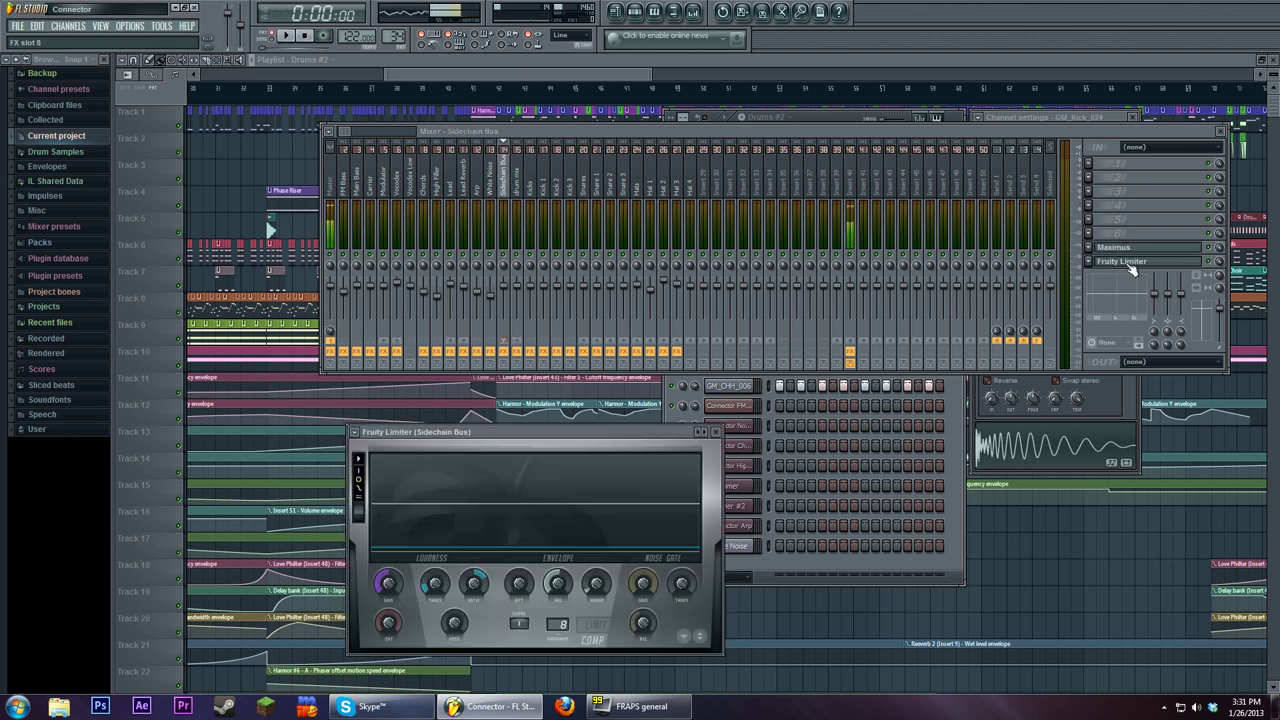
{"action": "left_click", "coordinate": [285, 35]}
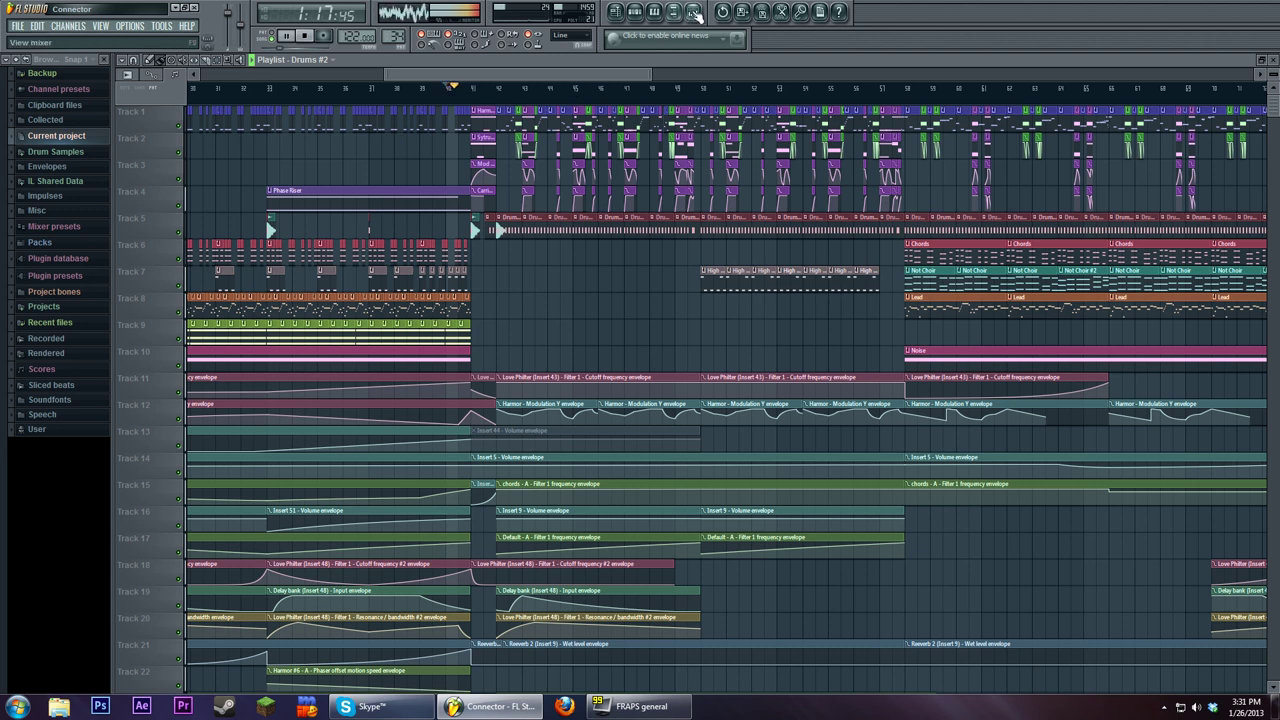
{"action": "key", "text": "F9"}
{"action": "left_click", "coordinate": [1123, 262]}
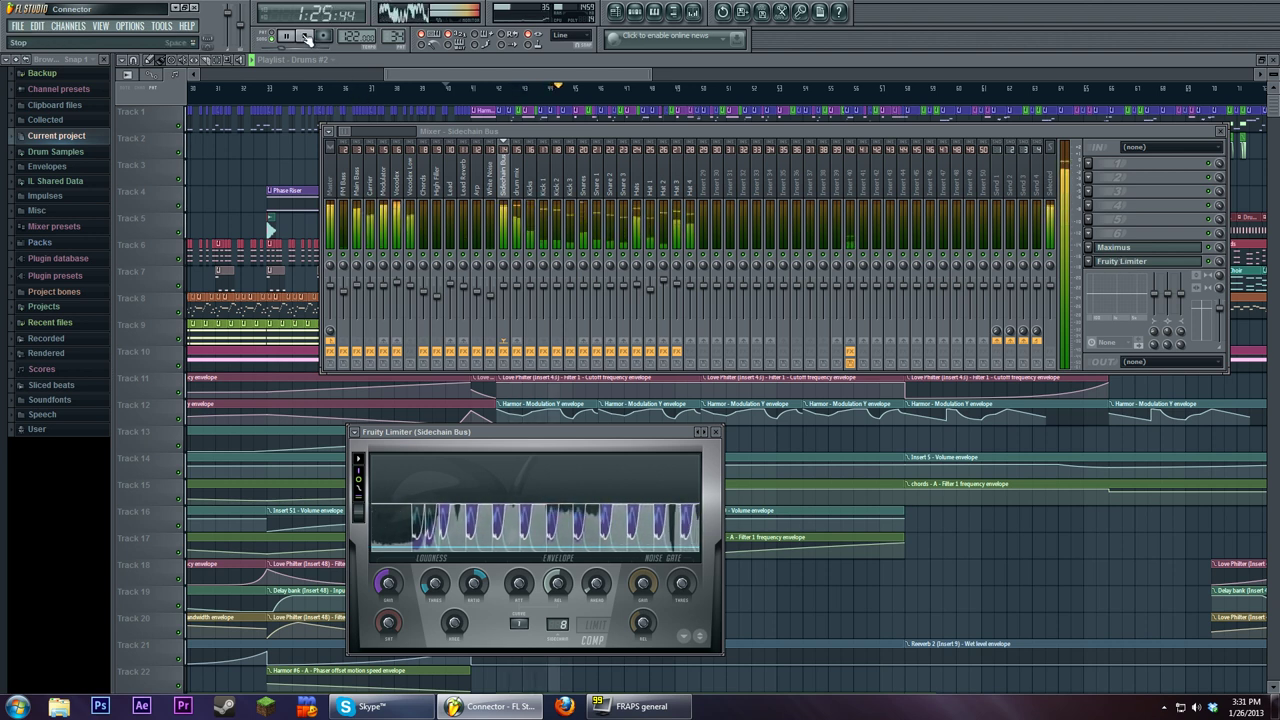
{"action": "left_click", "coordinate": [306, 36]}
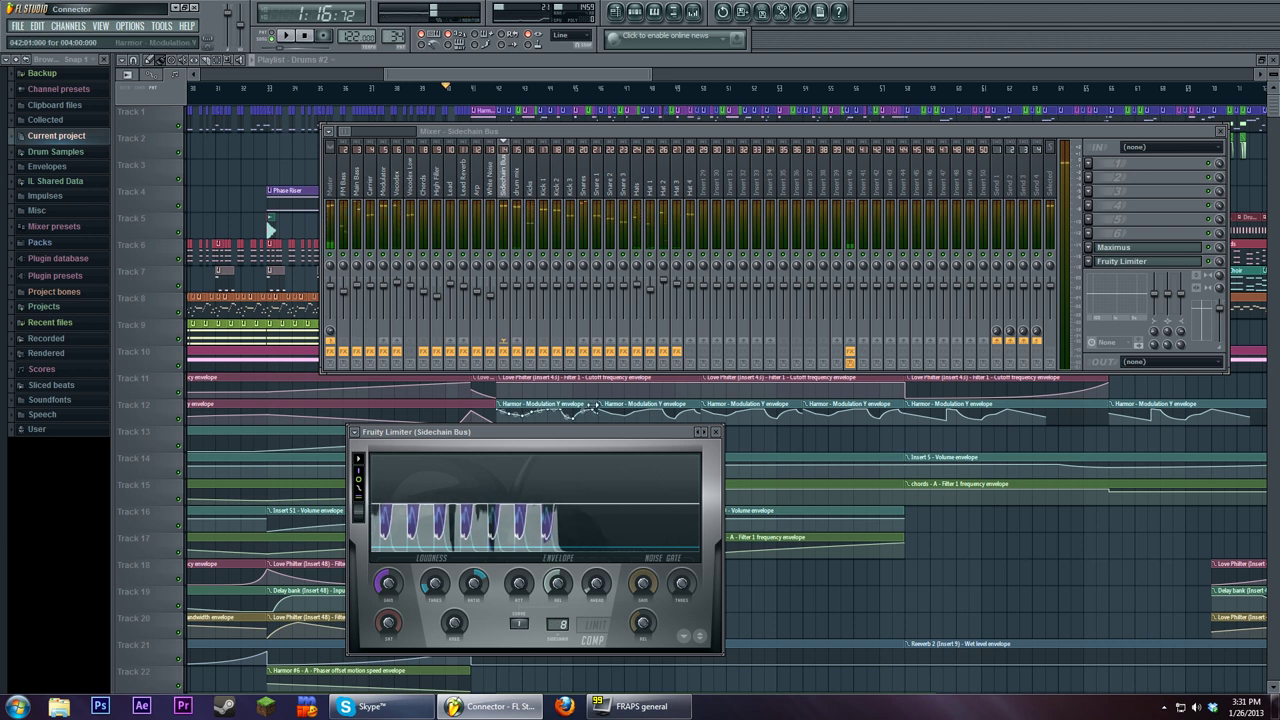
Move the Fruity Limiter window closer to the mixer and show the Kicks track's effects and sends
{"action": "left_click_drag", "start_coordinate": [597, 437], "coordinate": [647, 397]}
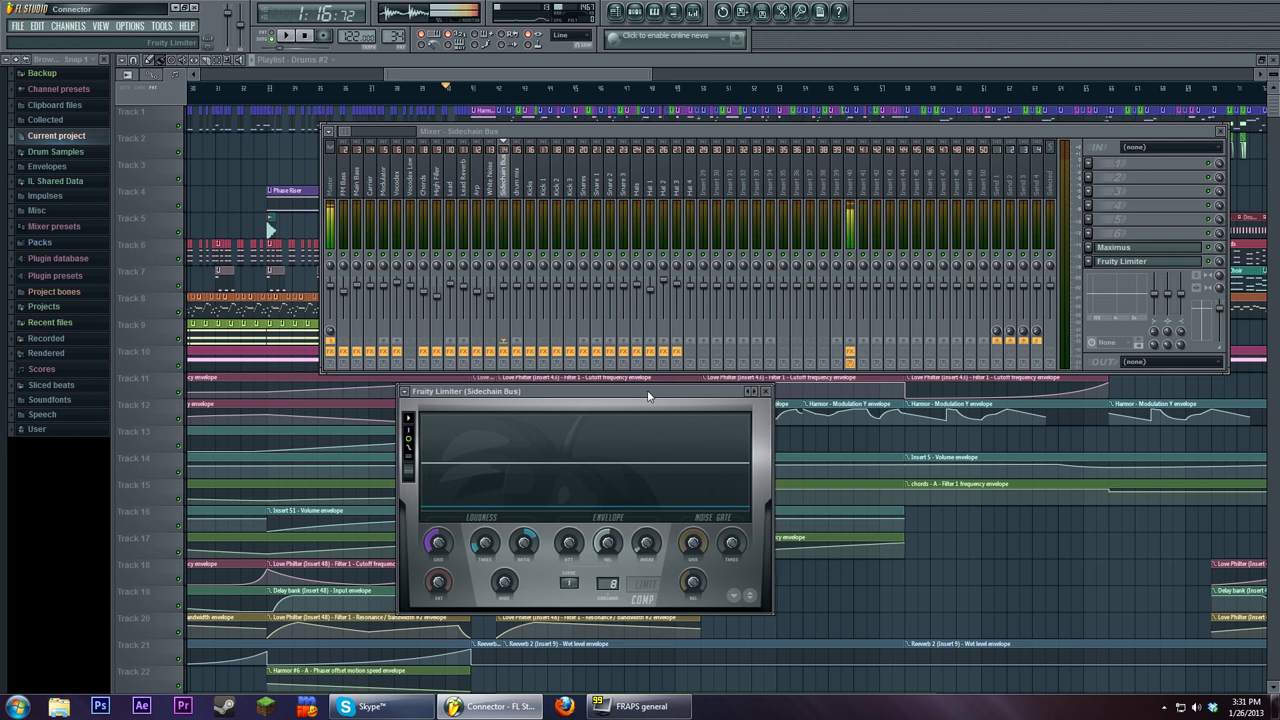
{"action": "left_click", "coordinate": [530, 190]}
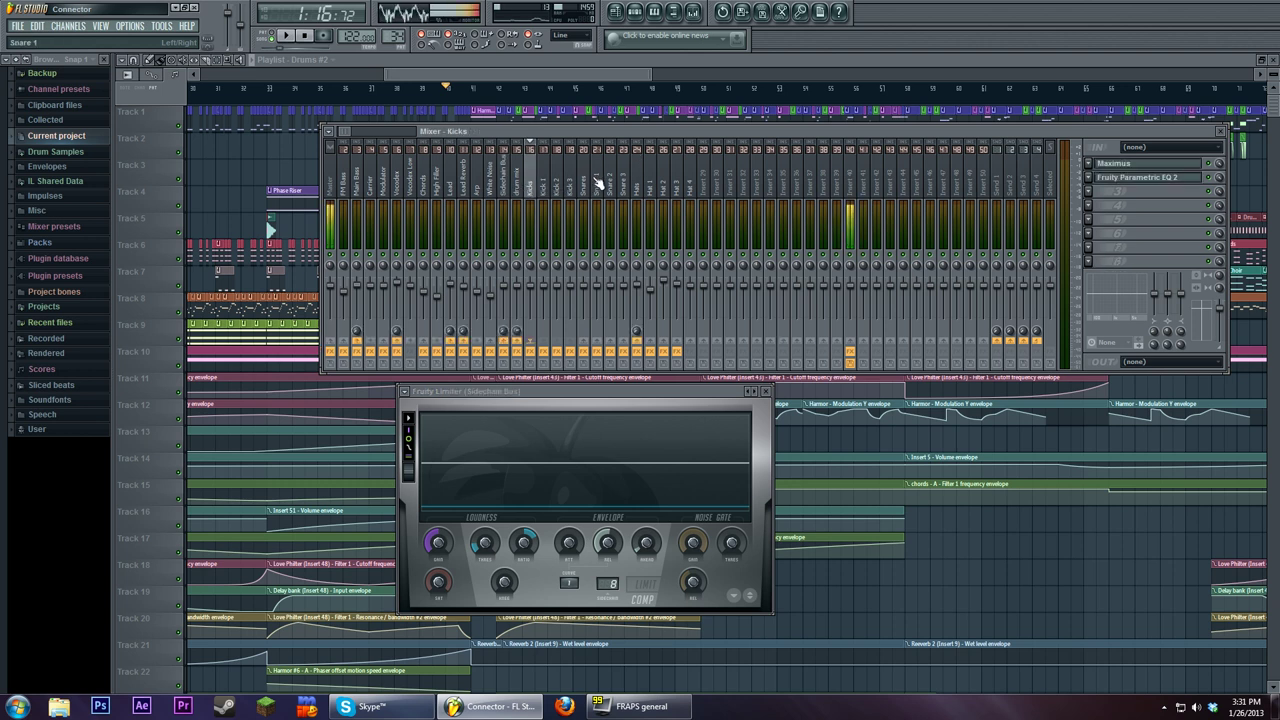
Open the Fruity Limiter on the Hats mixer track and play the Drums #2 pattern to examine its graph
{"action": "left_click", "coordinate": [616, 11]}
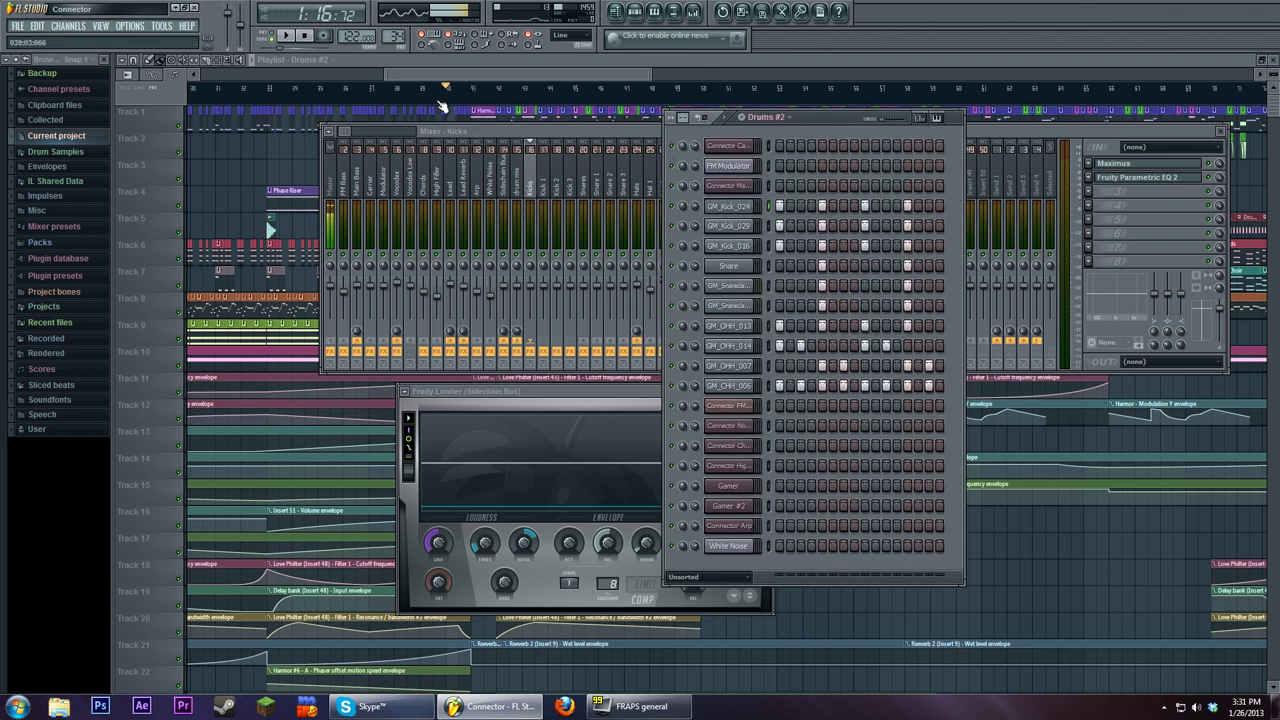
{"action": "left_click", "coordinate": [638, 197]}
{"action": "left_click", "coordinate": [1136, 261]}
{"action": "left_click", "coordinate": [287, 37]}
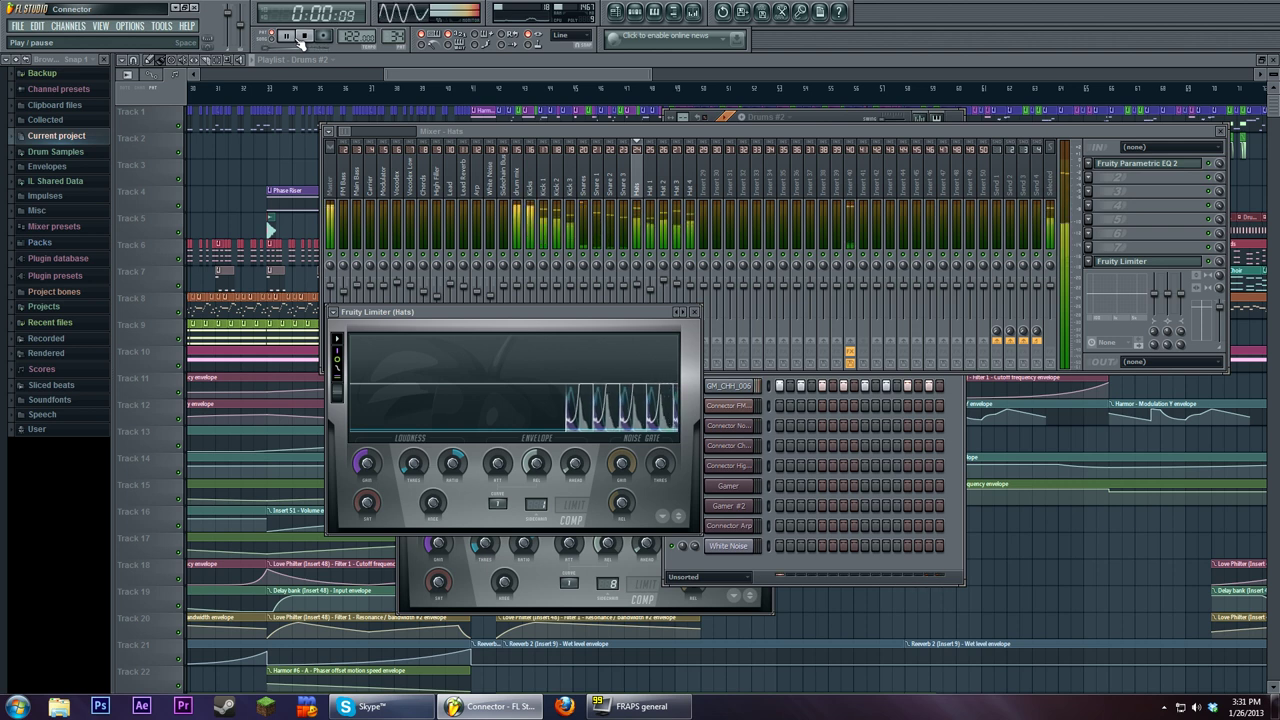
{"action": "left_click", "coordinate": [307, 38]}
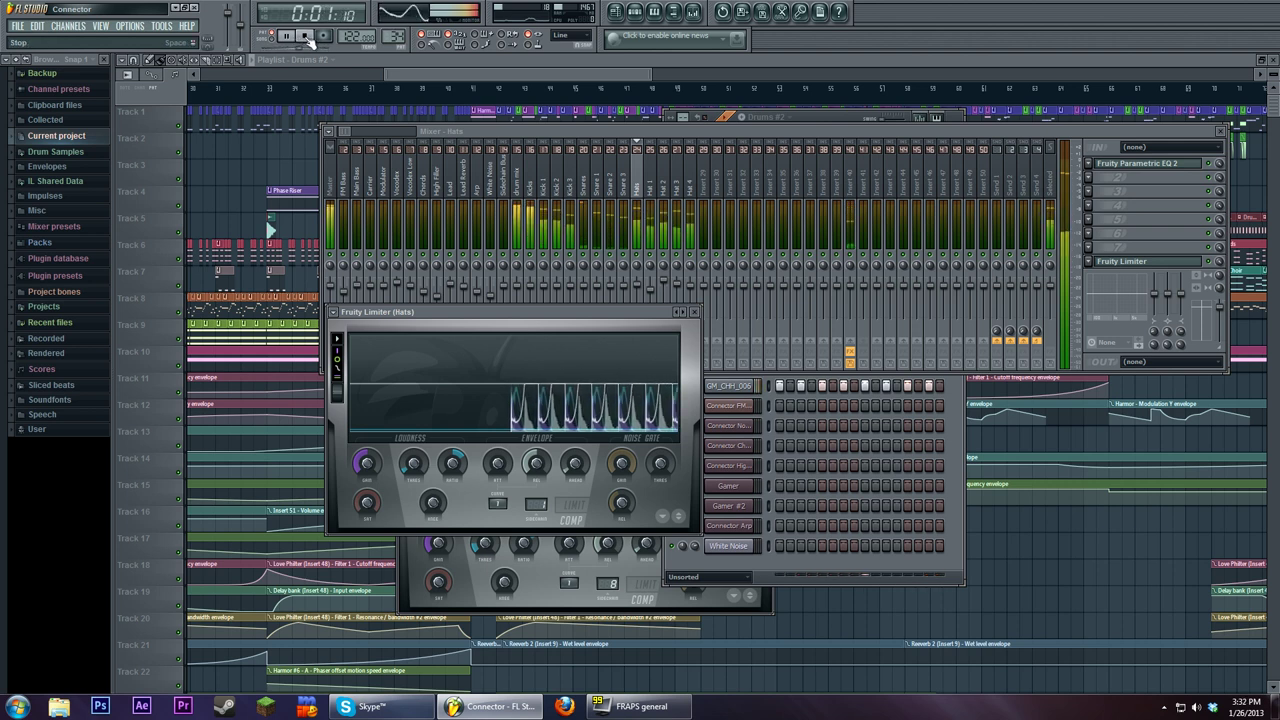
Examine the effects on the Hat 1 and Hat 2 tracks and show the Drums #2 step pattern
{"action": "left_click", "coordinate": [651, 190]}
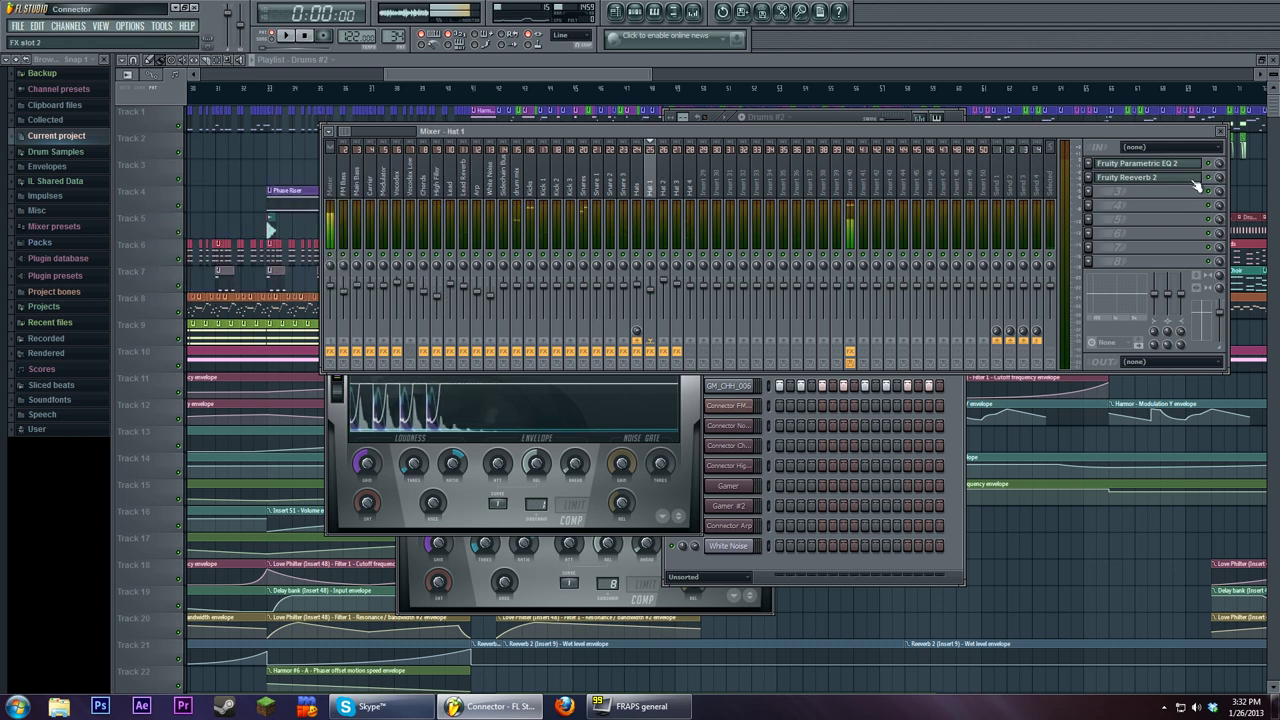
{"action": "left_click", "coordinate": [663, 205]}
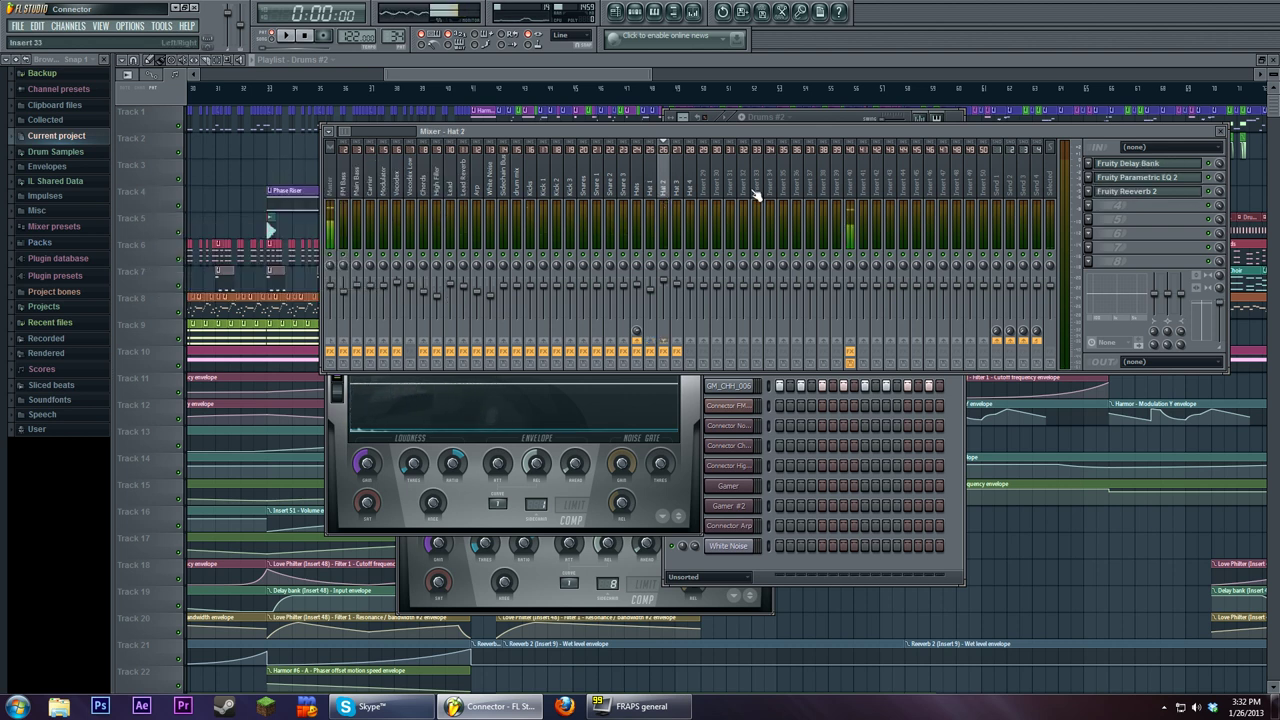
{"action": "left_click", "coordinate": [811, 568]}
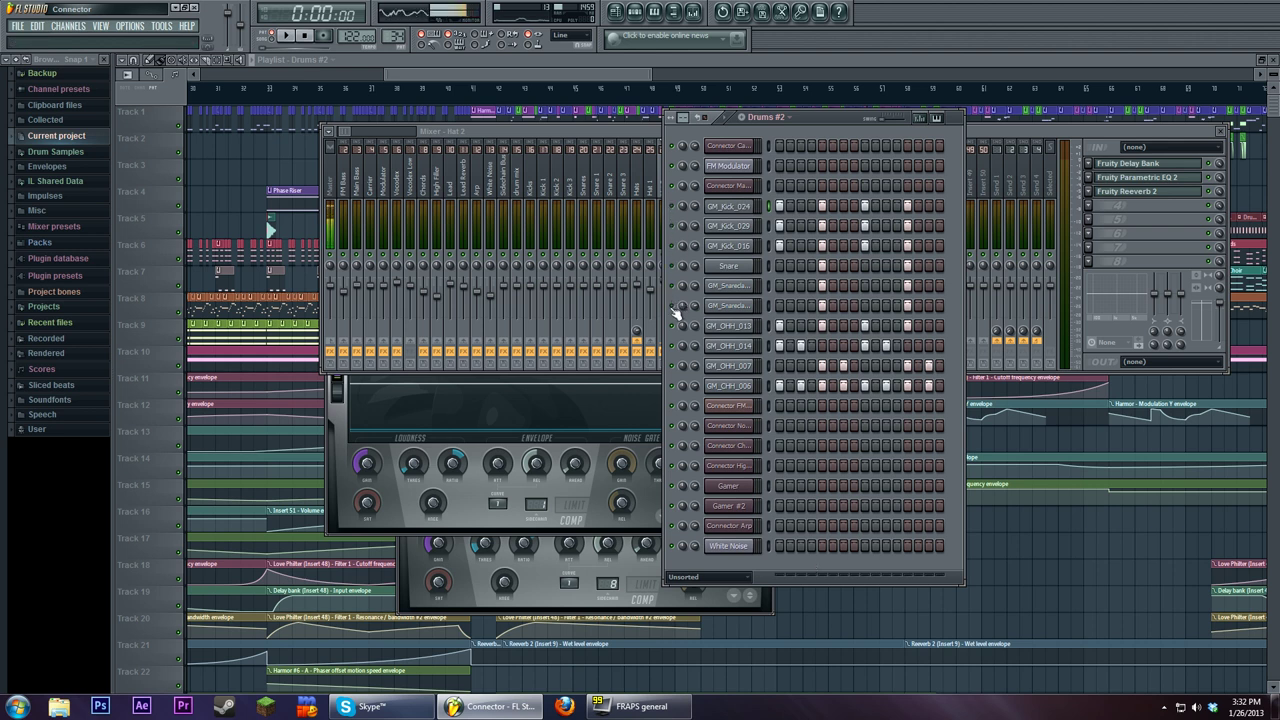
Audition the Hat 1 and Hat 2 tracks during pattern playback and open the Fruity Delay Bank on Hat 2
{"action": "left_click", "coordinate": [285, 35]}
{"action": "left_click", "coordinate": [660, 258]}
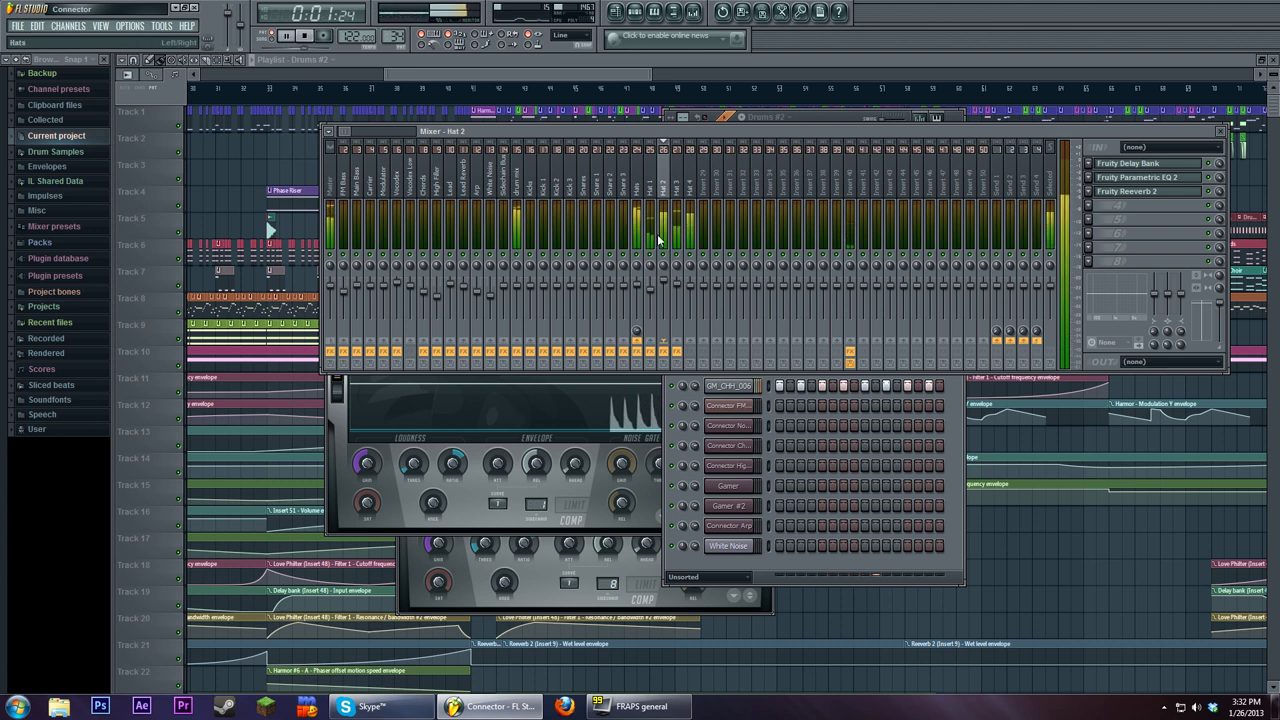
{"action": "left_click", "coordinate": [652, 189]}
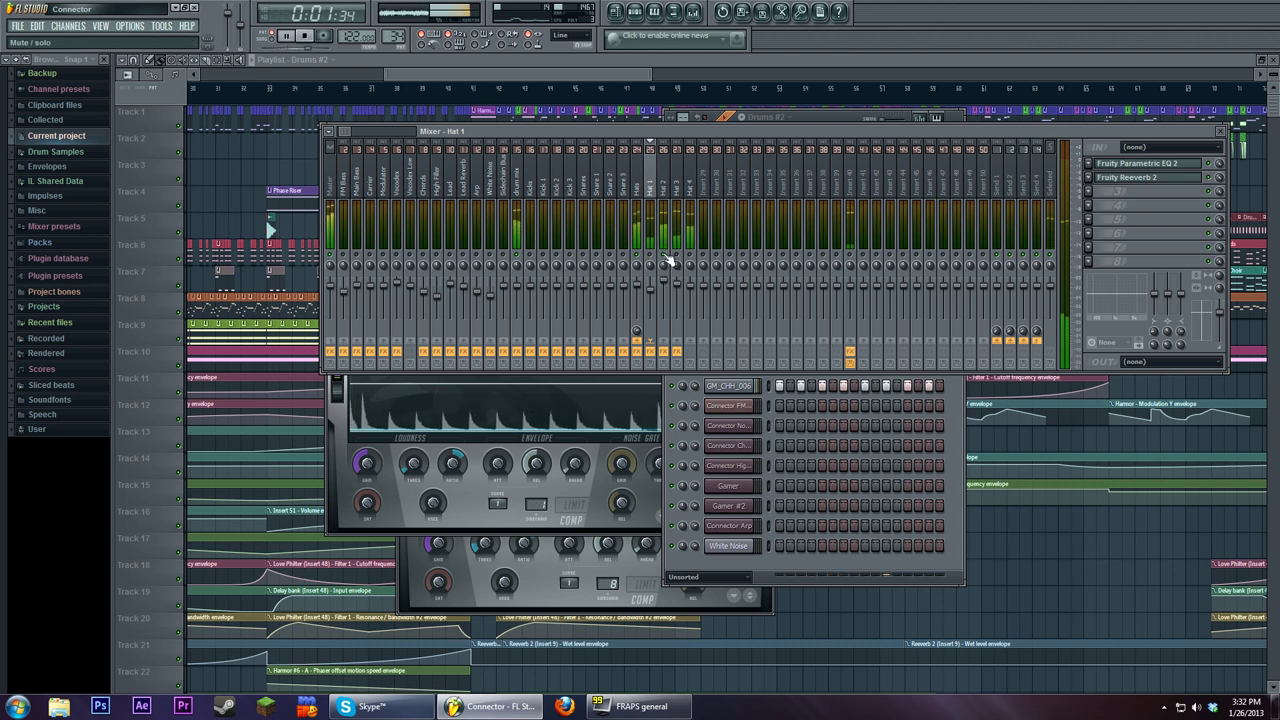
{"action": "left_click", "coordinate": [670, 198]}
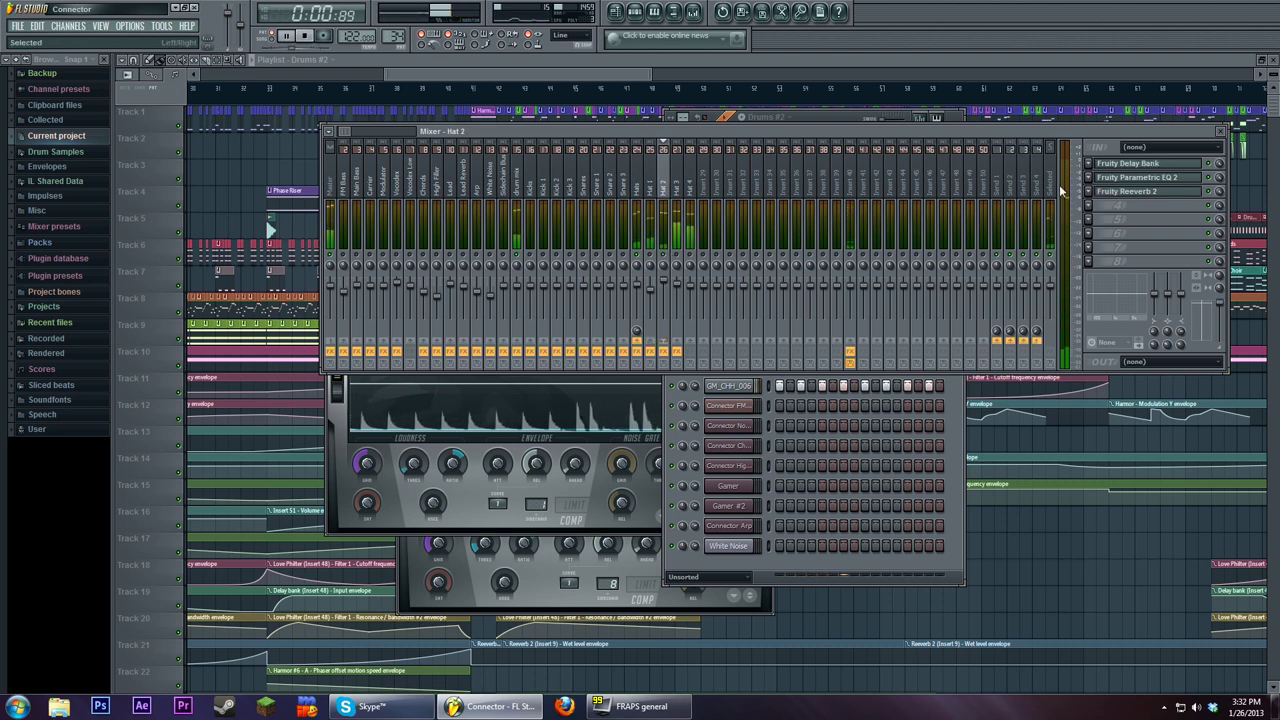
{"action": "left_click", "coordinate": [1150, 166]}
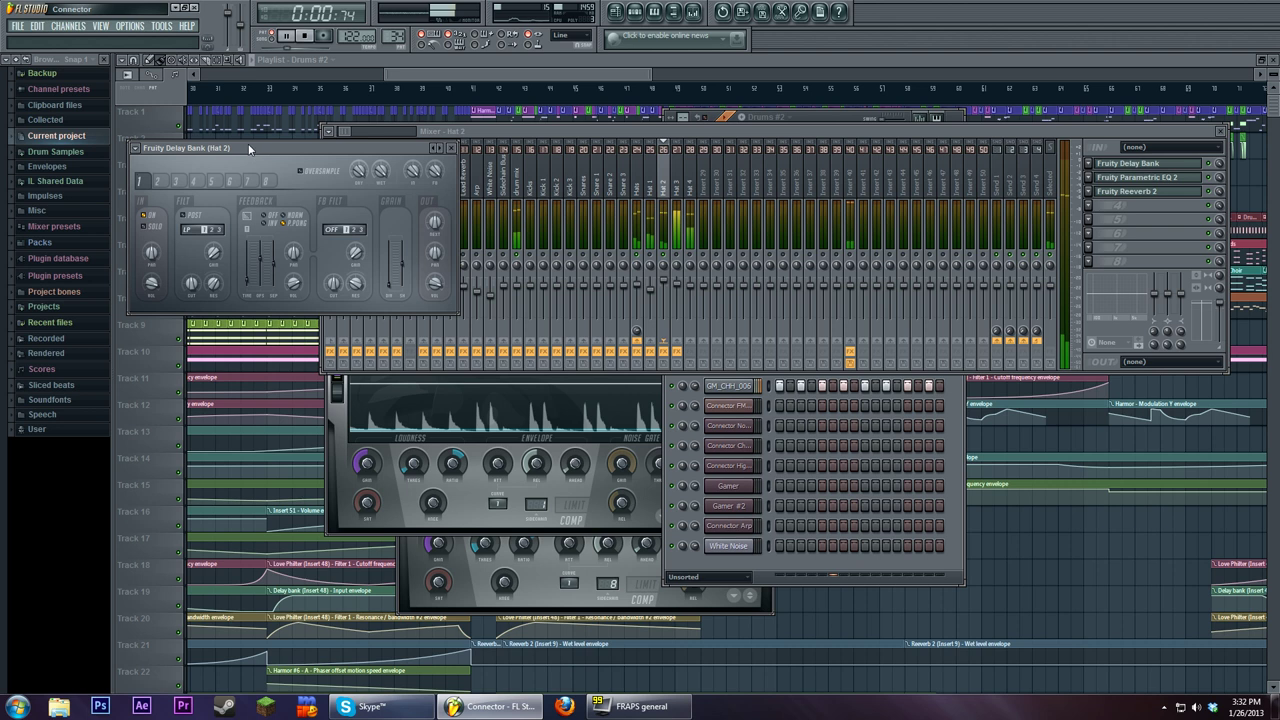
Audition the Hat 3 and Hat 4 tracks, check the Drums #2 step pattern, and stop playback
{"action": "left_click", "coordinate": [680, 258]}
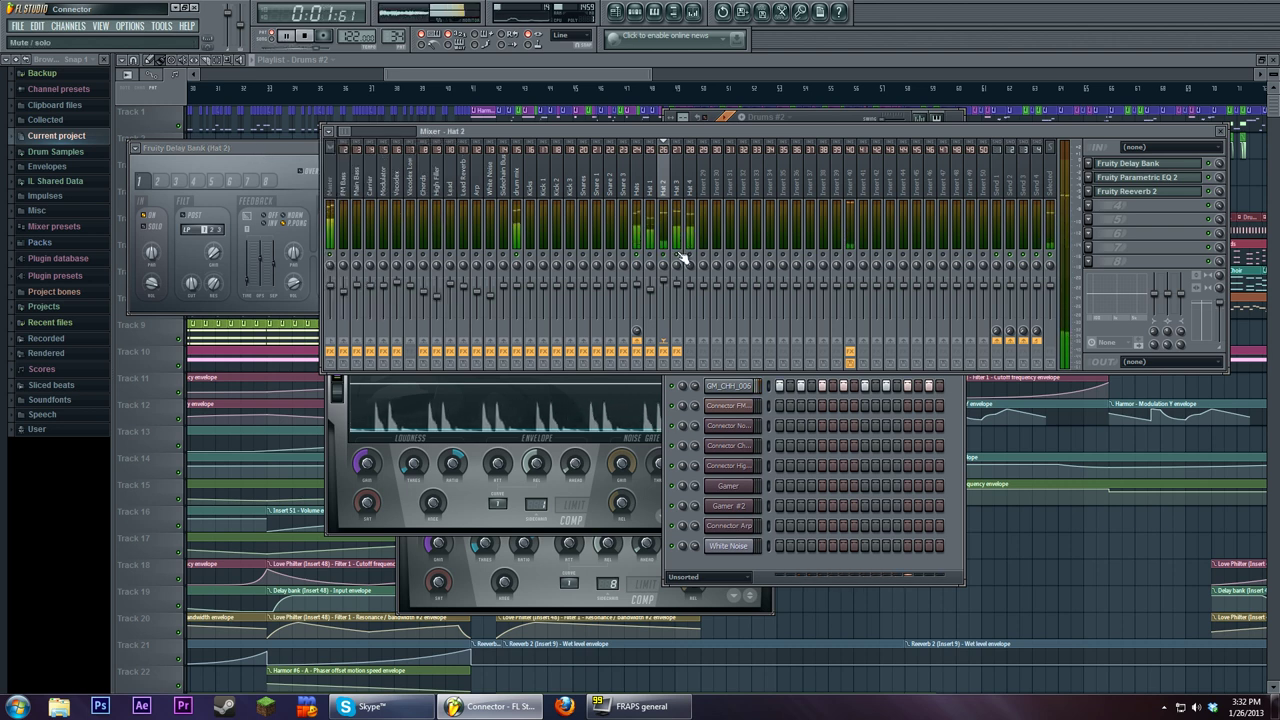
{"action": "left_click", "coordinate": [677, 186]}
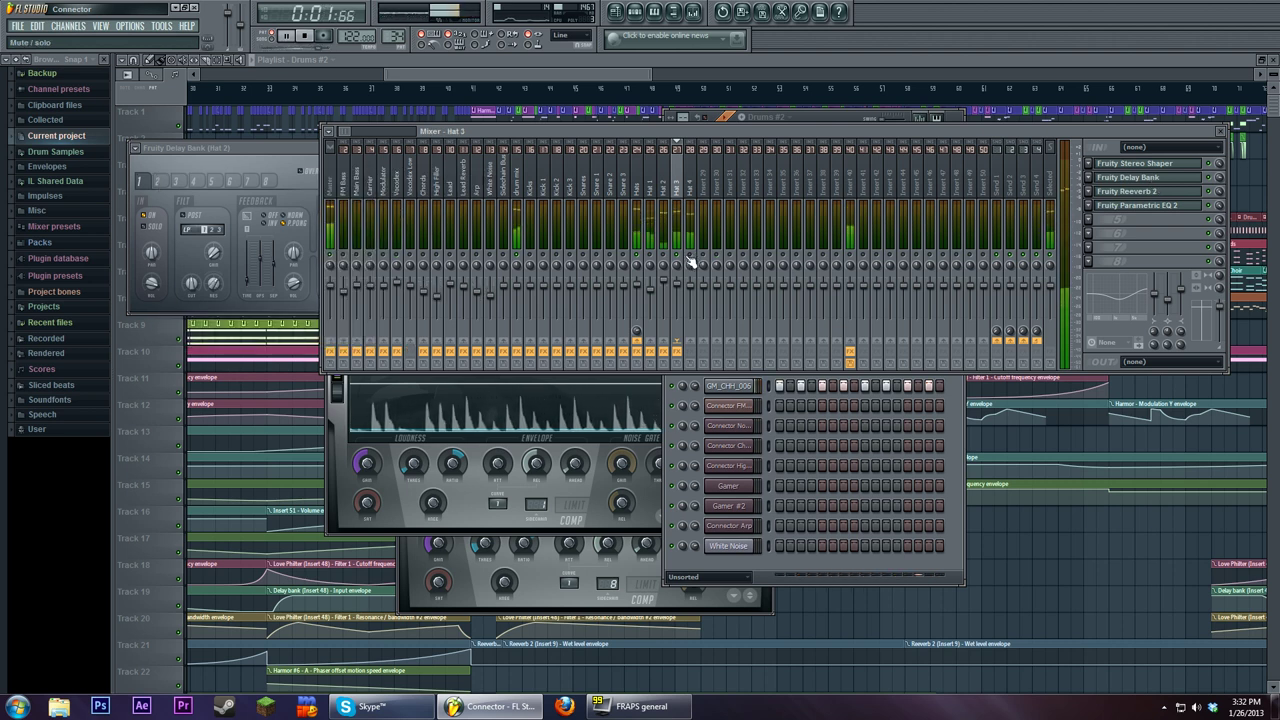
{"action": "left_click", "coordinate": [697, 196]}
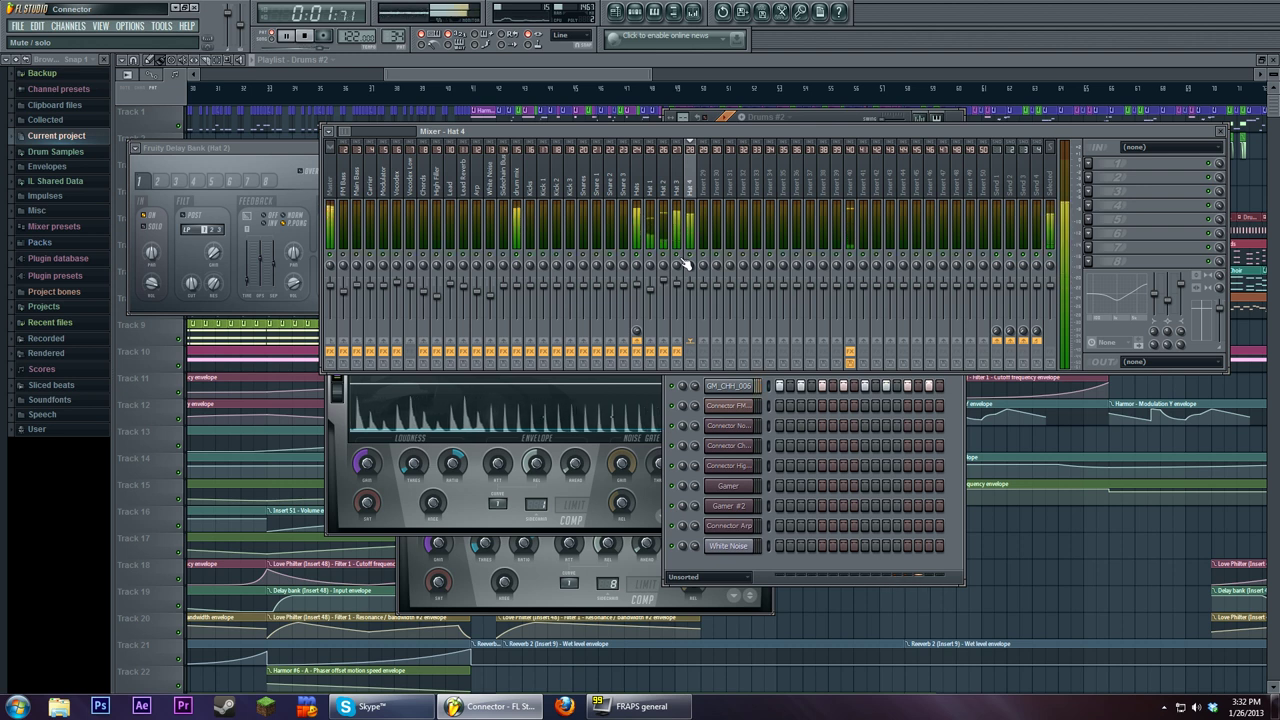
{"action": "left_click", "coordinate": [780, 562]}
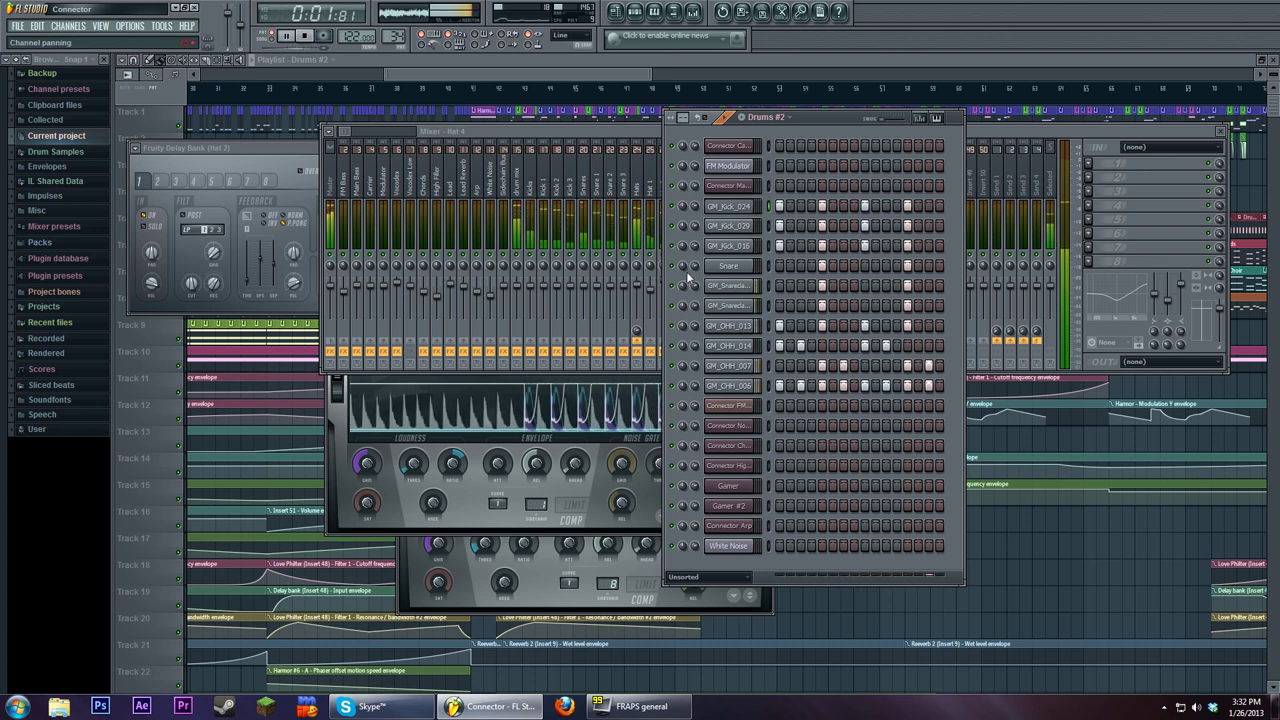
{"action": "left_click", "coordinate": [618, 130]}
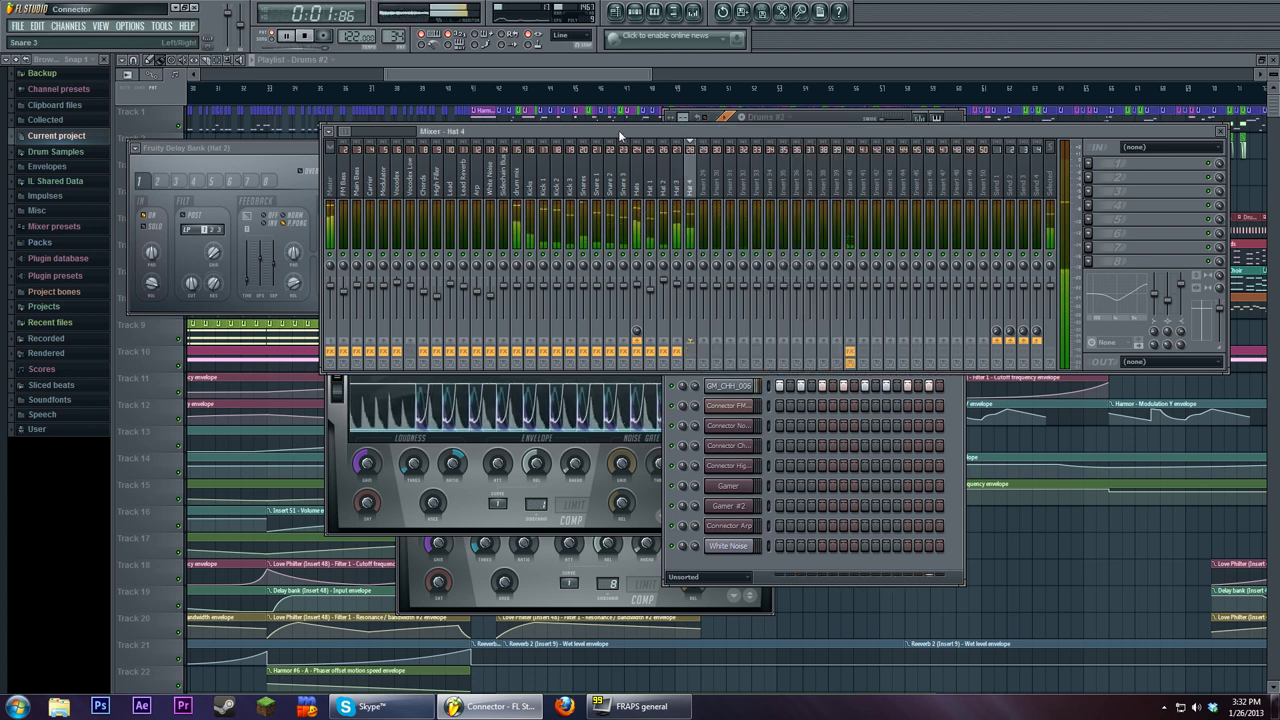
{"action": "left_click", "coordinate": [313, 38]}
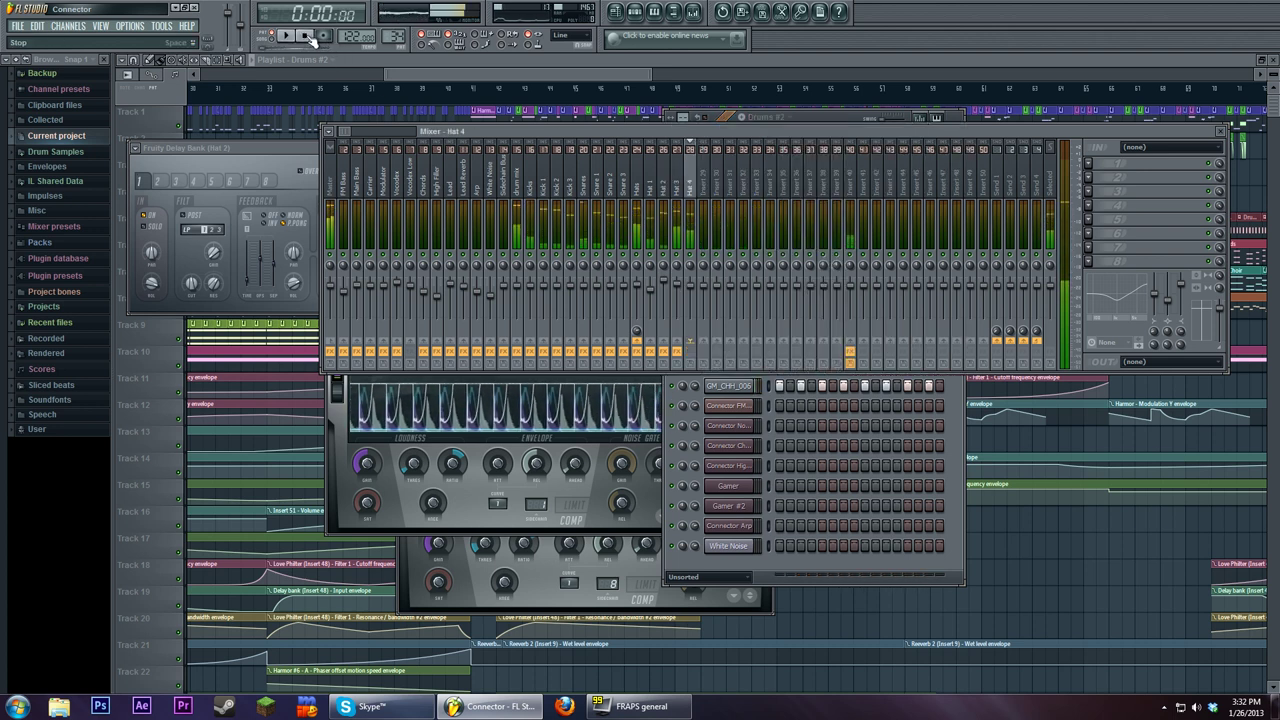
Show the Fruity Delay Bank on the Hat 2 track again, and close all open windows over the playlist
{"action": "left_click", "coordinate": [663, 165]}
{"action": "left_click", "coordinate": [1135, 168]}
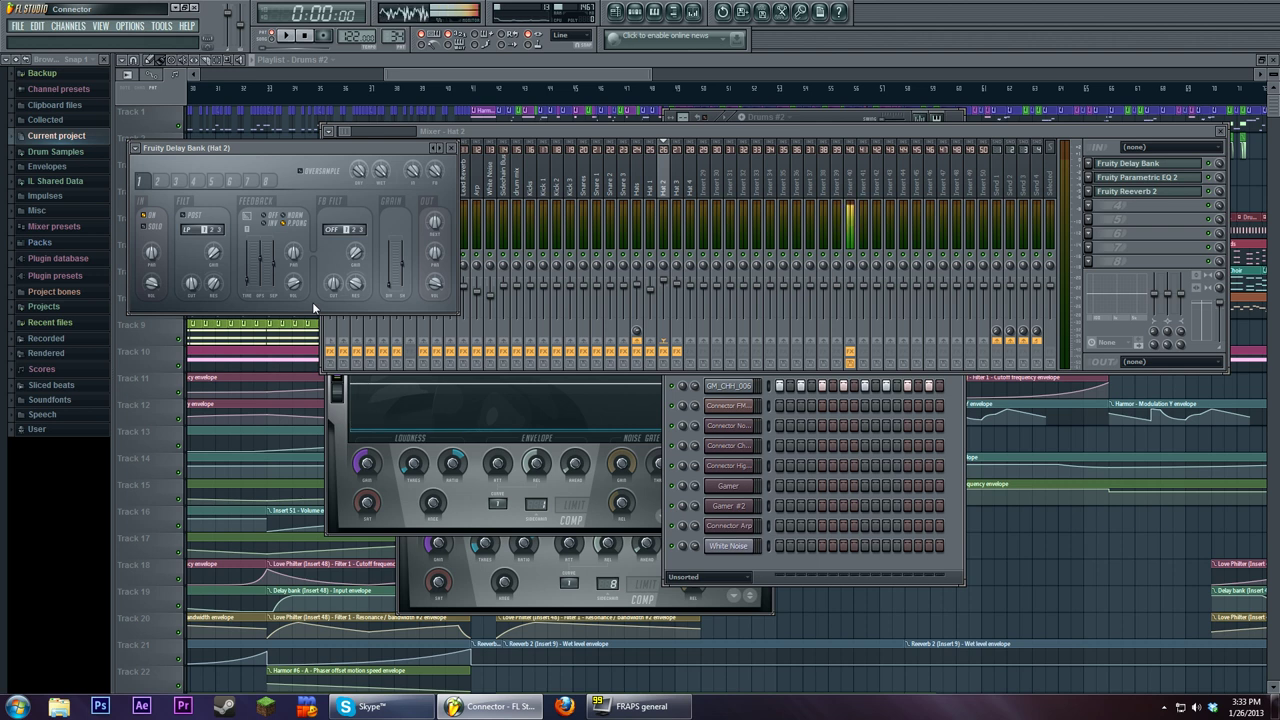
{"action": "key", "text": "F12"}
Play the song from bar 42 to hear the drums in context, and stop playback
{"action": "left_click", "coordinate": [498, 89]}
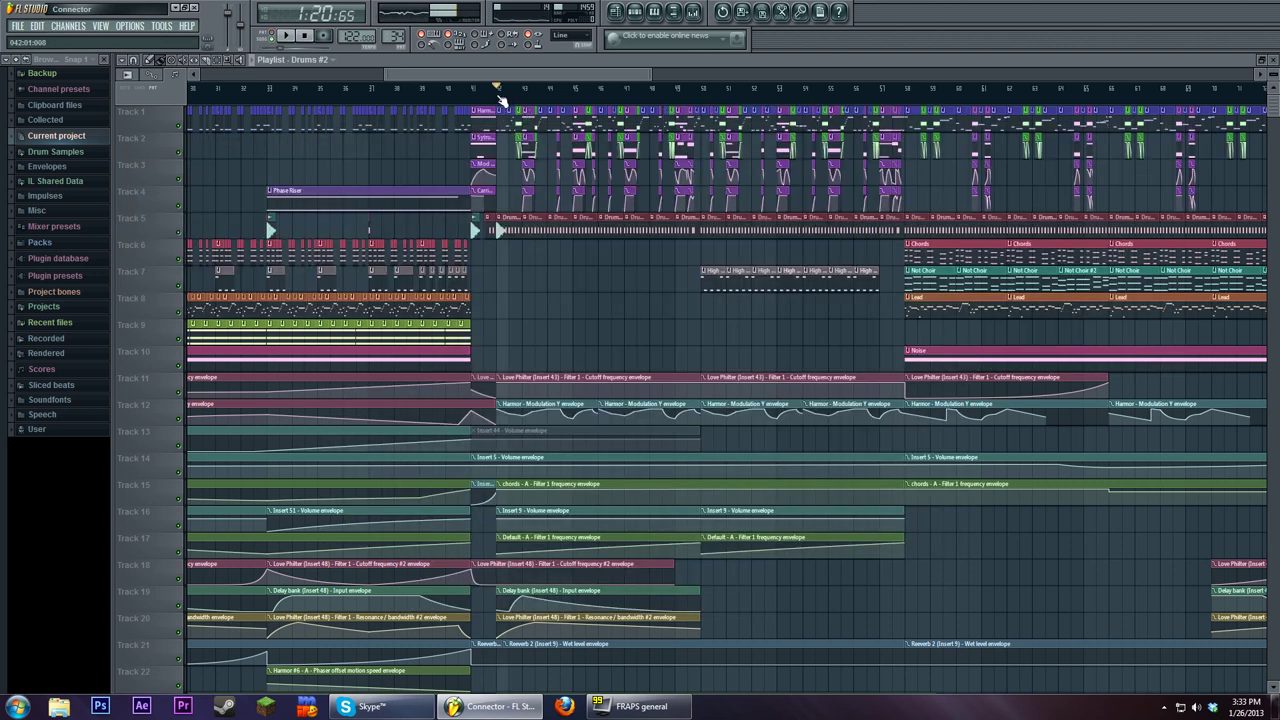
{"action": "left_click", "coordinate": [287, 37]}
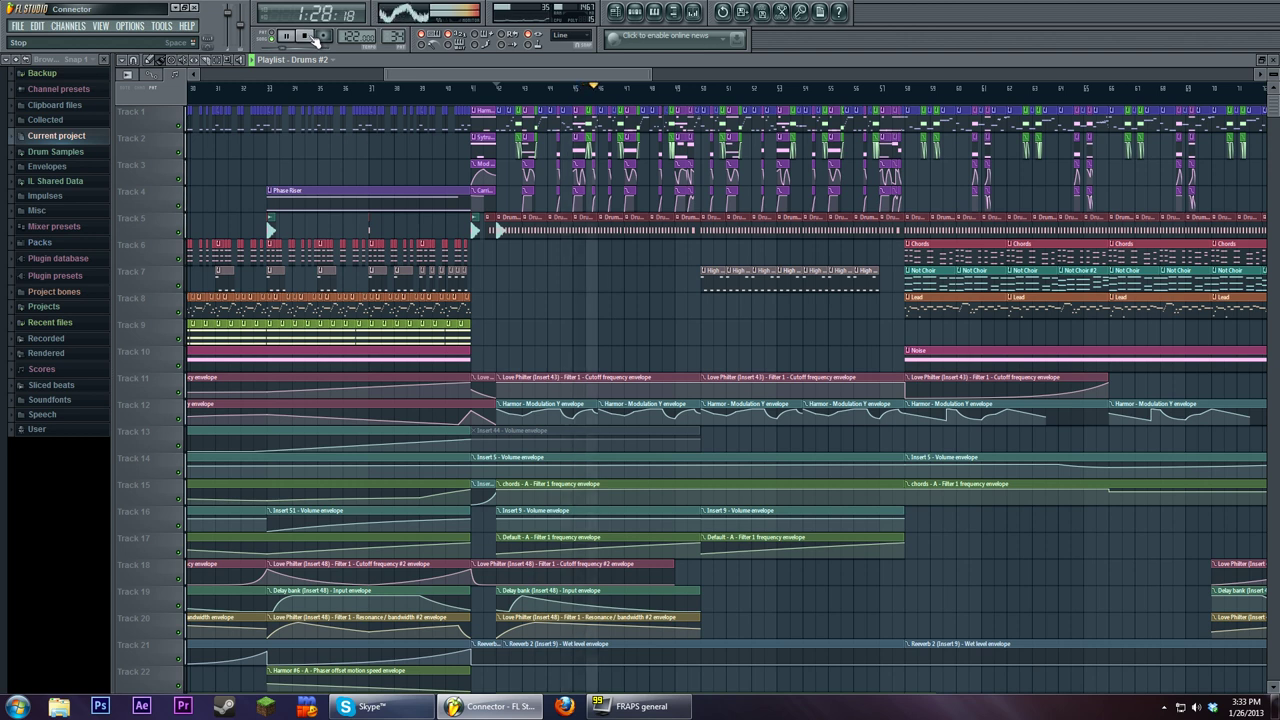
{"action": "left_click", "coordinate": [306, 36]}
Open Maximus on the Sidechain Bus and play the song to examine its master band graph
{"action": "left_click", "coordinate": [690, 12]}
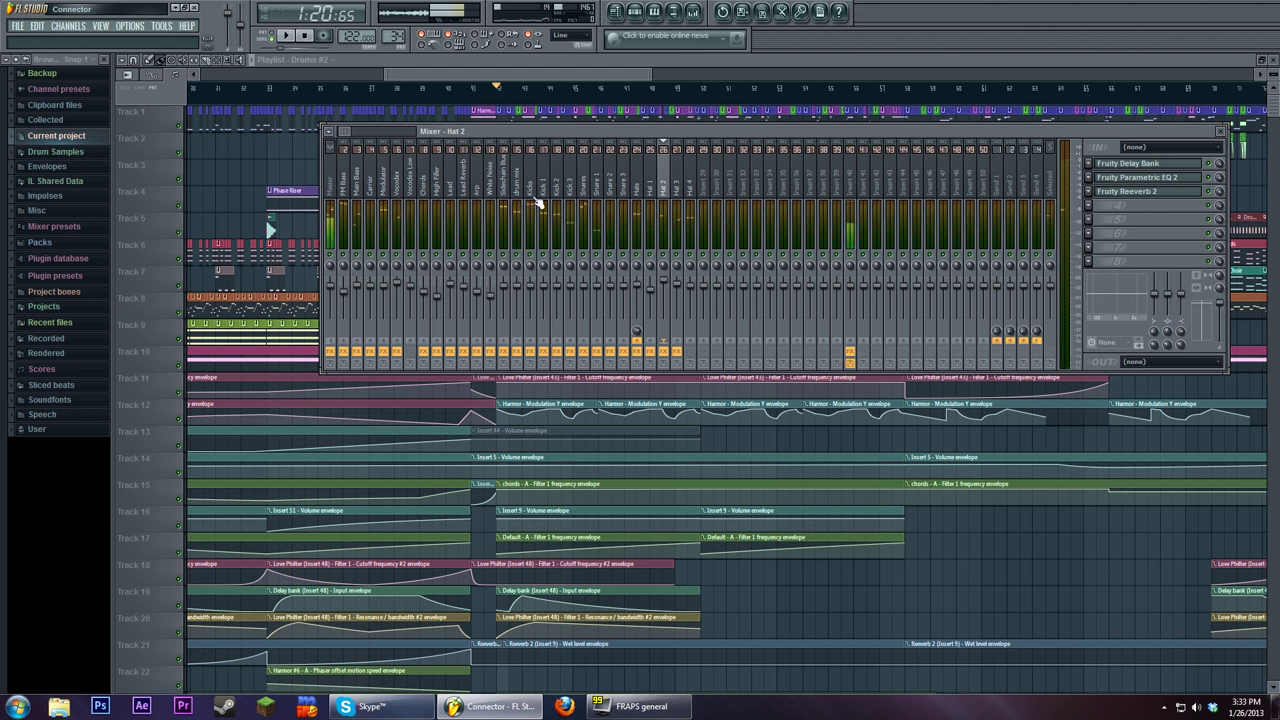
{"action": "left_click", "coordinate": [507, 190]}
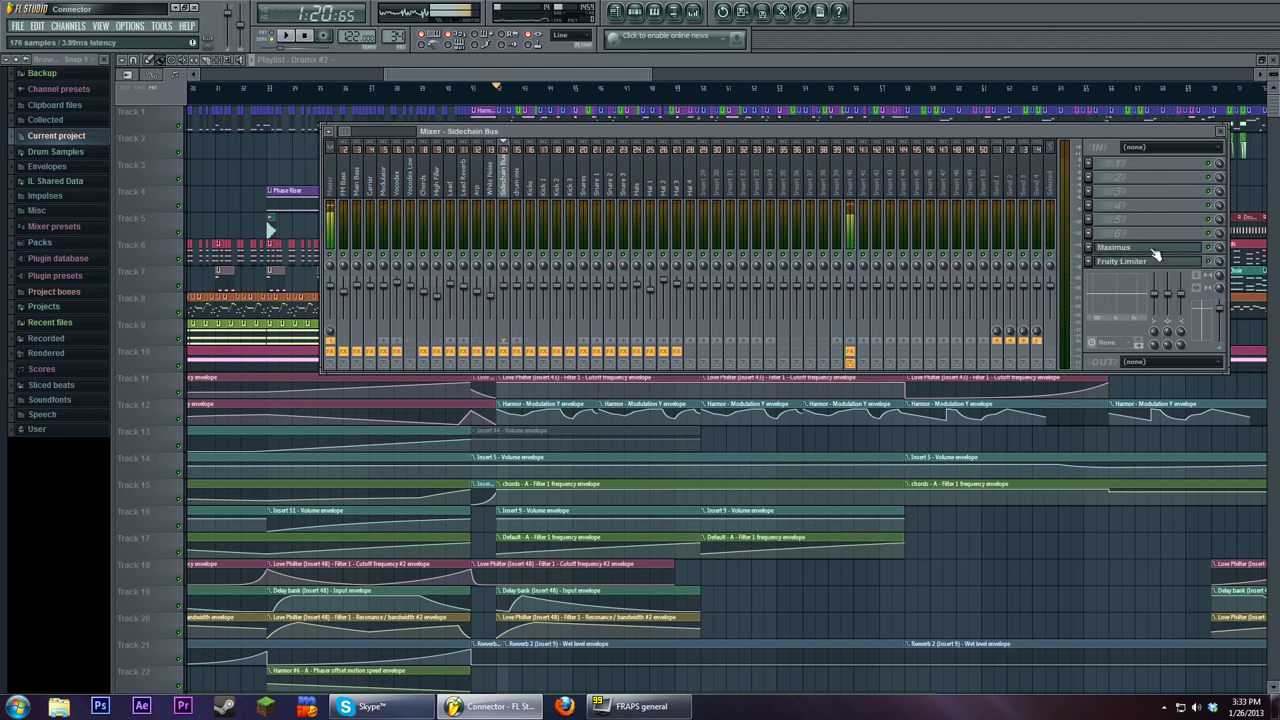
{"action": "left_click", "coordinate": [1152, 250]}
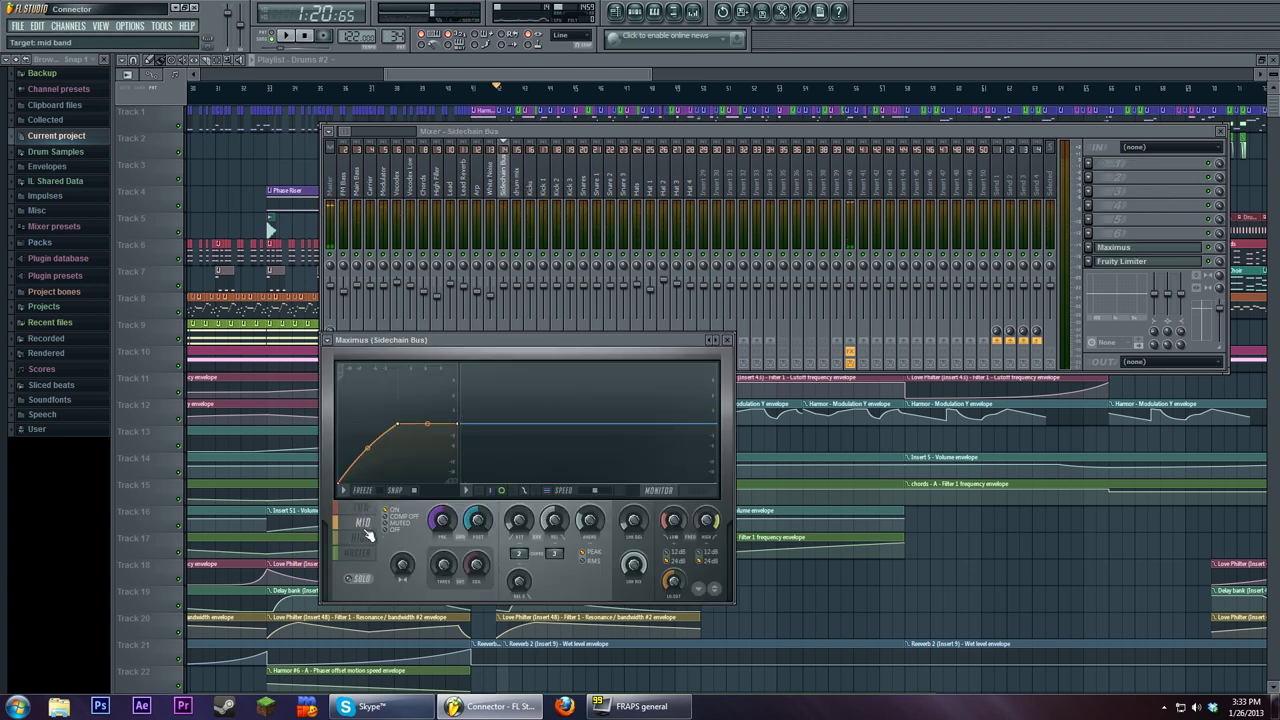
{"action": "left_click", "coordinate": [366, 555]}
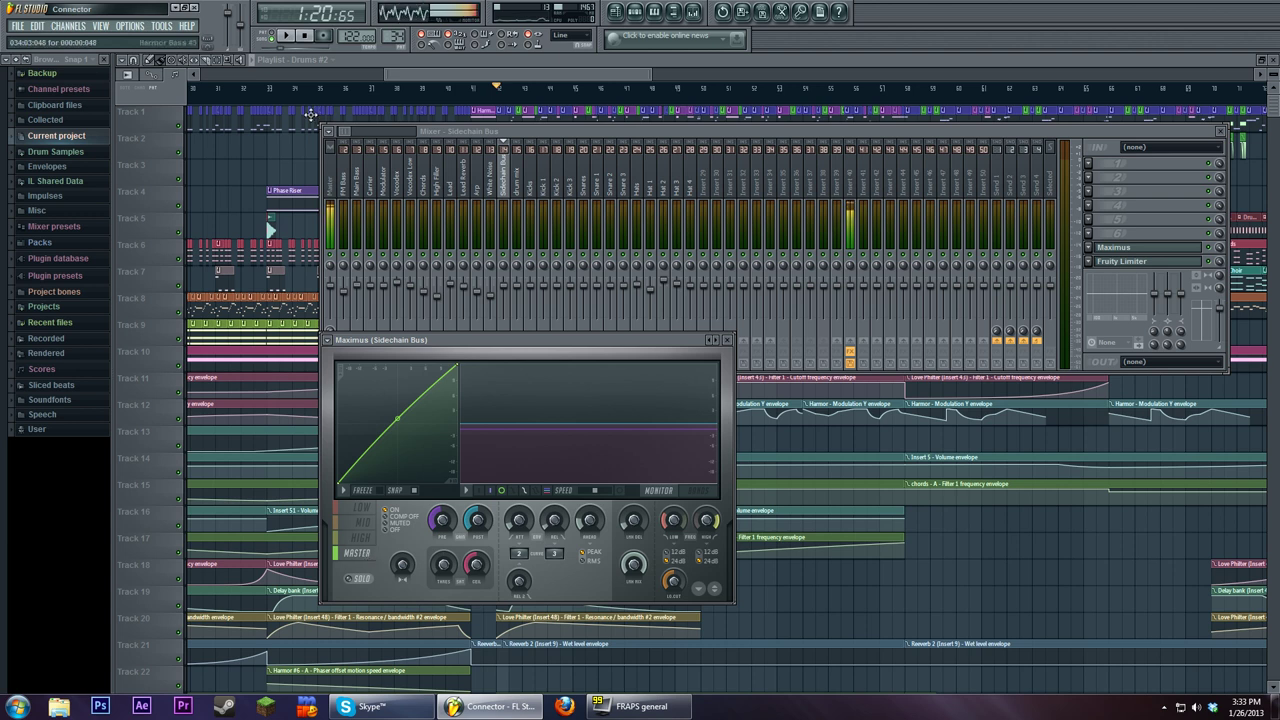
{"action": "left_click", "coordinate": [286, 37]}
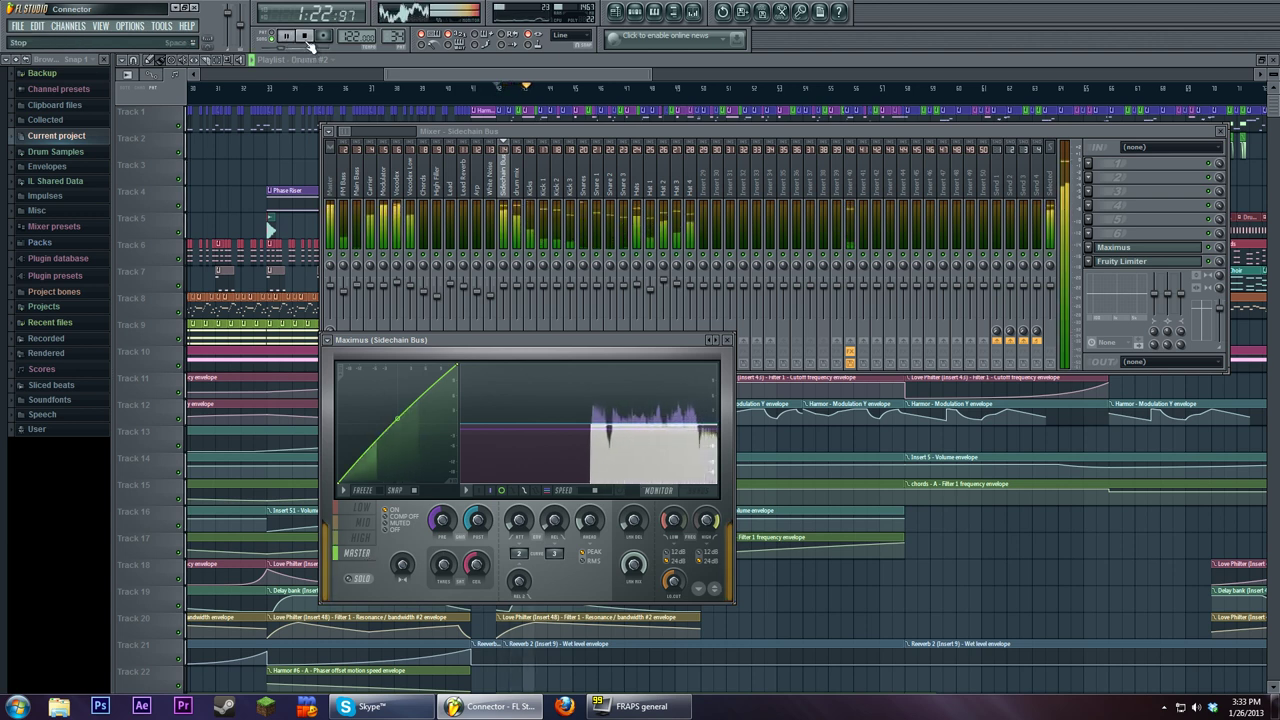
{"action": "left_click", "coordinate": [311, 36]}
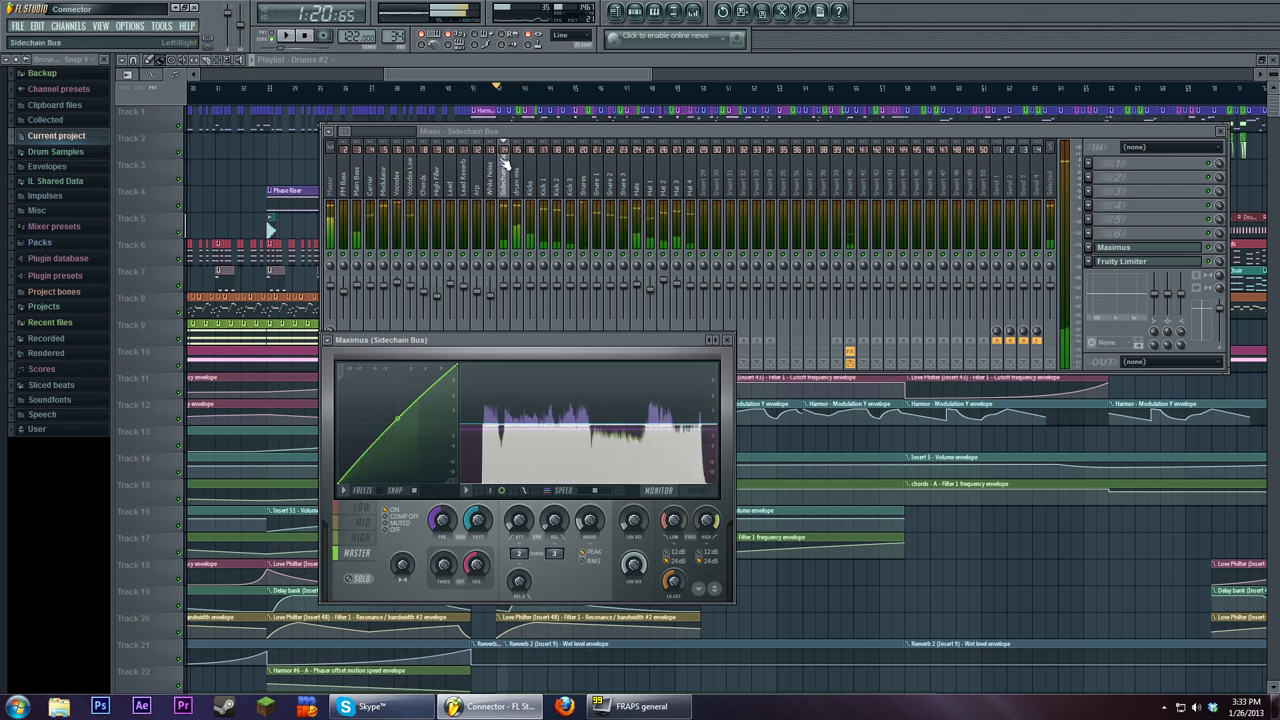
Examine the effects and routing of the drum mix, Kicks and Master mixer tracks
{"action": "left_click", "coordinate": [519, 180]}
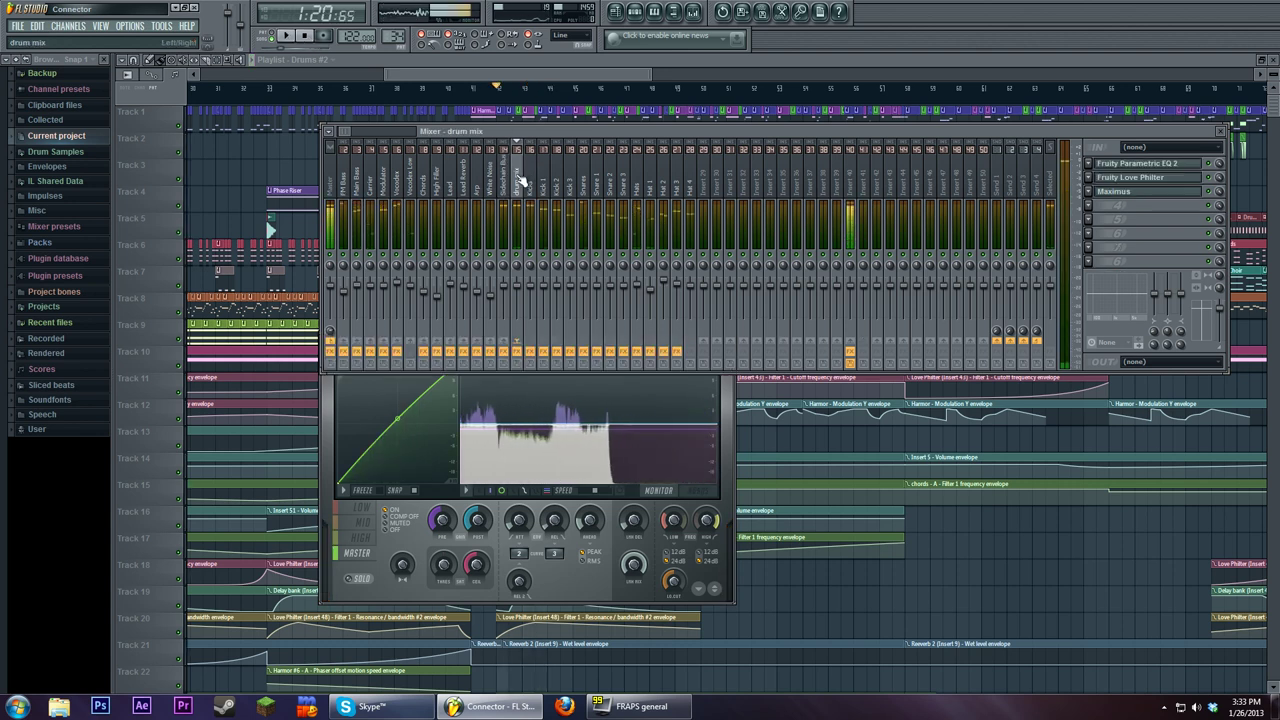
{"action": "left_click", "coordinate": [531, 185]}
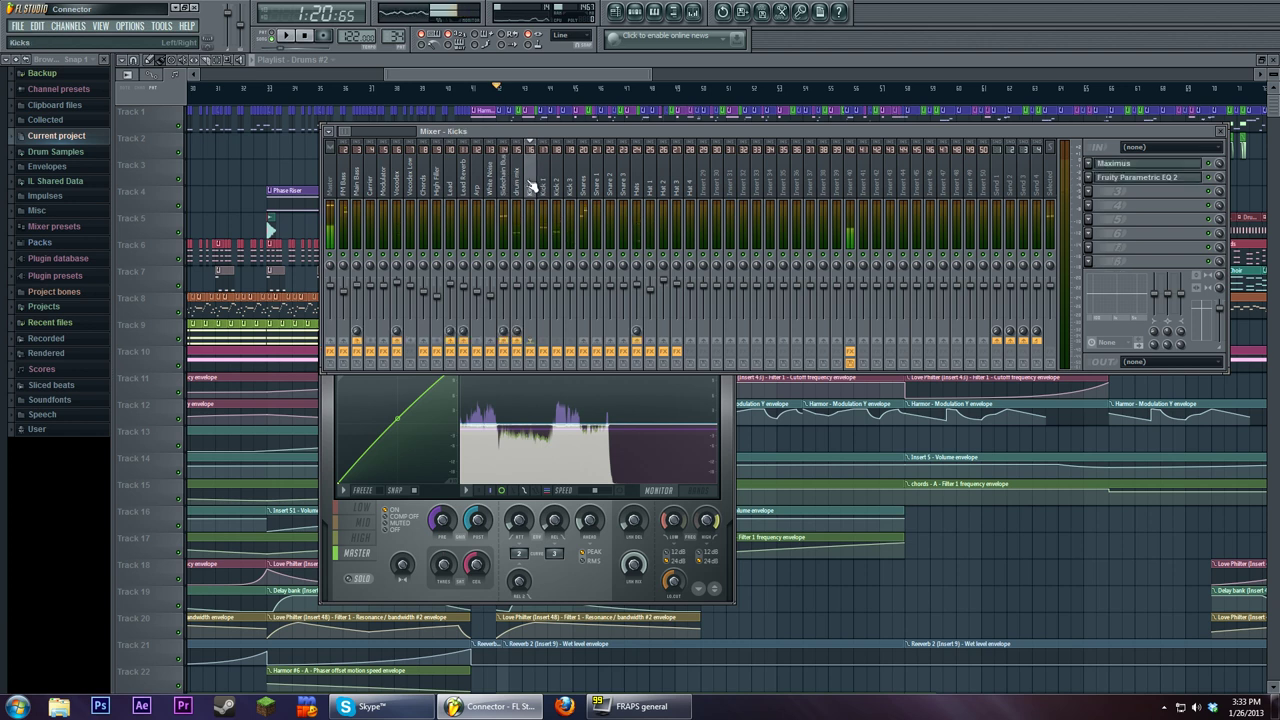
{"action": "left_click", "coordinate": [335, 181]}
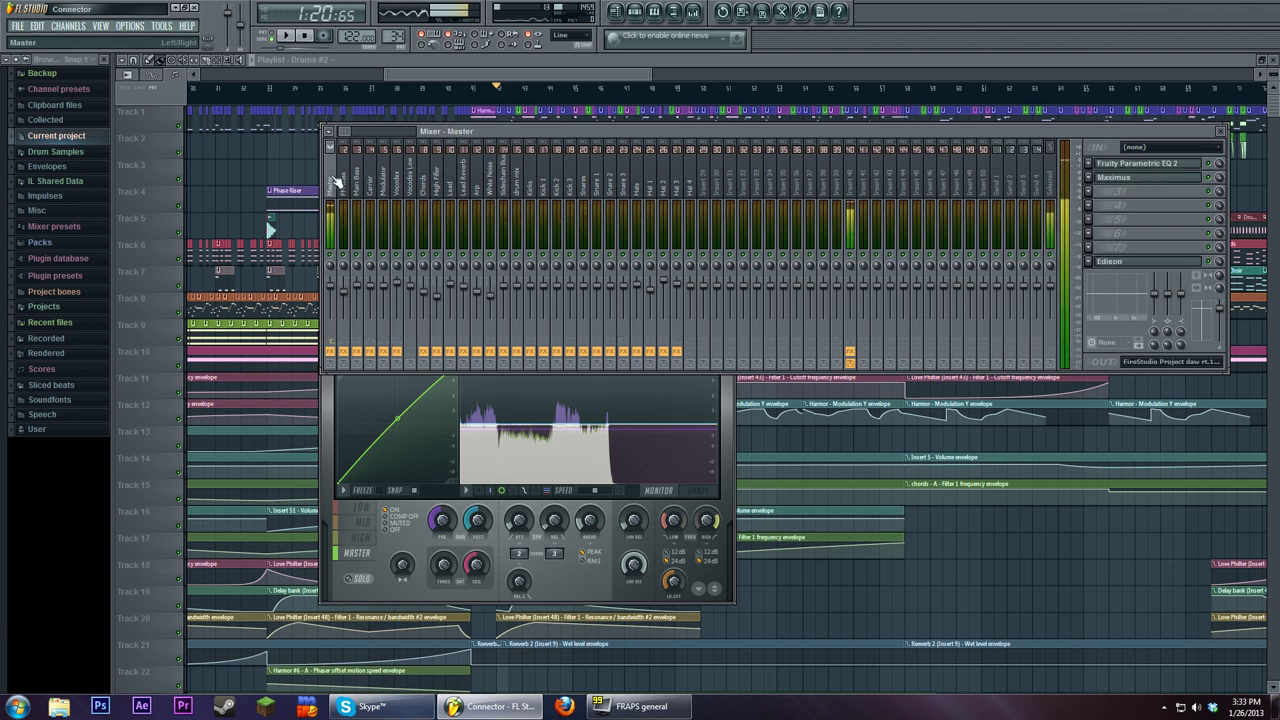
Open Maximus on the Master track and examine its mid, high and master band curves
{"action": "left_click", "coordinate": [1135, 182]}
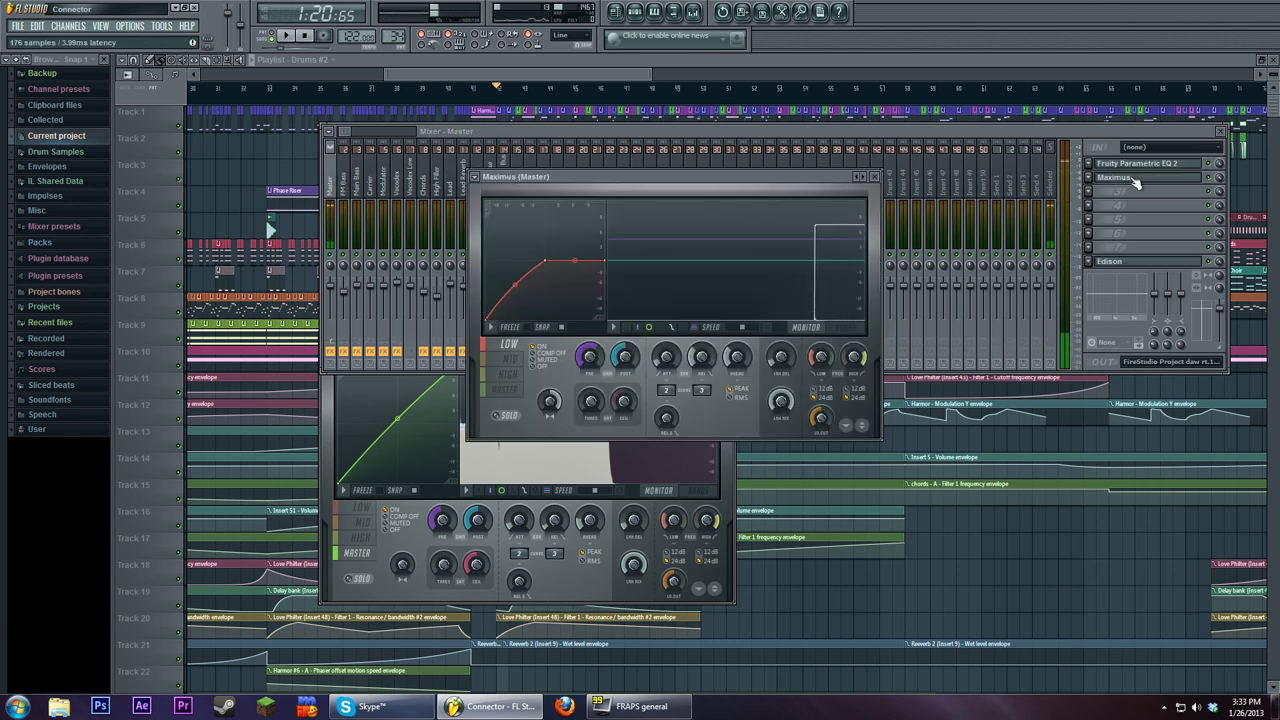
{"action": "left_click", "coordinate": [512, 361]}
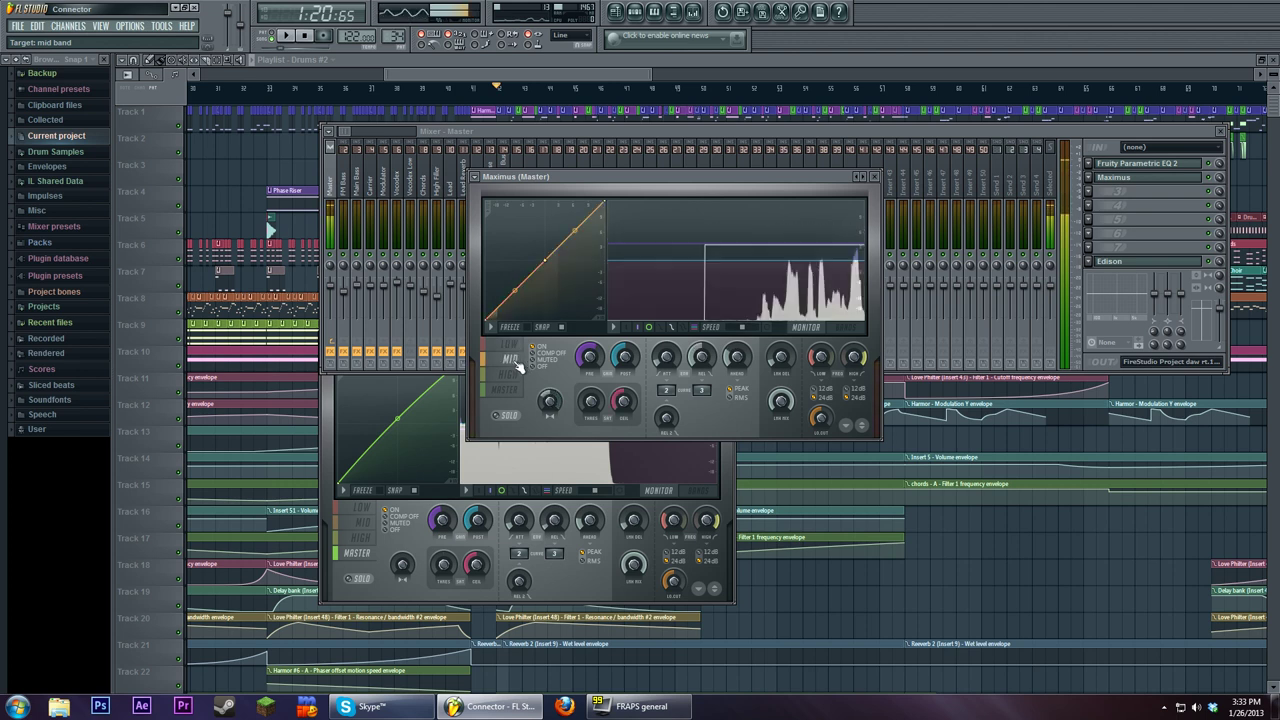
{"action": "left_click", "coordinate": [510, 374]}
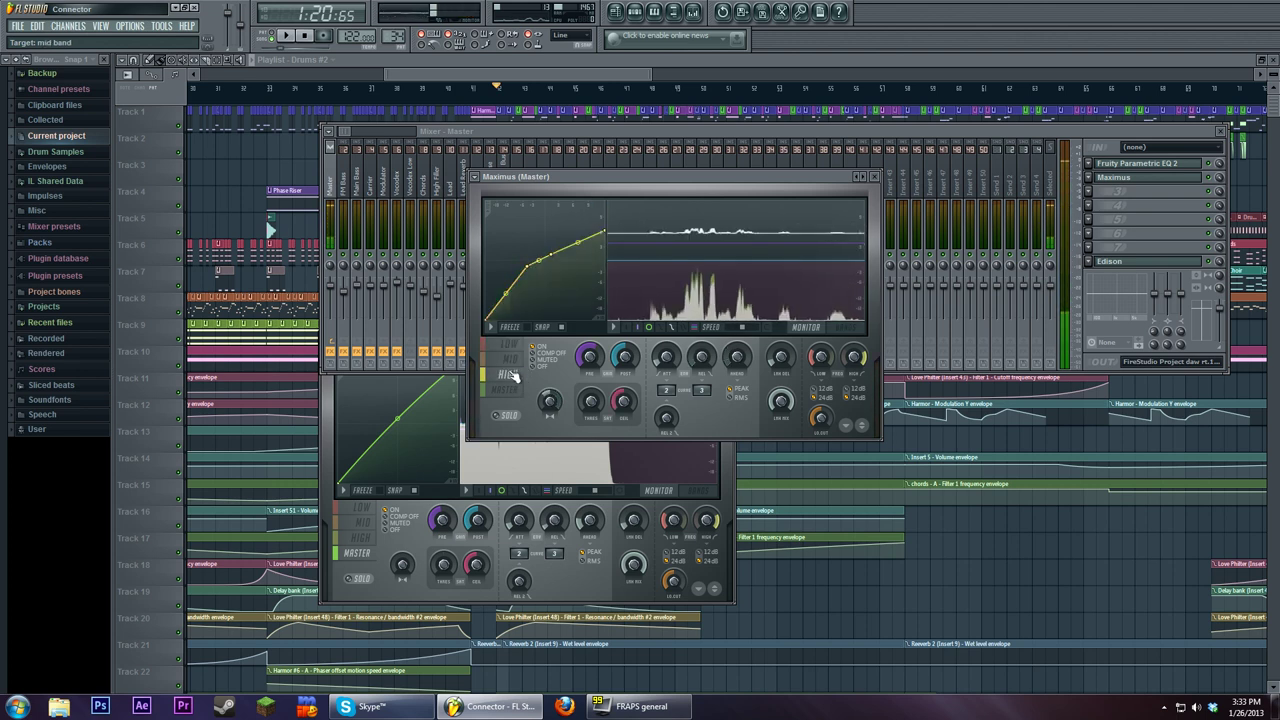
{"action": "left_click", "coordinate": [512, 387]}
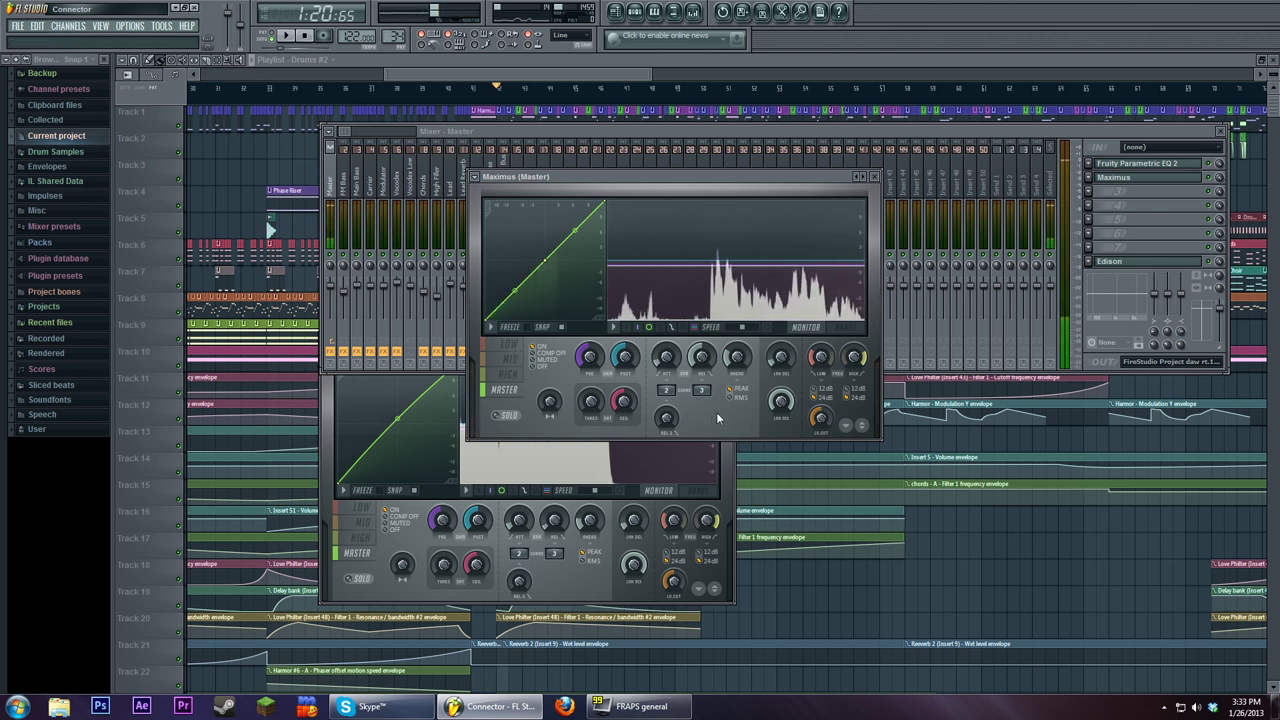
Examine the low and mid bands of the Master track's Maximus, playing the song briefly with the mid band shown
{"action": "left_click", "coordinate": [509, 345]}
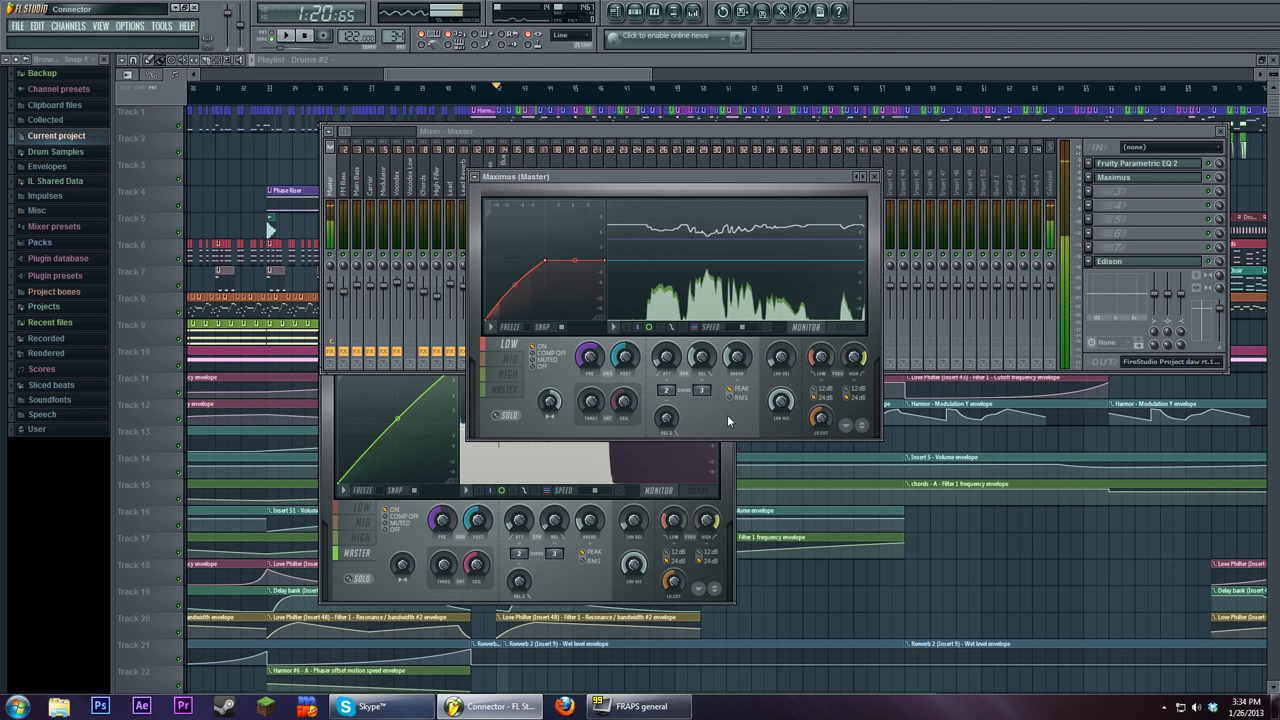
{"action": "left_click", "coordinate": [510, 360]}
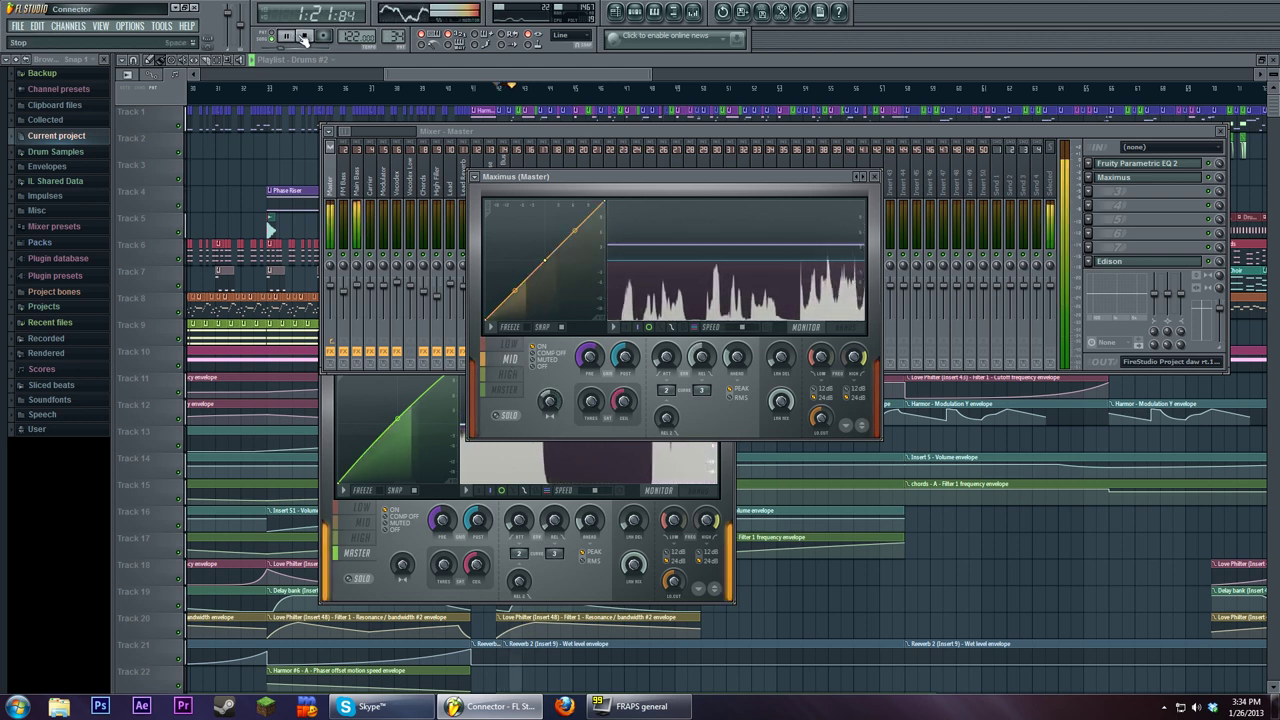
{"action": "left_click", "coordinate": [305, 36]}
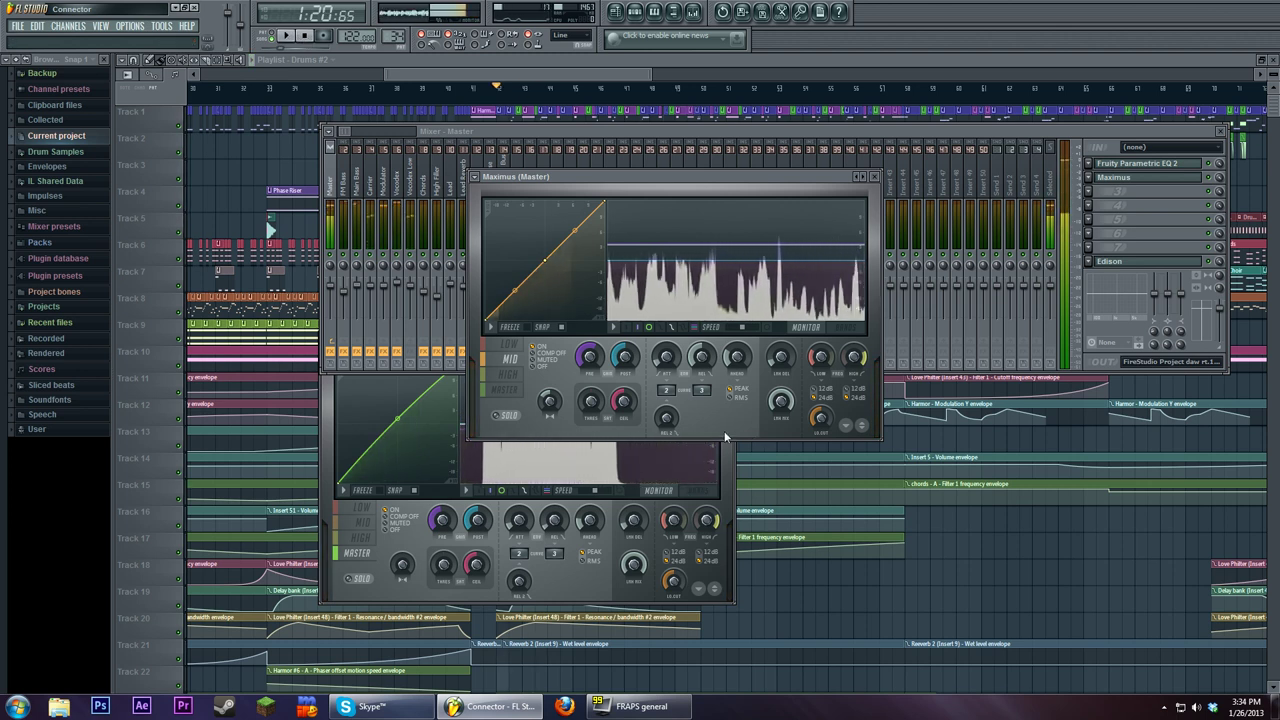
Lower the end point of the high band curve in the Master track's Maximus so its upper part flattens
{"action": "left_click", "coordinate": [507, 376]}
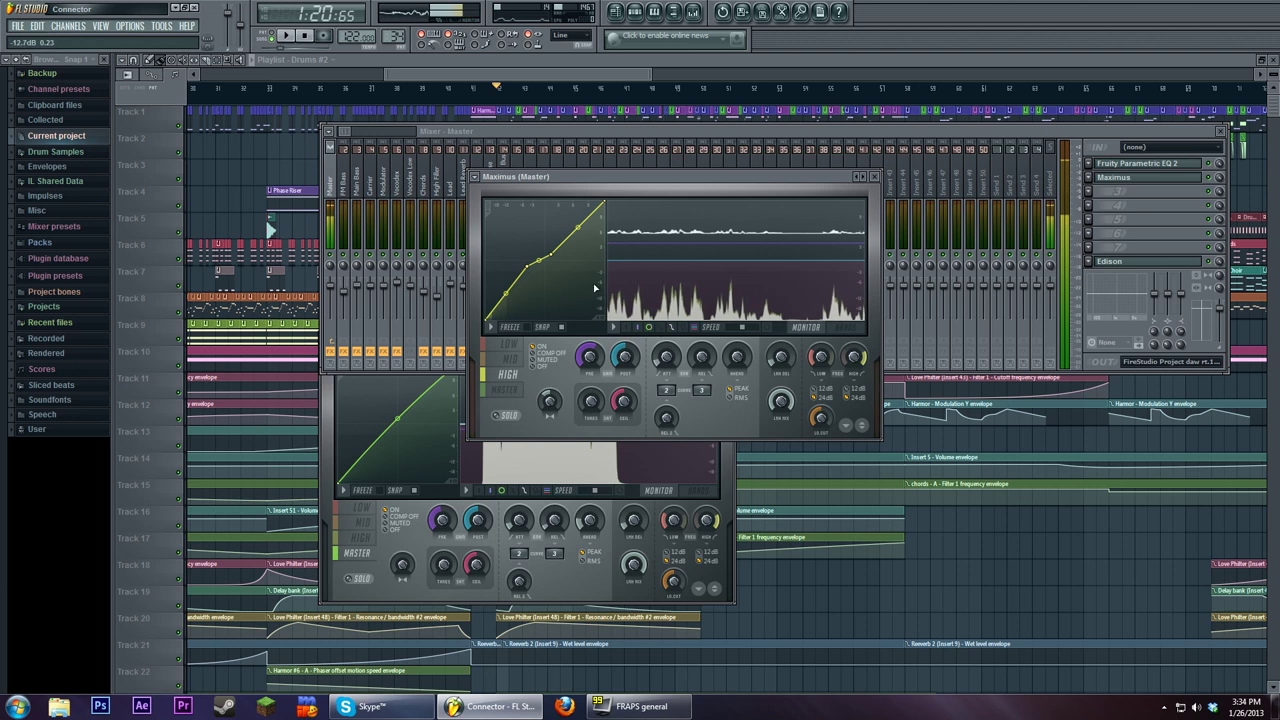
{"action": "left_click", "coordinate": [305, 37]}
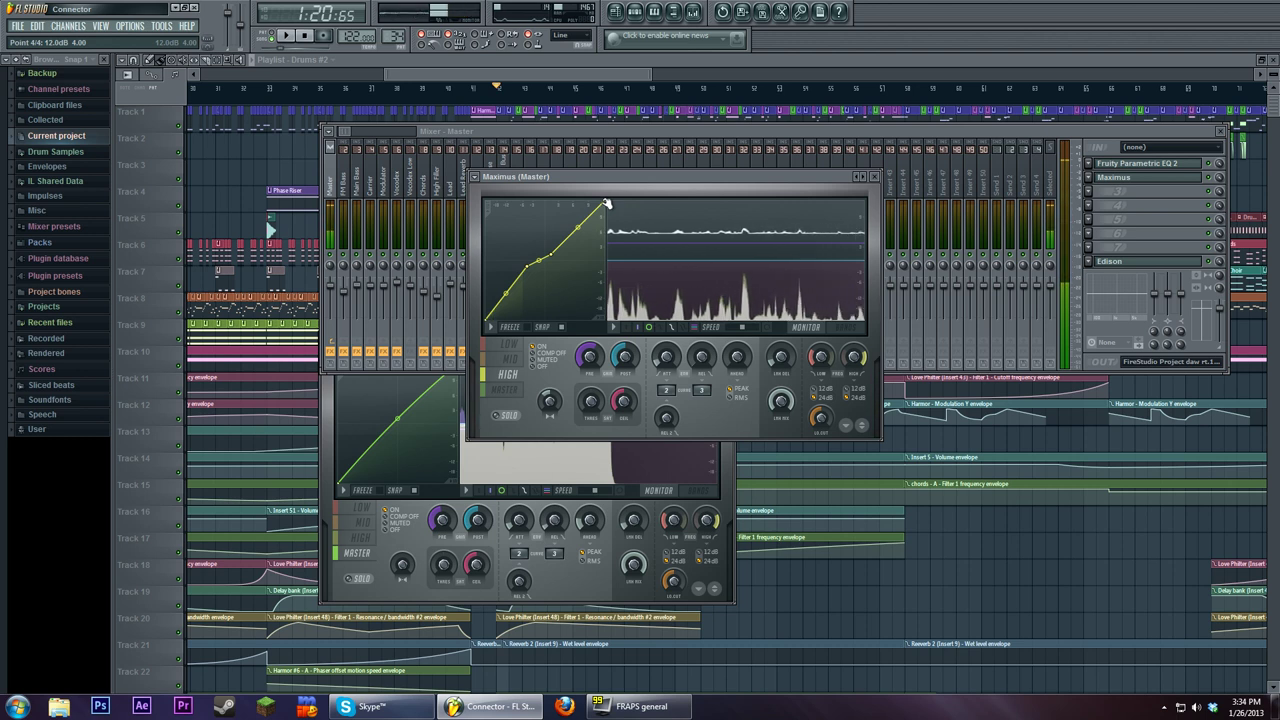
{"action": "left_click_drag", "start_coordinate": [606, 204], "coordinate": [604, 238]}
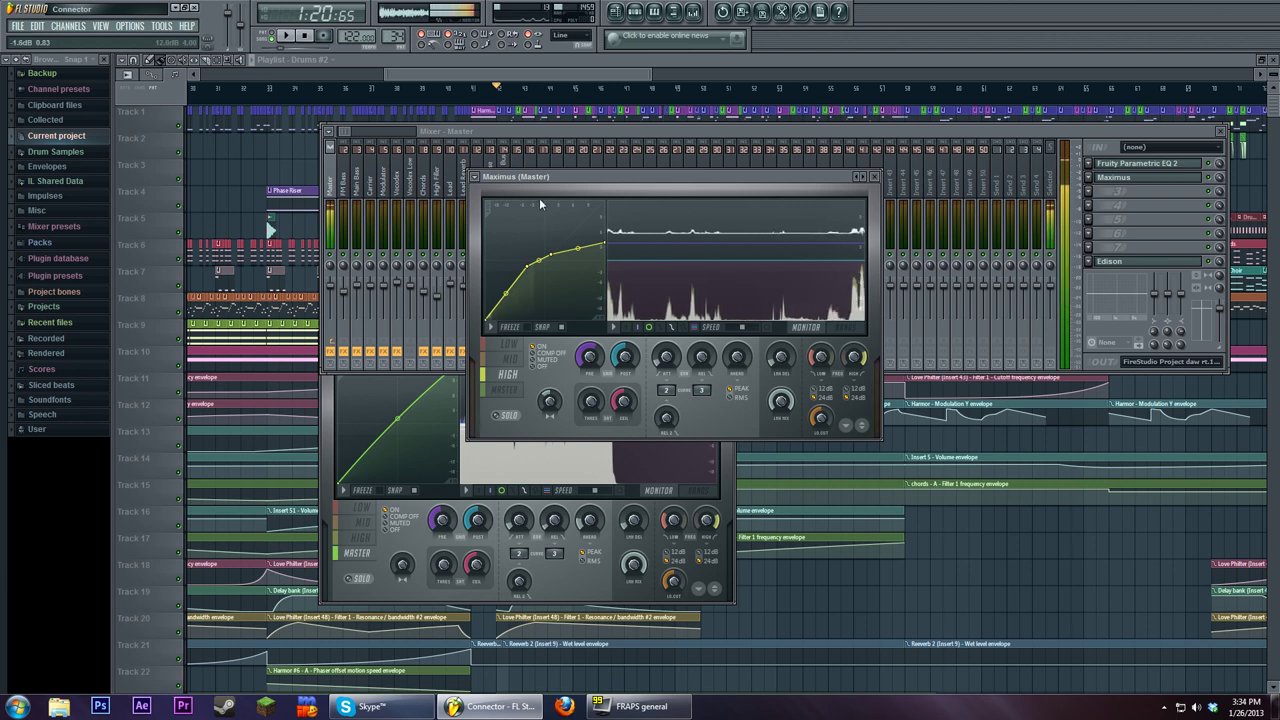
{"action": "left_click_drag", "start_coordinate": [549, 177], "coordinate": [579, 150]}
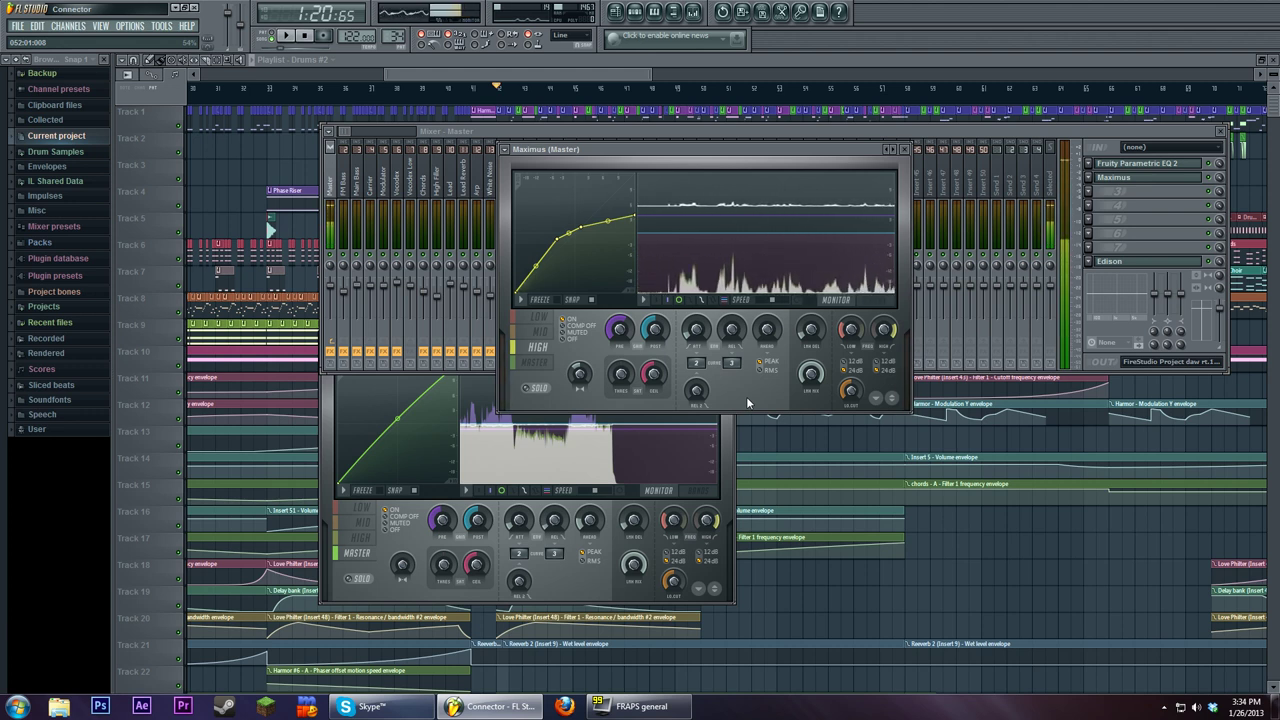
Try bending the lower segment of the master band curve in the Master track's Maximus and reset its middle point
{"action": "left_click", "coordinate": [537, 362]}
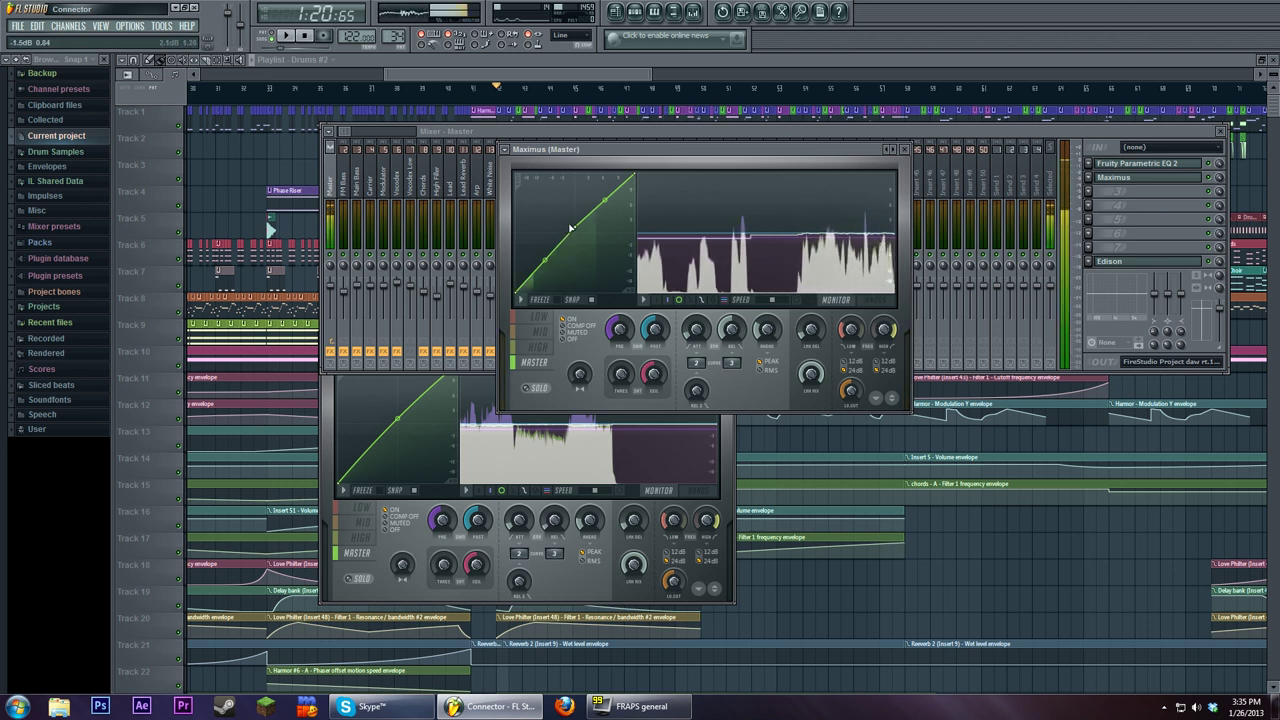
{"action": "left_click_drag", "start_coordinate": [577, 229], "coordinate": [545, 236]}
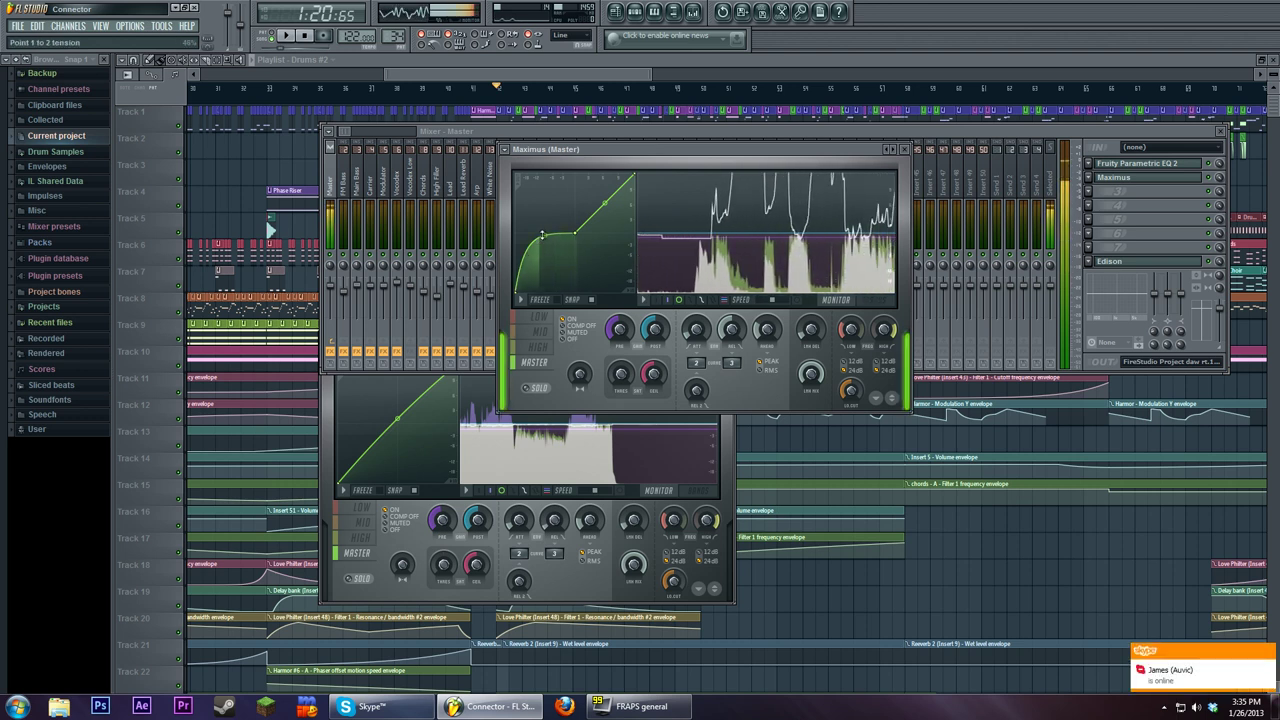
{"action": "right_click", "coordinate": [545, 237]}
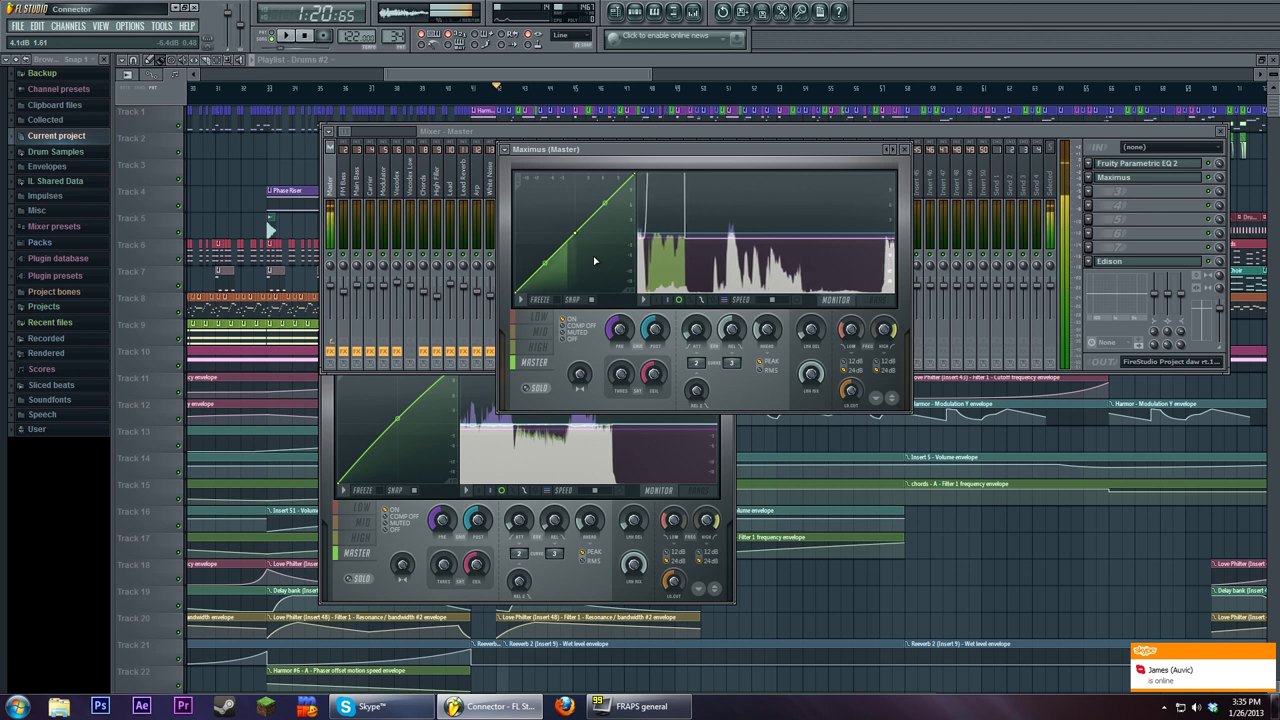
Compare the low, mid and master band curves in the Master track's Maximus
{"action": "left_click", "coordinate": [538, 317]}
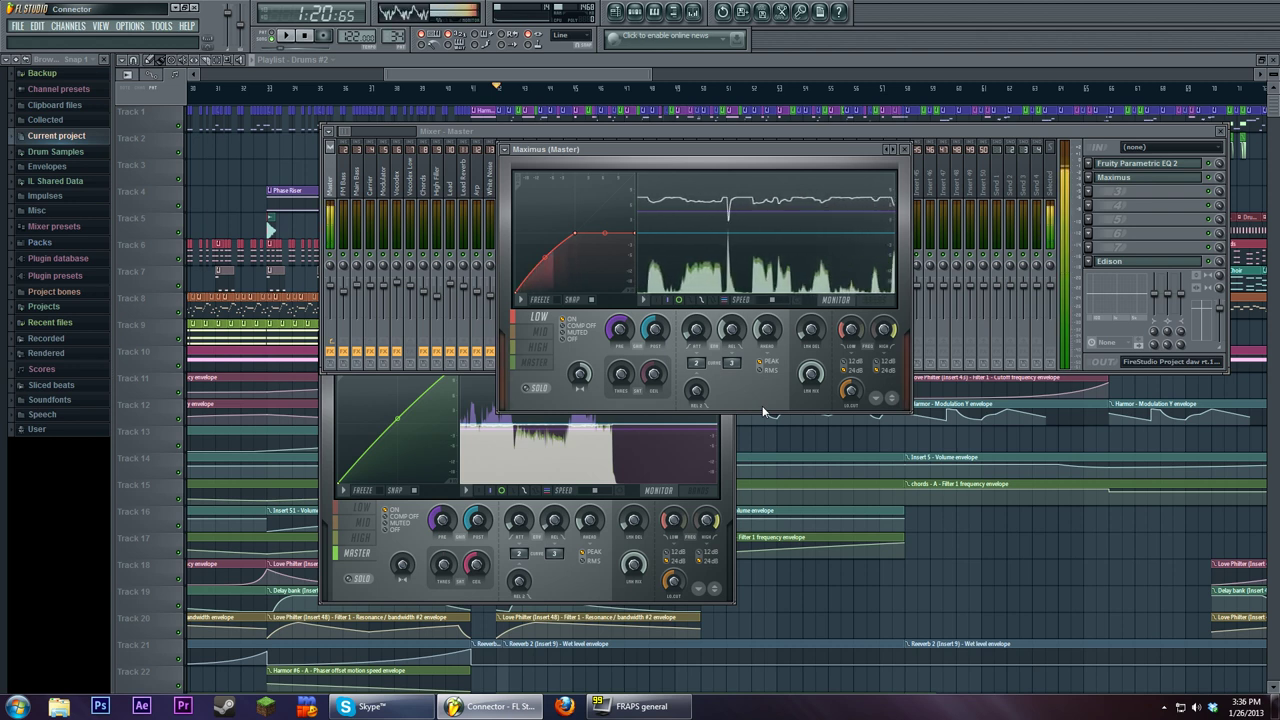
{"action": "left_click", "coordinate": [531, 332]}
{"action": "left_click", "coordinate": [546, 363]}
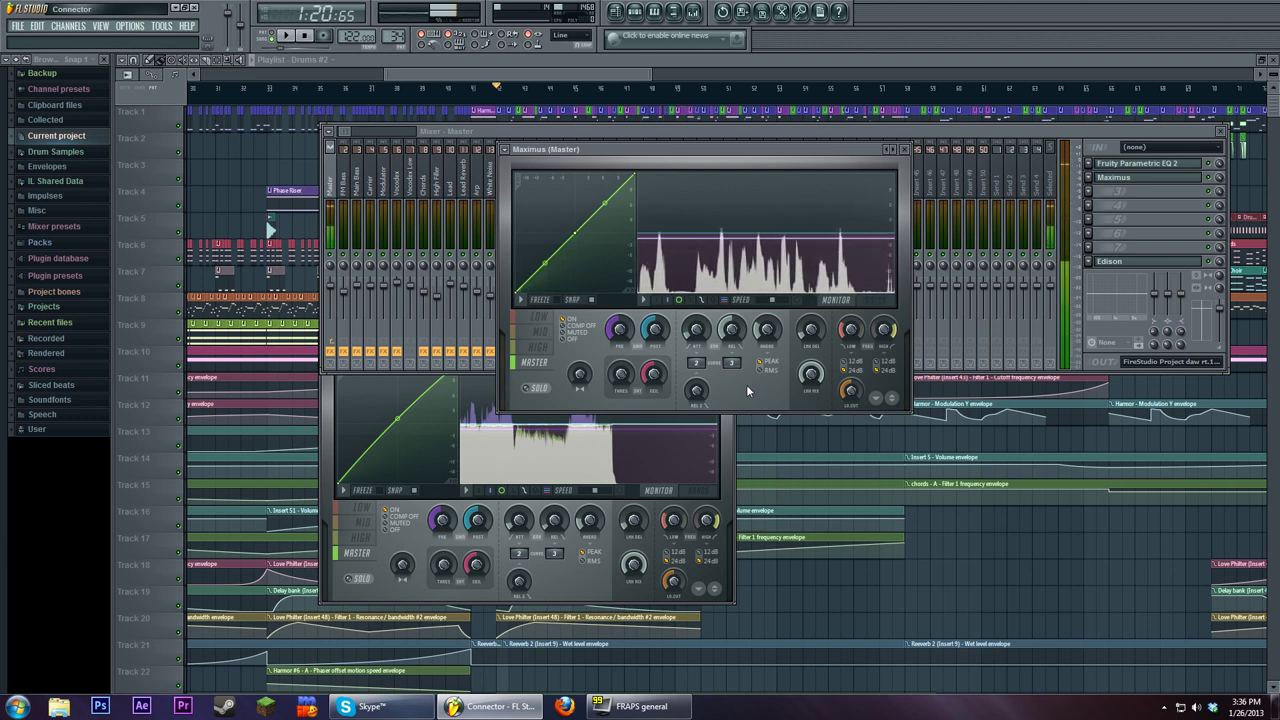
{"action": "left_click", "coordinate": [553, 325]}
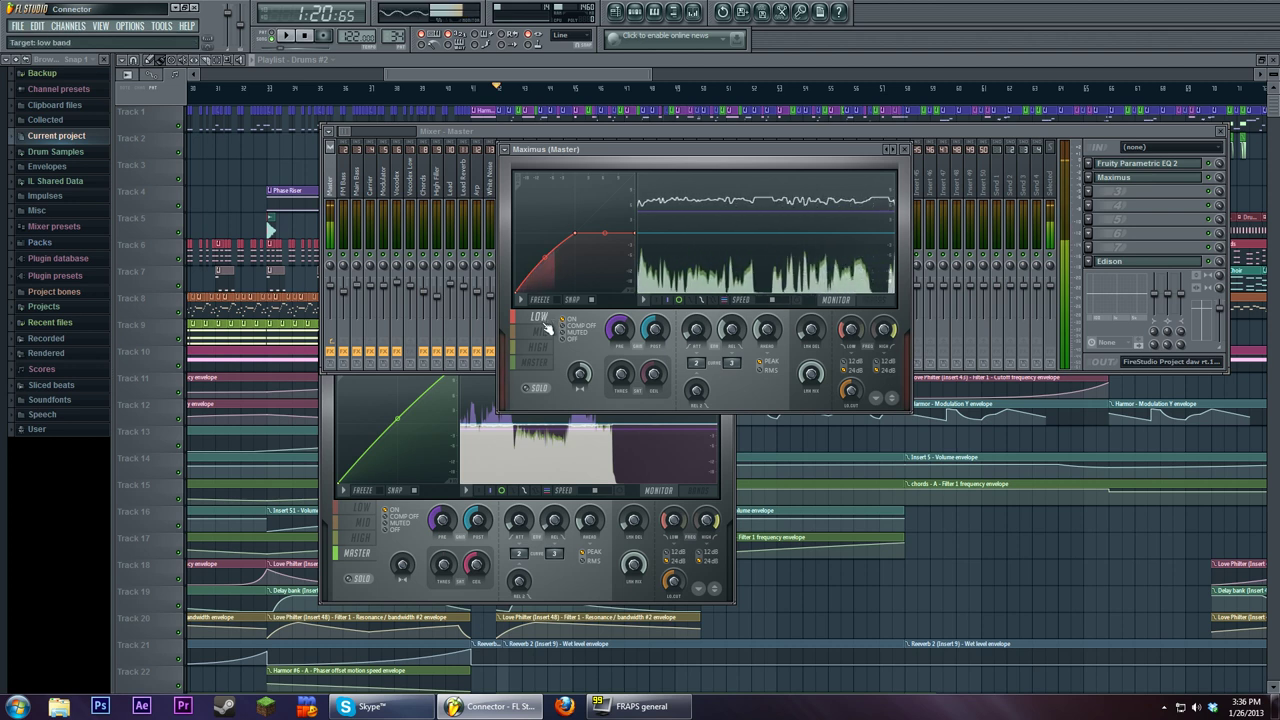
{"action": "left_click", "coordinate": [542, 332]}
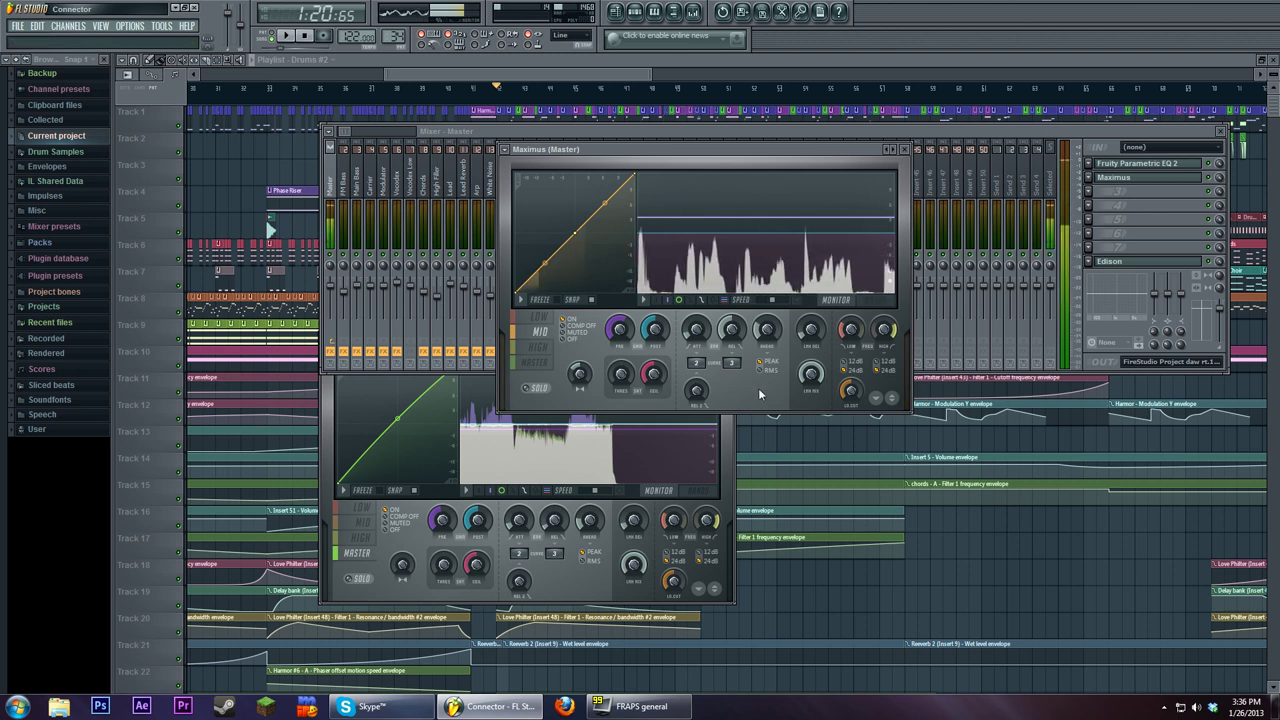
{"action": "left_click", "coordinate": [537, 363]}
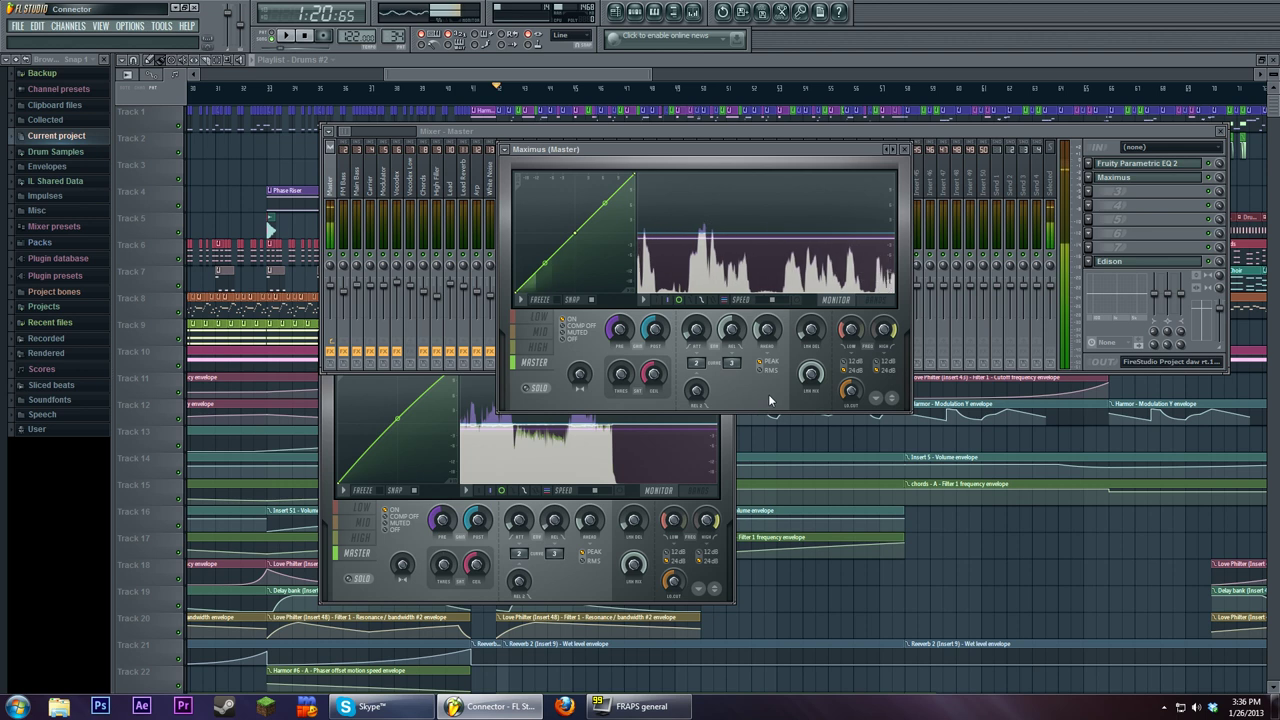
Play the song briefly with the Master track's Maximus master band shown, and check its high band
{"action": "left_click", "coordinate": [285, 35]}
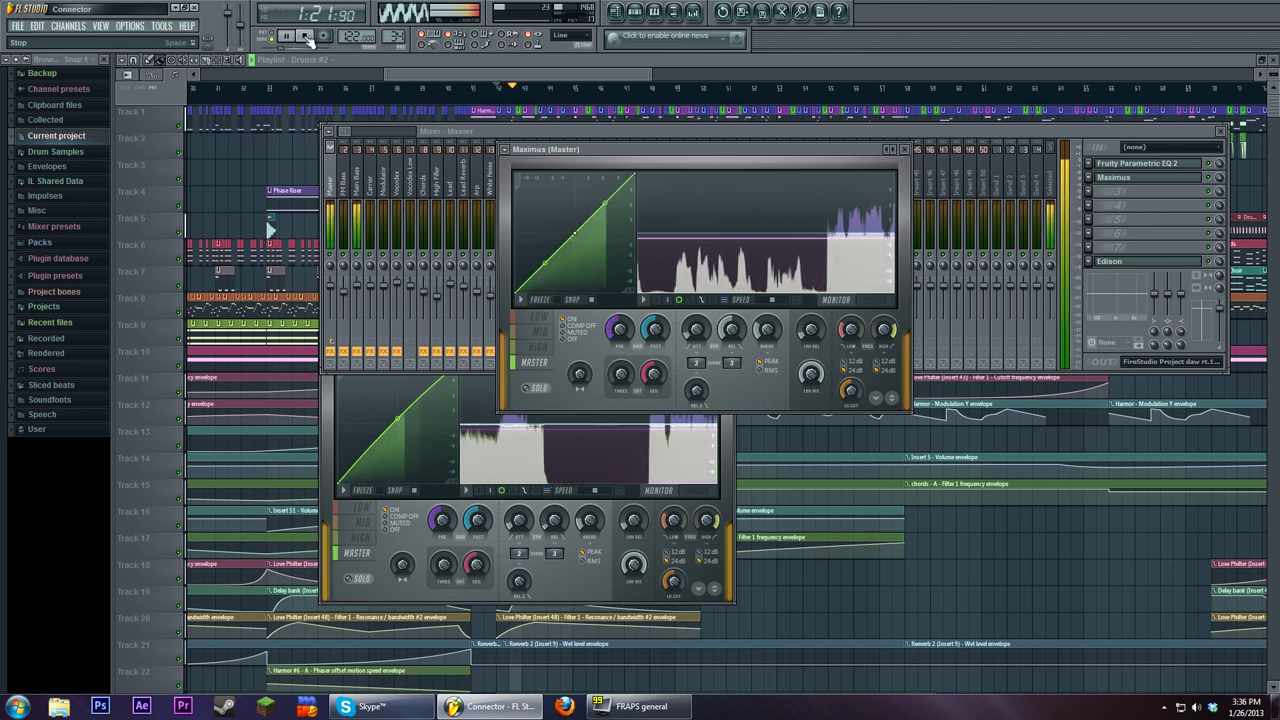
{"action": "left_click", "coordinate": [307, 36]}
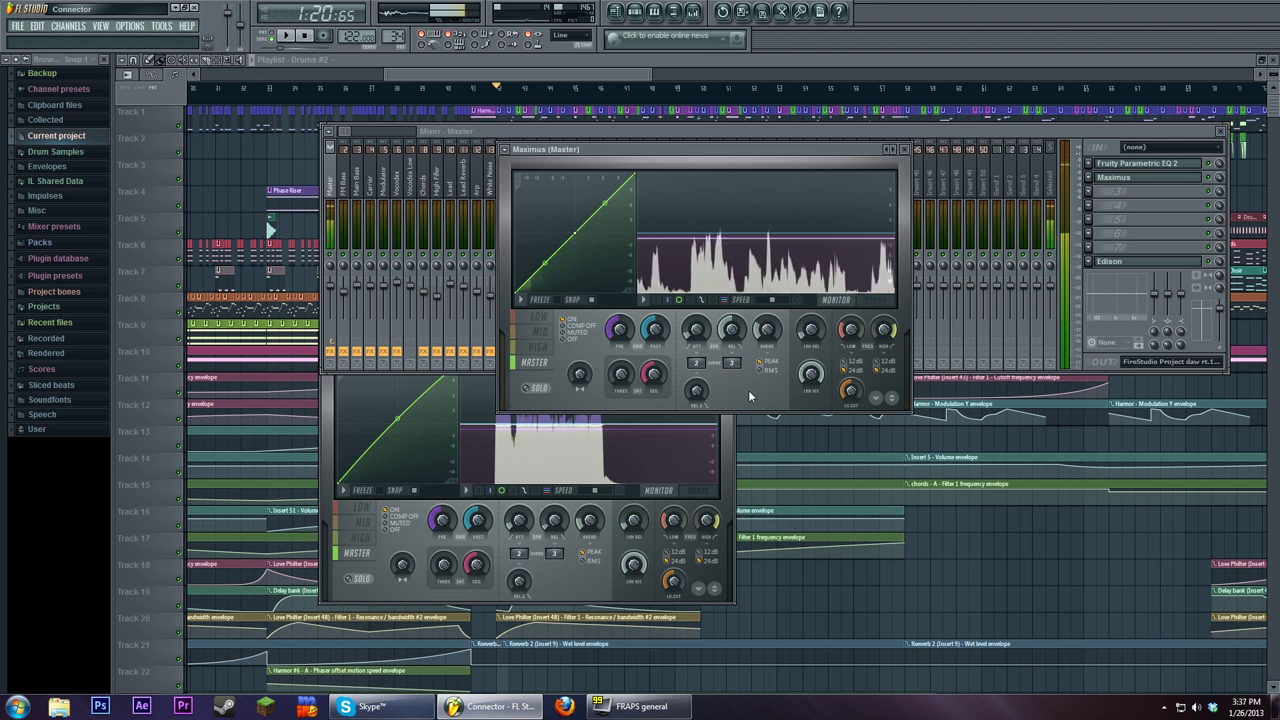
{"action": "left_click", "coordinate": [537, 347]}
{"action": "left_click", "coordinate": [537, 362]}
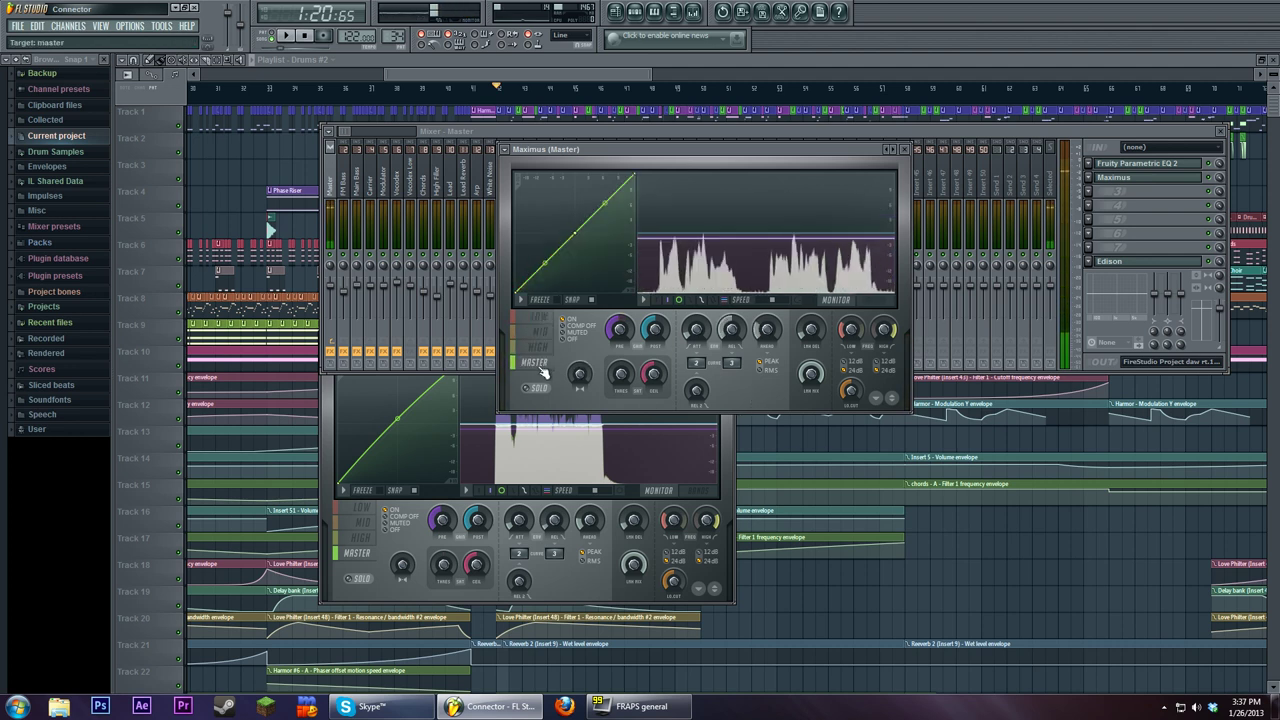
Open Maximus on the drum mix mixer track and play the drum pattern to examine its high band
{"action": "left_click", "coordinate": [509, 129]}
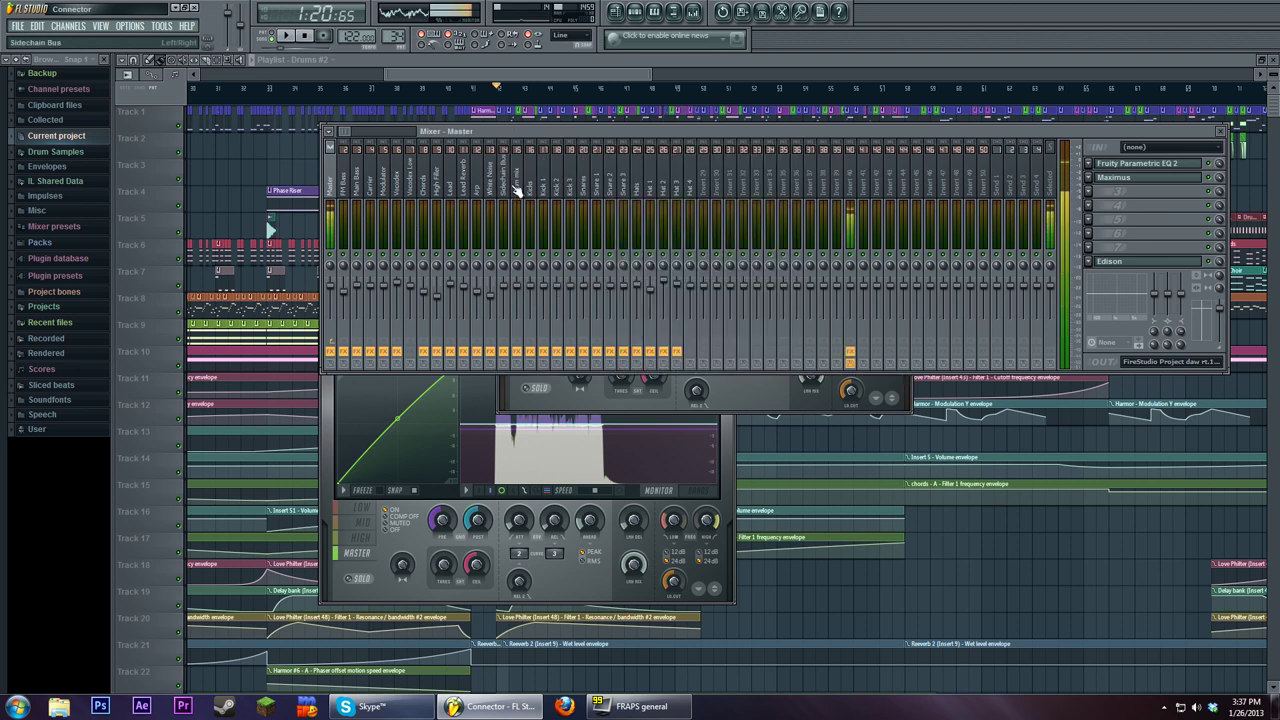
{"action": "left_click", "coordinate": [515, 190]}
{"action": "left_click", "coordinate": [1143, 193]}
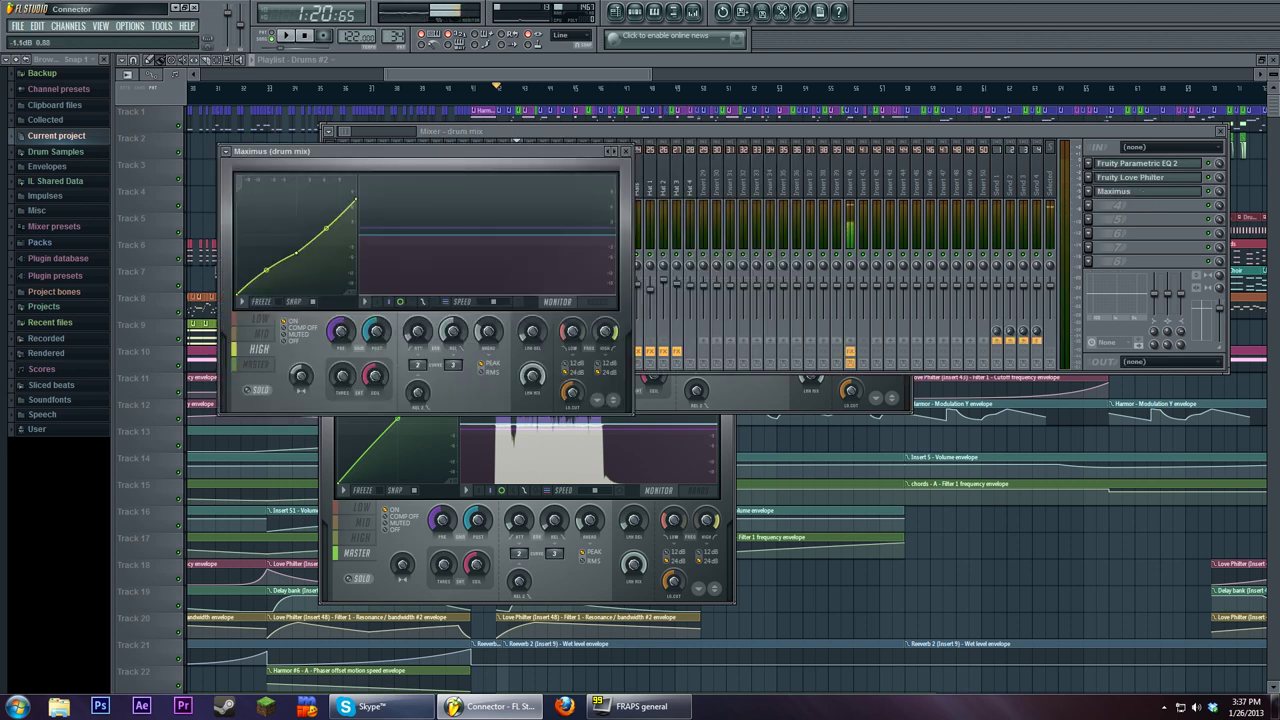
{"action": "left_click", "coordinate": [287, 37]}
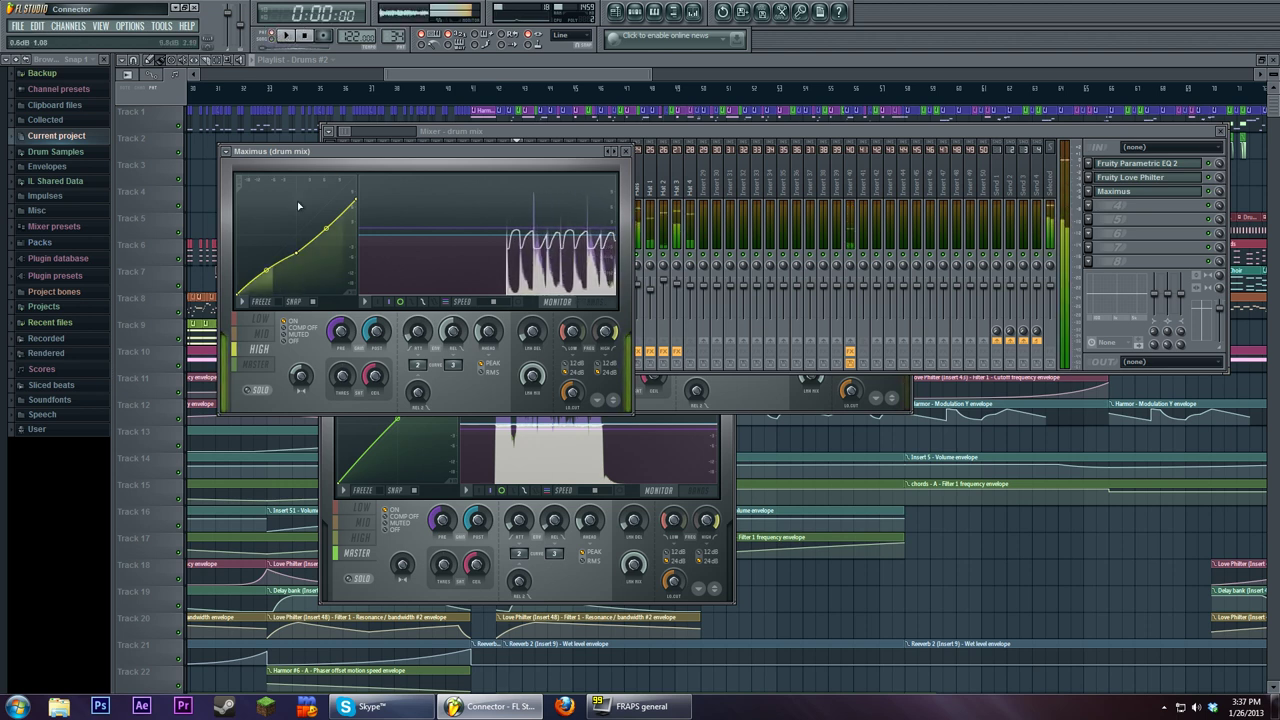
Examine Fruity Parametric EQ 2 and Fruity Love Philter on the drum mix track, and reopen Maximus clear of them
{"action": "left_click", "coordinate": [1133, 164]}
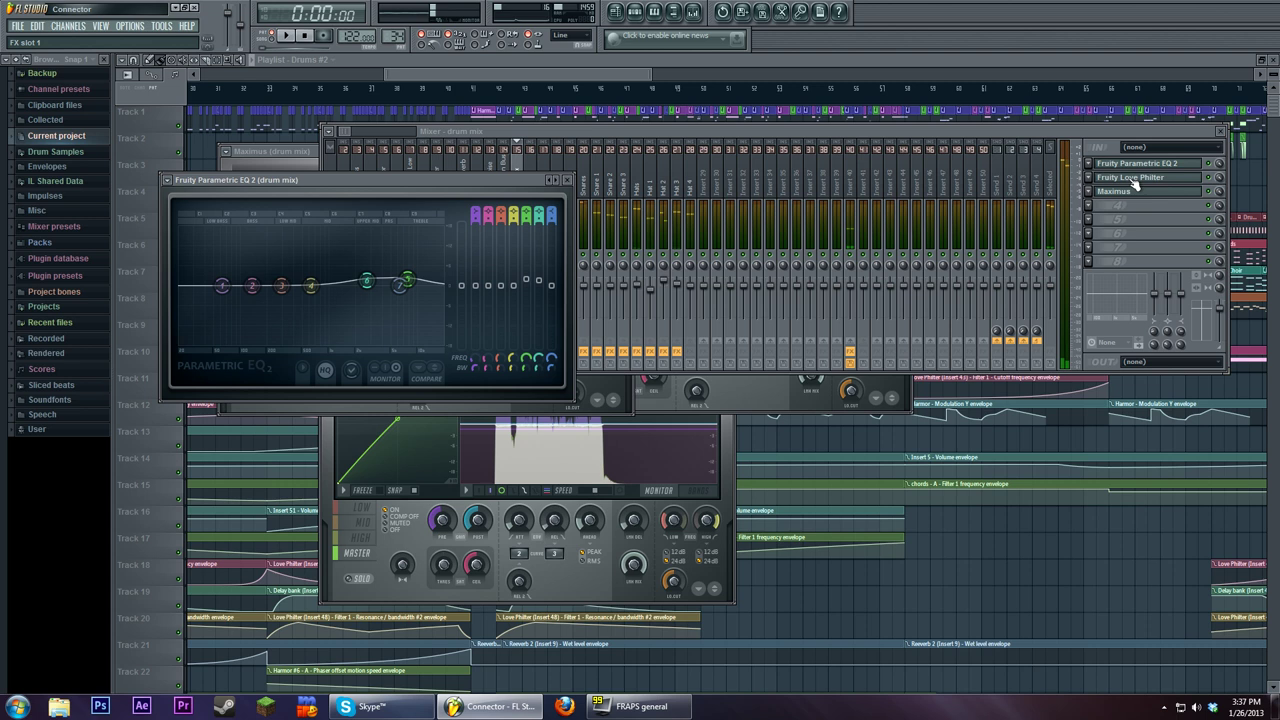
{"action": "left_click", "coordinate": [1133, 180]}
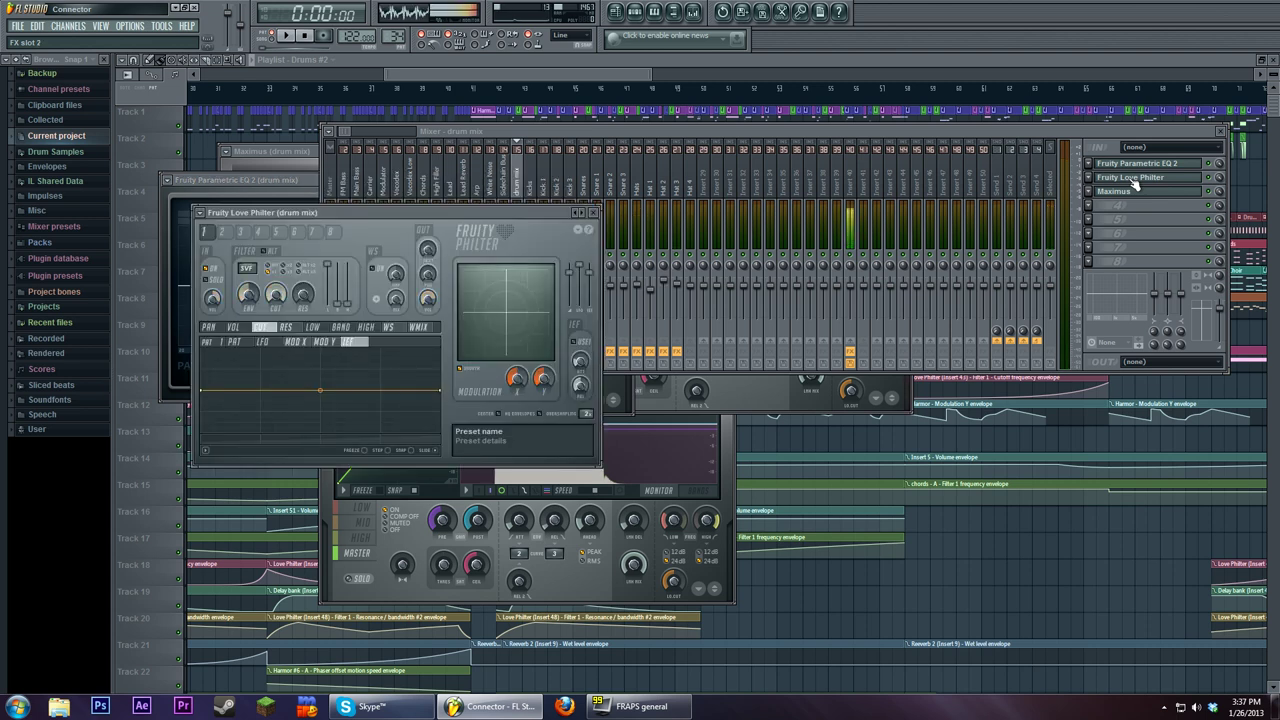
{"action": "left_click", "coordinate": [1127, 205]}
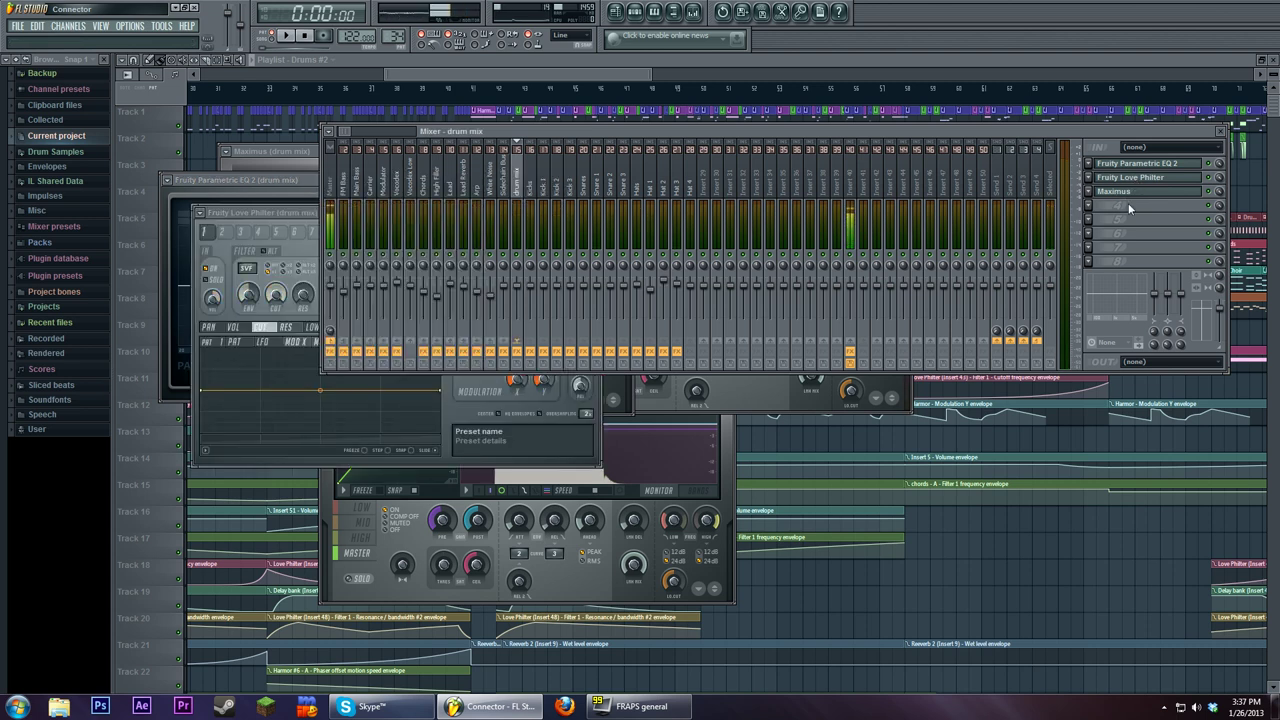
{"action": "left_click", "coordinate": [1130, 193]}
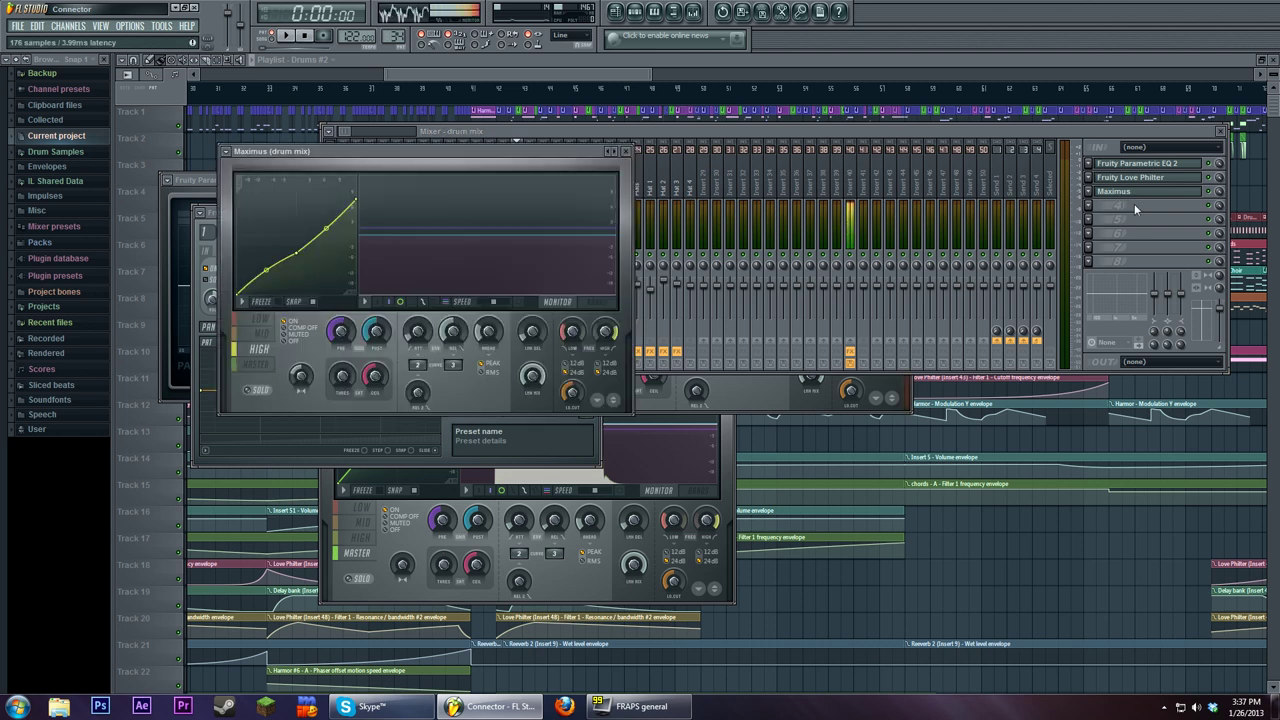
{"action": "left_click_drag", "start_coordinate": [524, 148], "coordinate": [825, 217]}
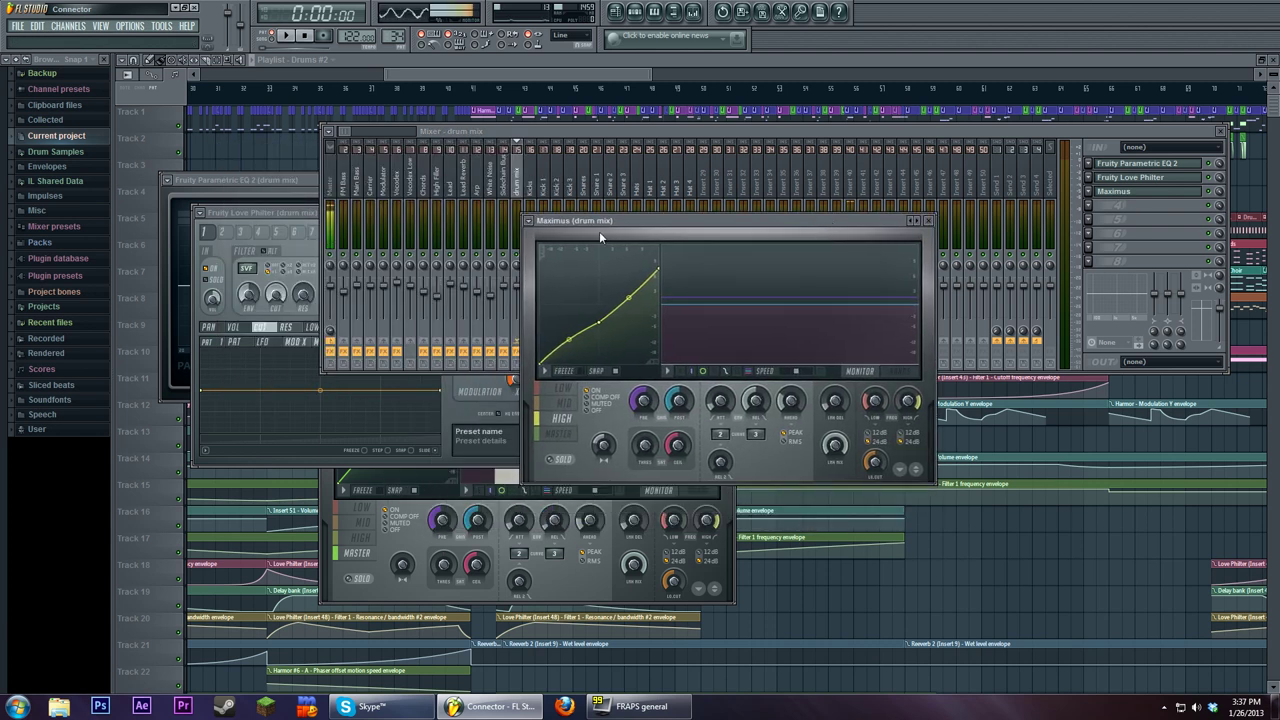
Play the drum pattern briefly on the low and mid bands of the drum mix track's Maximus to examine their graphs
{"action": "left_click", "coordinate": [566, 388]}
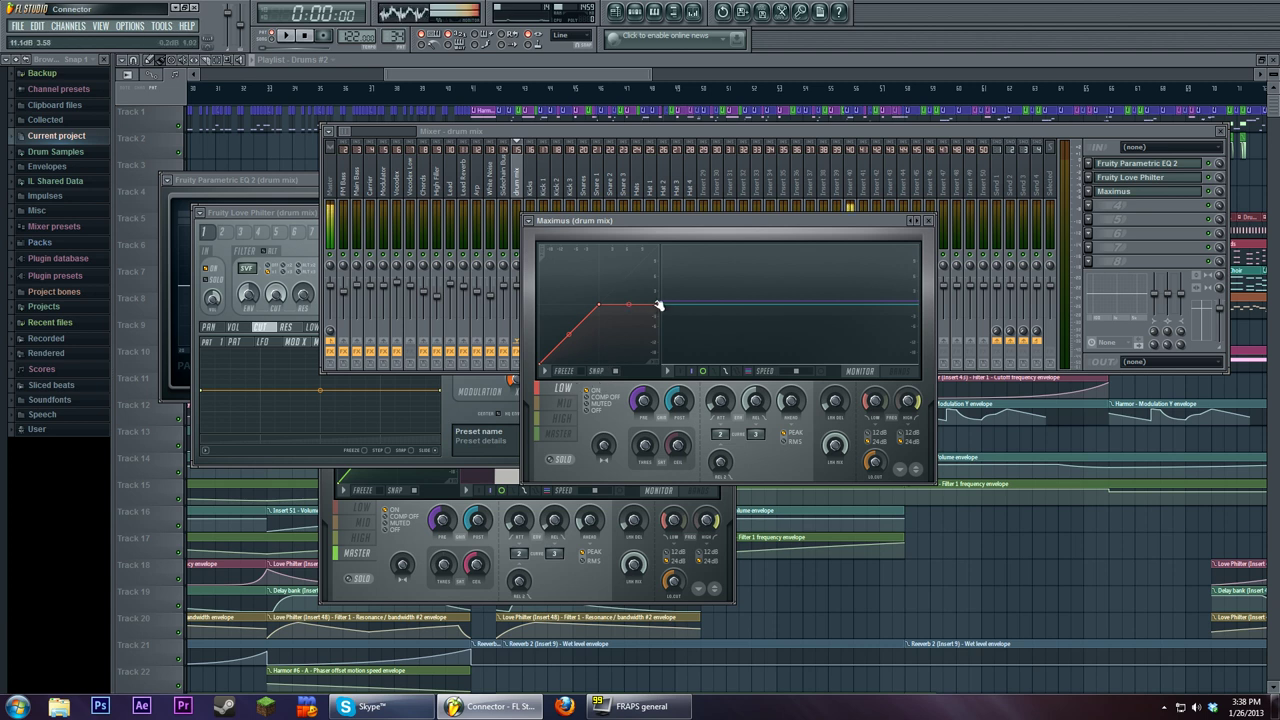
{"action": "left_click", "coordinate": [285, 36]}
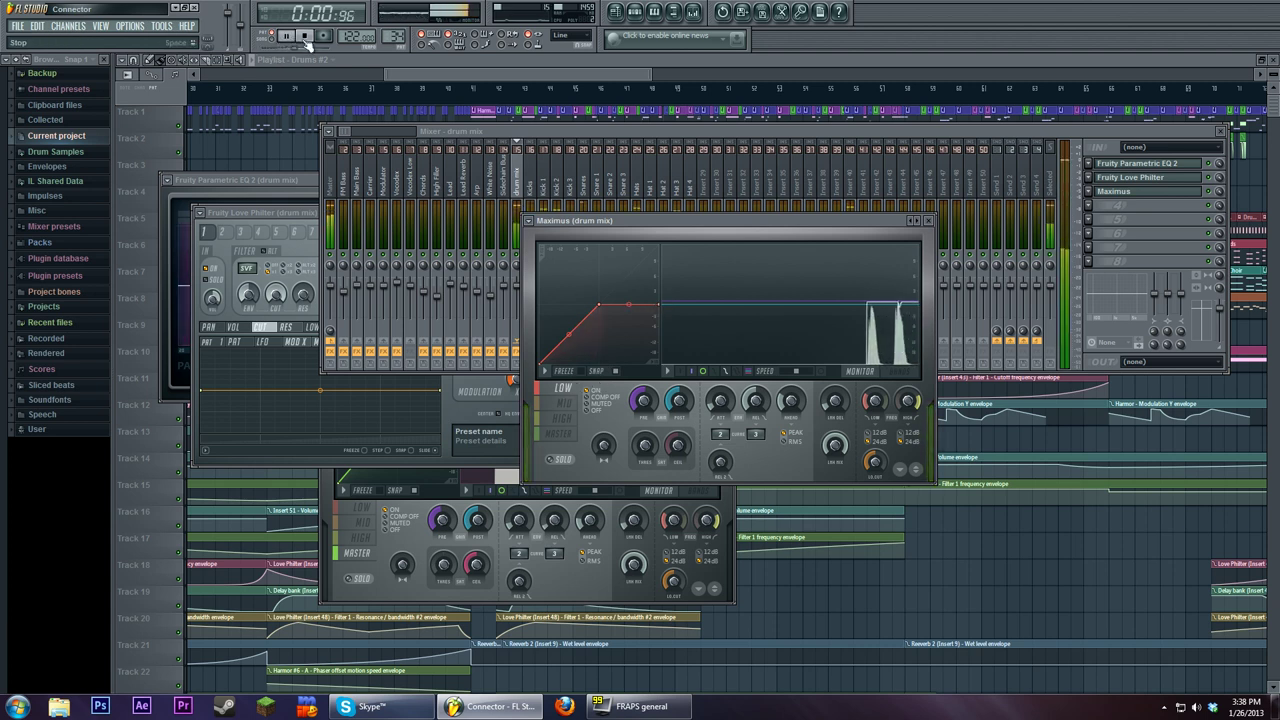
{"action": "left_click", "coordinate": [309, 41]}
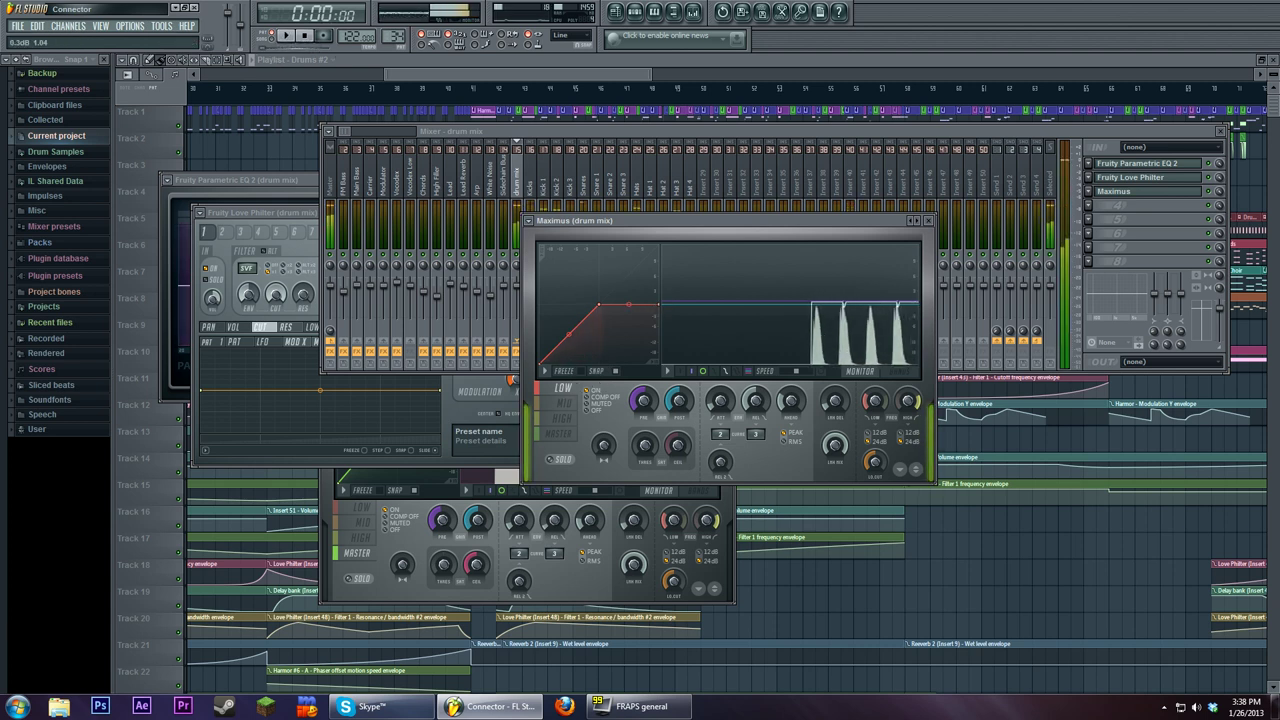
{"action": "left_click", "coordinate": [563, 405]}
{"action": "left_click", "coordinate": [285, 36]}
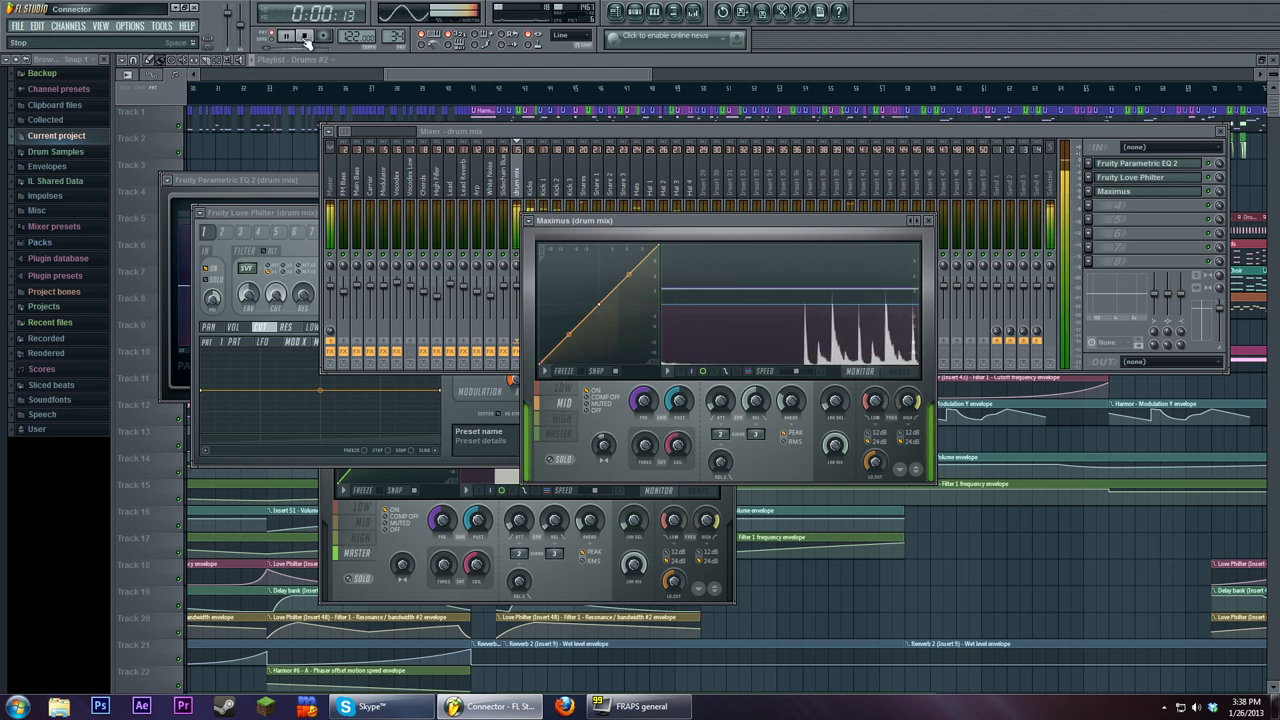
{"action": "left_click", "coordinate": [306, 37]}
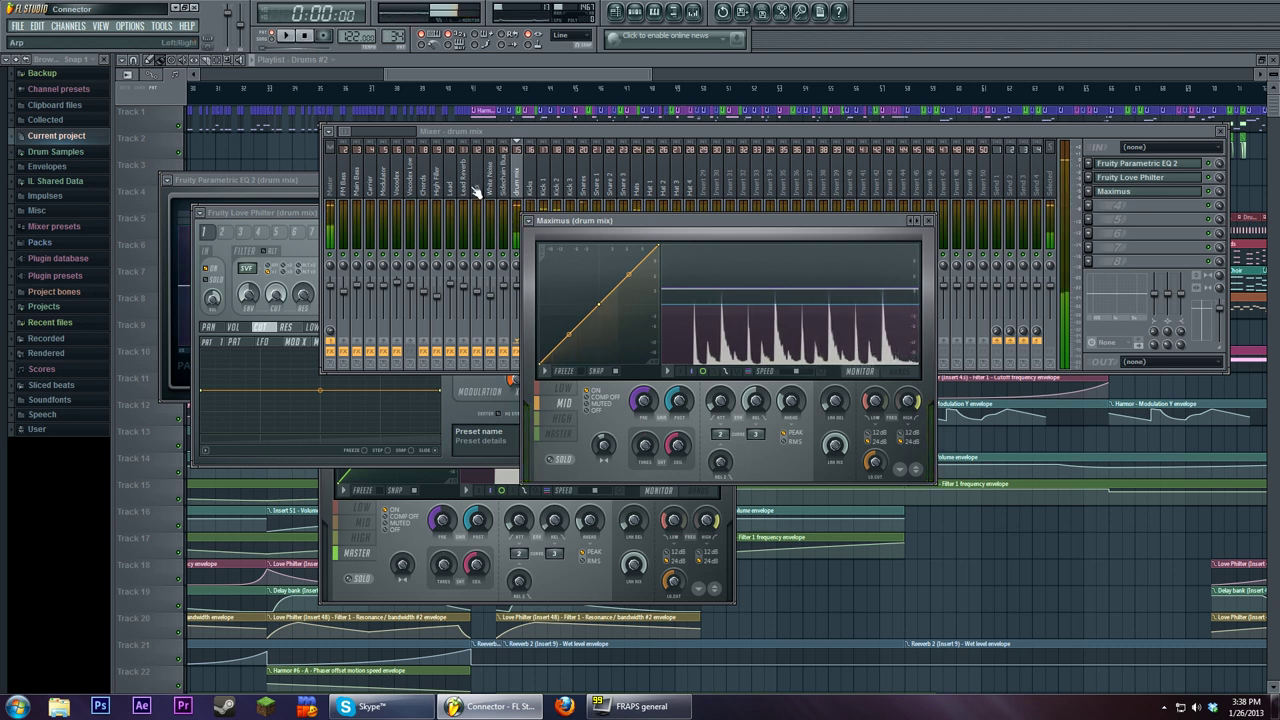
Play the drum pattern briefly on the high and master bands of the drum mix track's Maximus to examine their graphs
{"action": "left_click", "coordinate": [563, 418]}
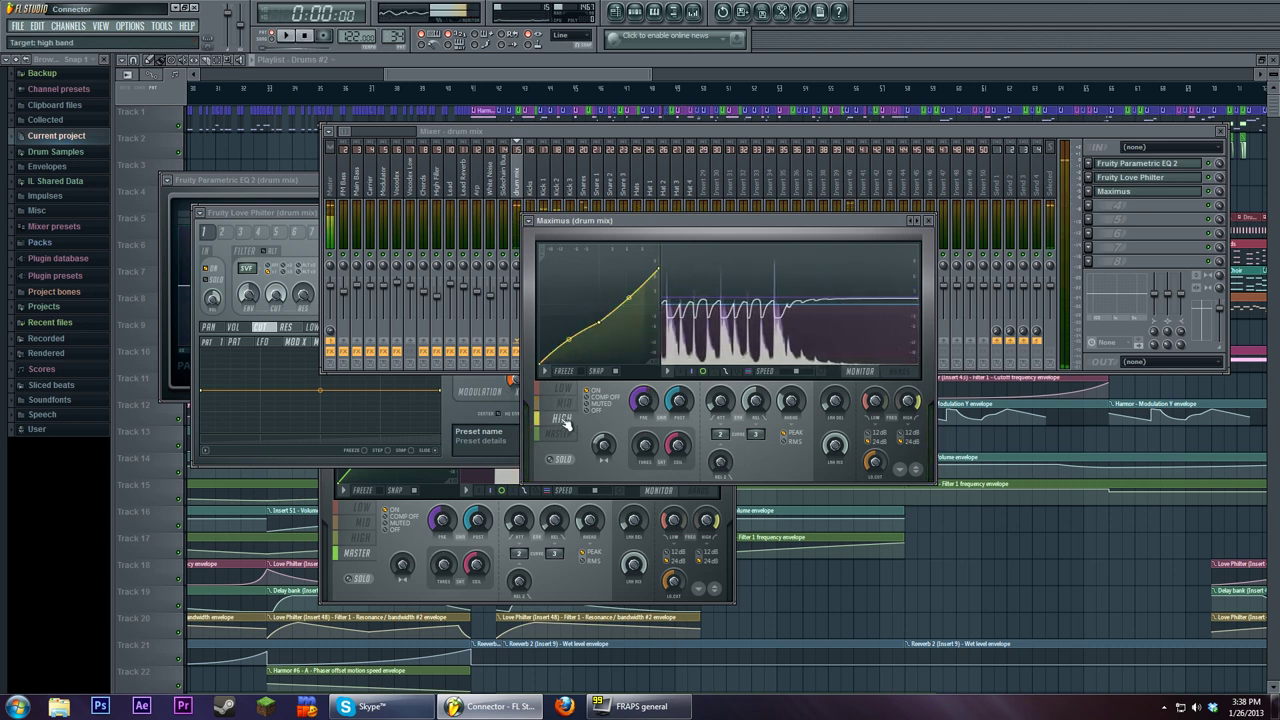
{"action": "left_click", "coordinate": [288, 37]}
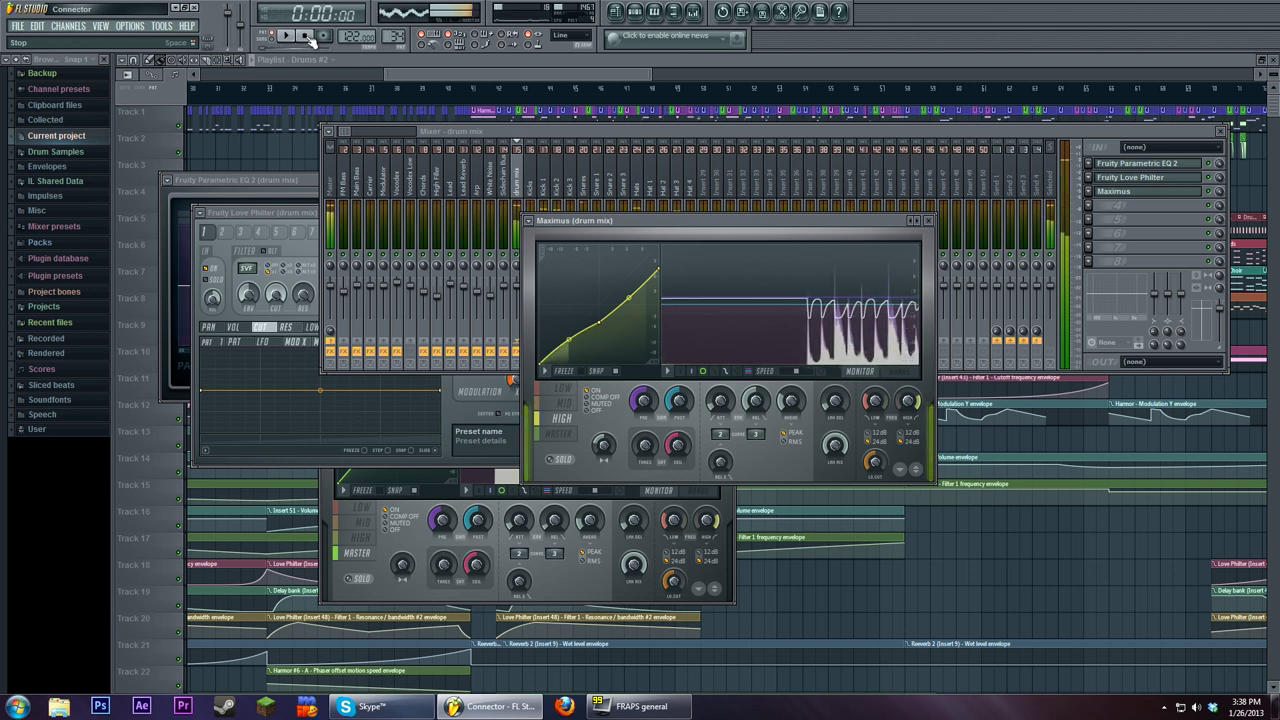
{"action": "left_click", "coordinate": [310, 37]}
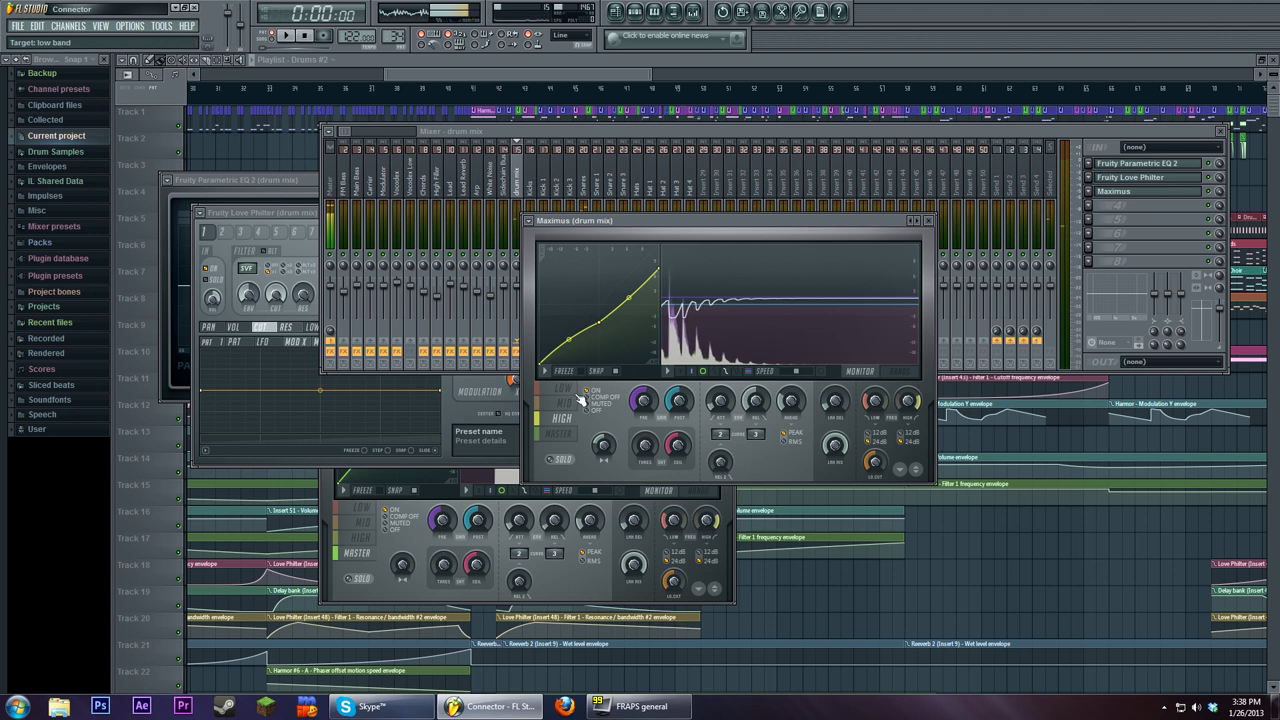
{"action": "left_click", "coordinate": [567, 438]}
{"action": "left_click", "coordinate": [293, 38]}
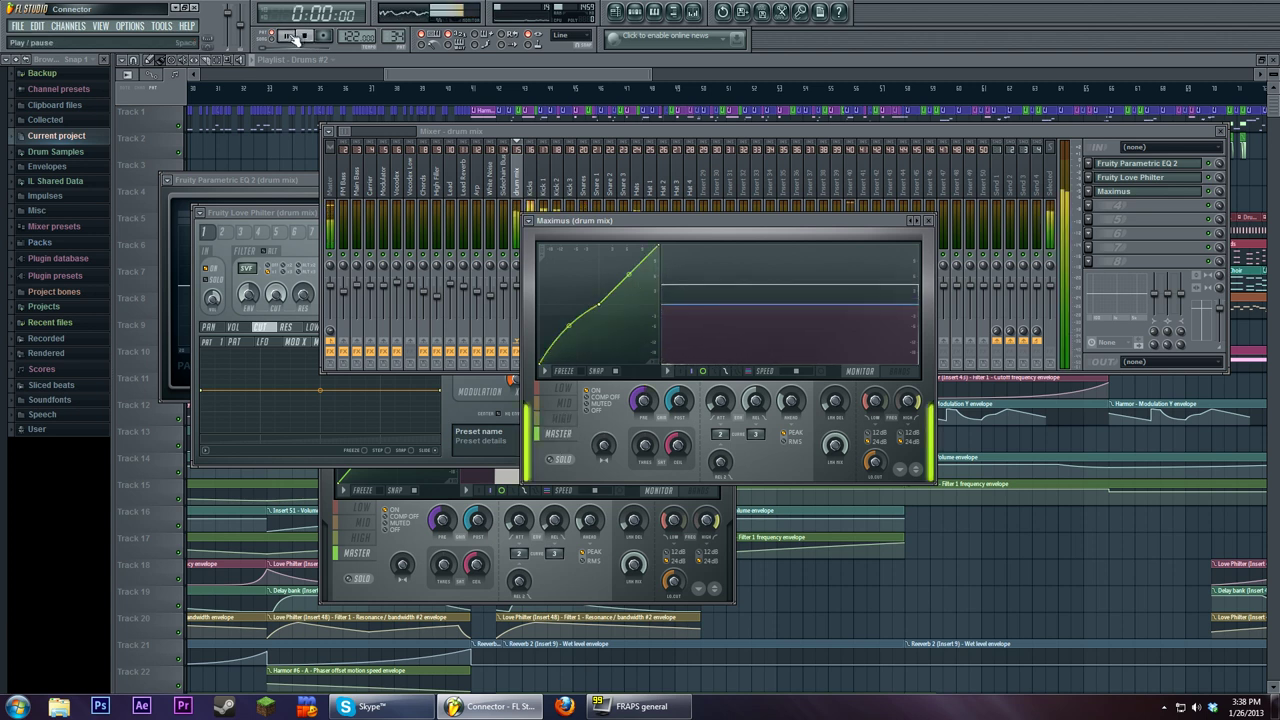
{"action": "left_click", "coordinate": [305, 37]}
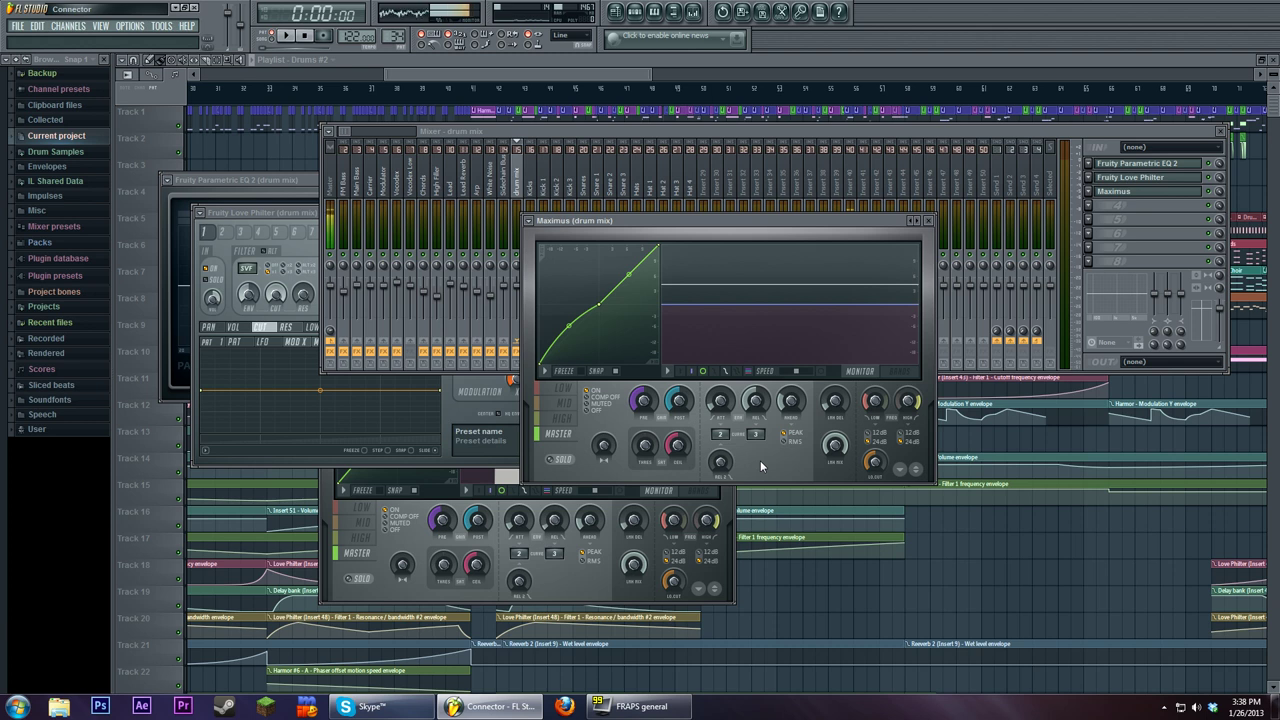
Bend the lower segment of the drum mix Maximus's master band curve slightly further upward and play the drum pattern
{"action": "left_click_drag", "start_coordinate": [569, 325], "coordinate": [569, 323]}
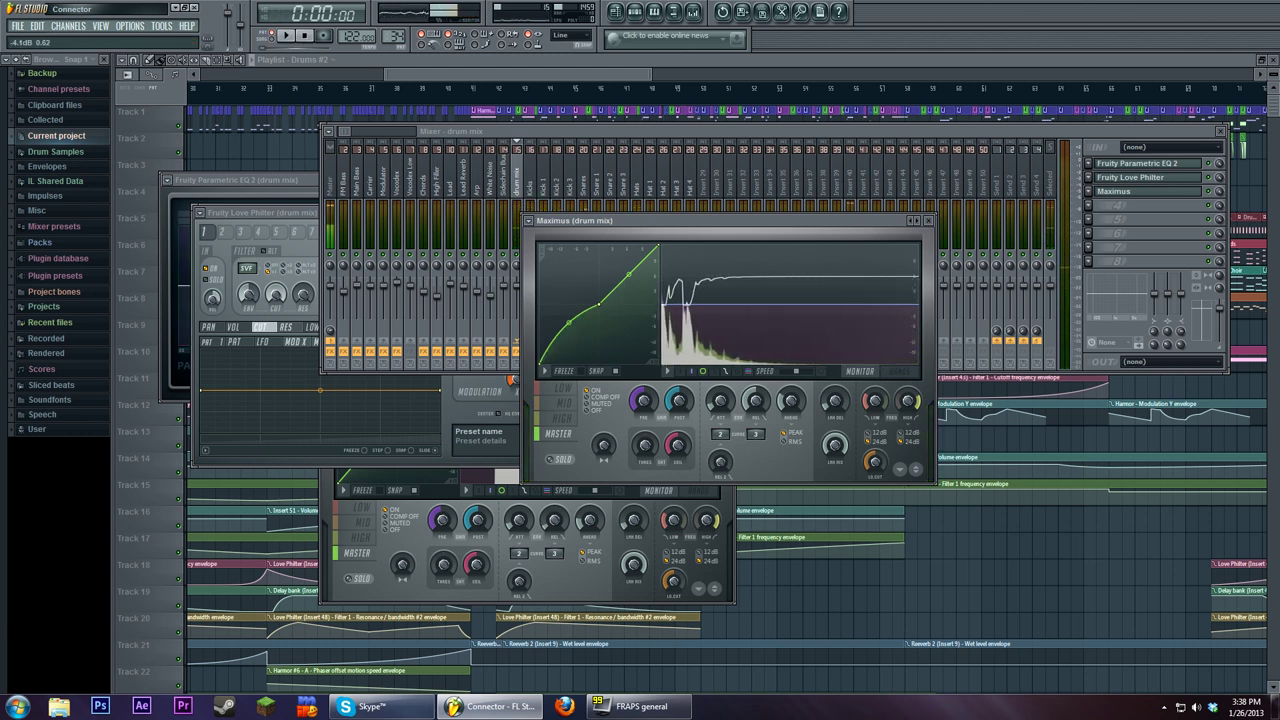
{"action": "left_click", "coordinate": [292, 36]}
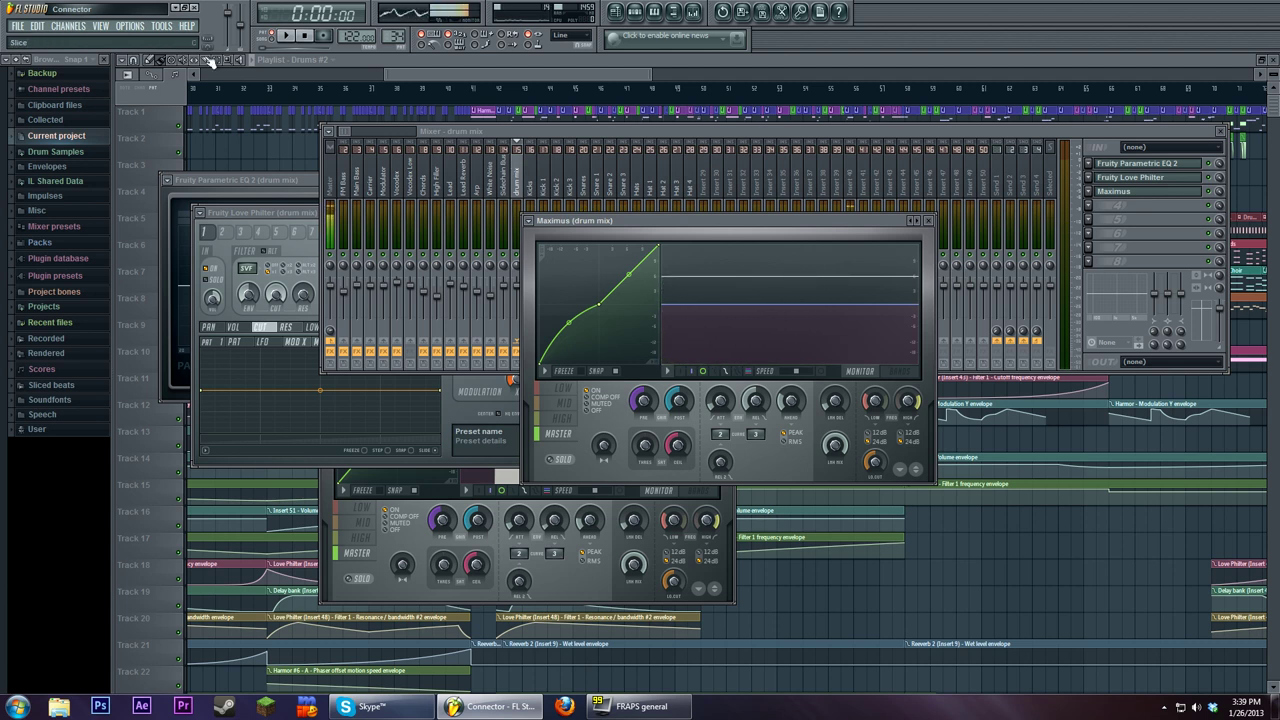
Play the drum pattern once more to examine the curve's response on the drum mix Maximus's master band graph
{"action": "left_click", "coordinate": [288, 37]}
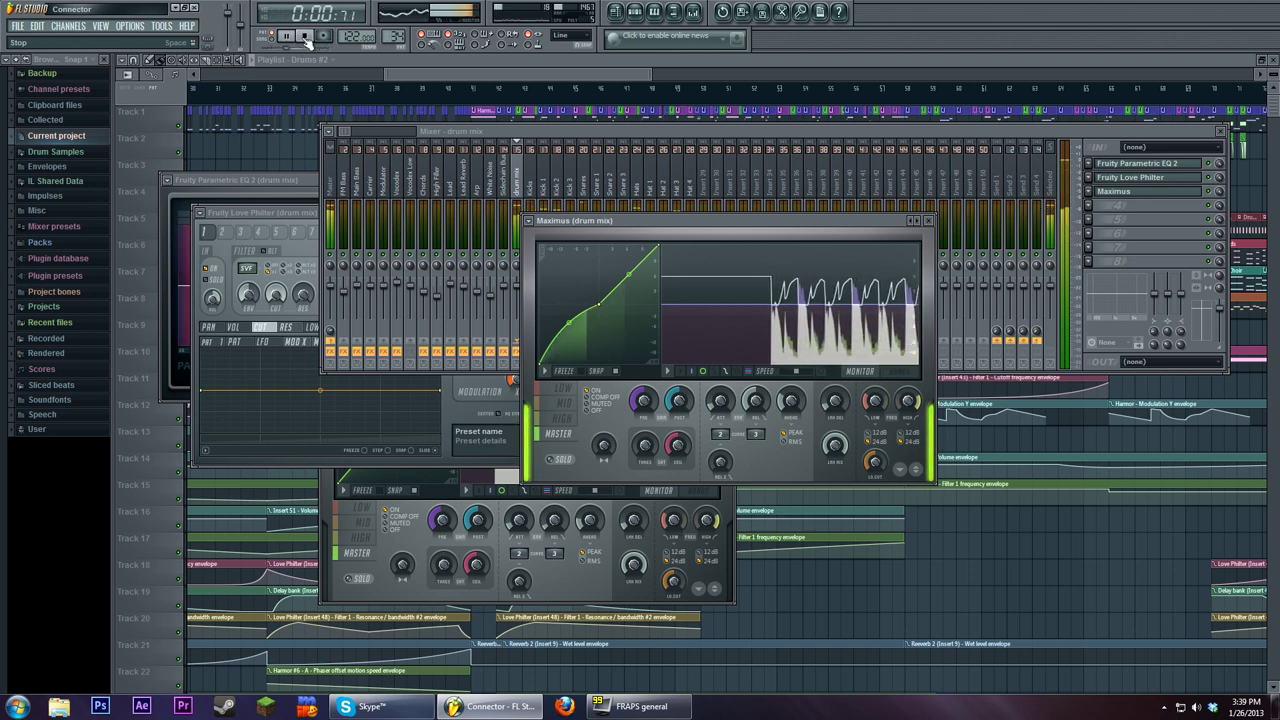
{"action": "left_click", "coordinate": [307, 37]}
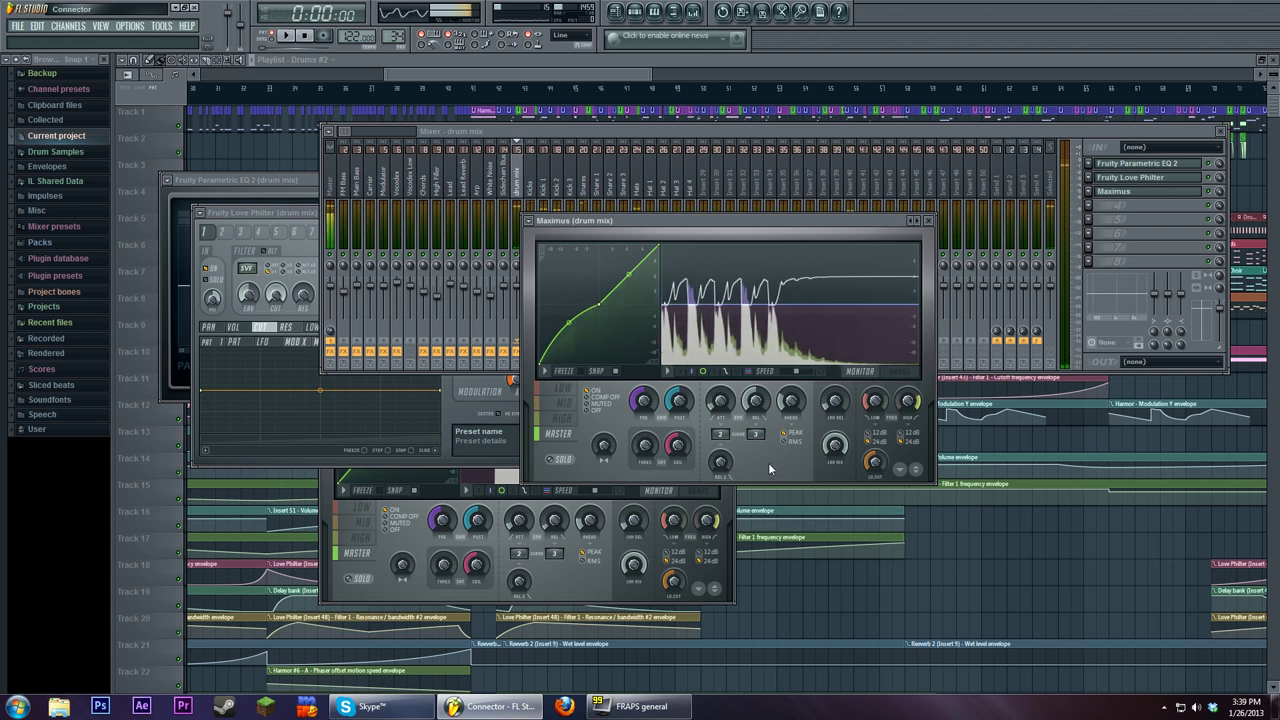
Inspect the Sidechain Bus and Master effect chains in the mixer, and open Maximus on the Kicks track
{"action": "left_click", "coordinate": [580, 128]}
{"action": "left_click", "coordinate": [506, 172]}
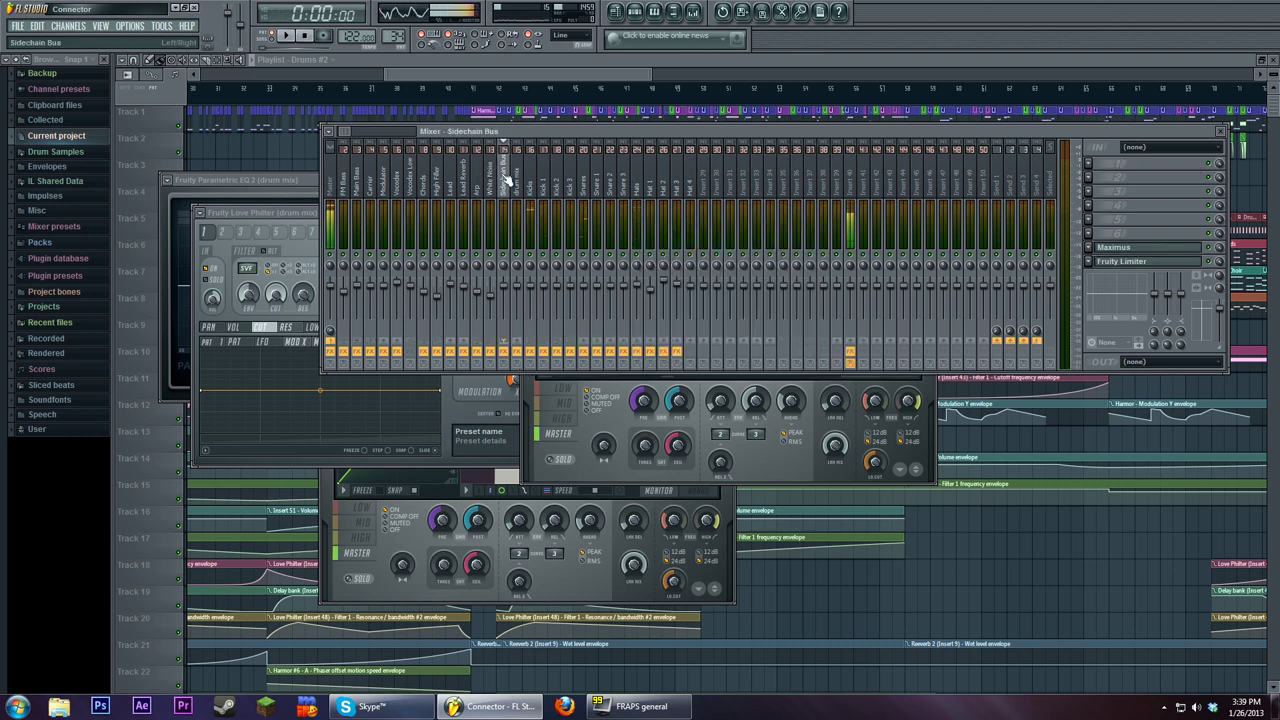
{"action": "left_click", "coordinate": [330, 205]}
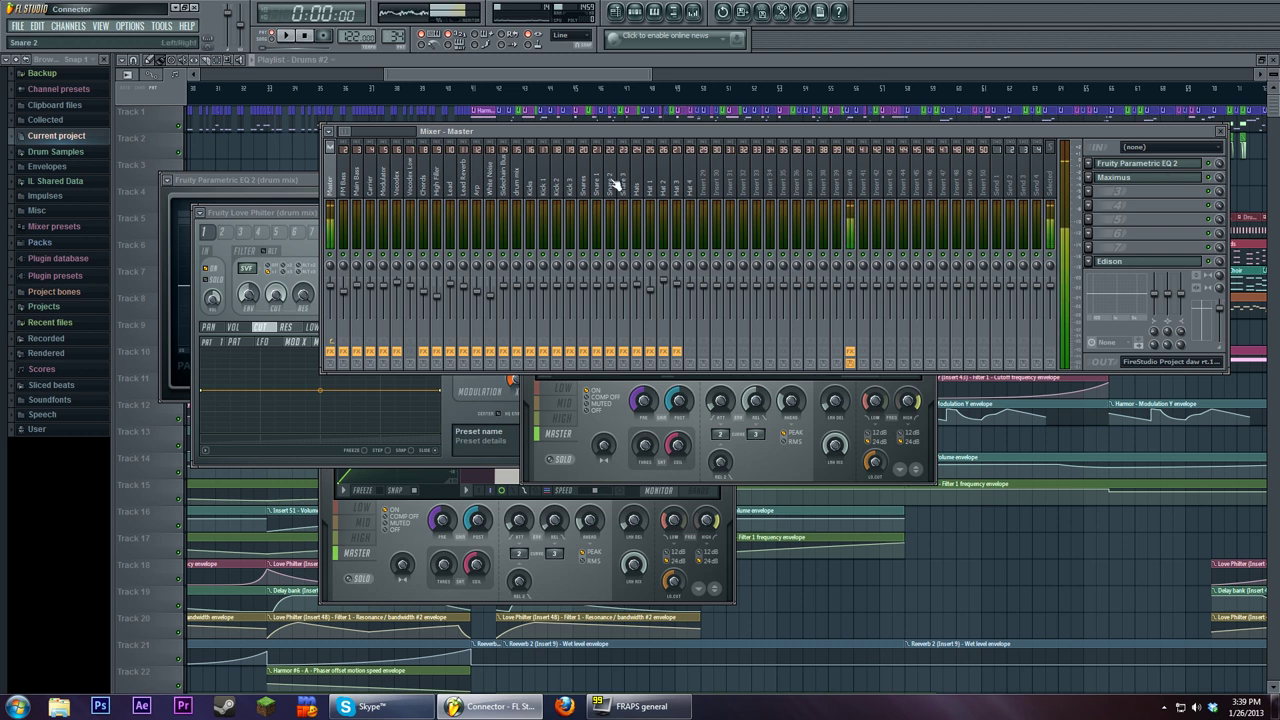
{"action": "left_click", "coordinate": [529, 186]}
{"action": "left_click", "coordinate": [1113, 164]}
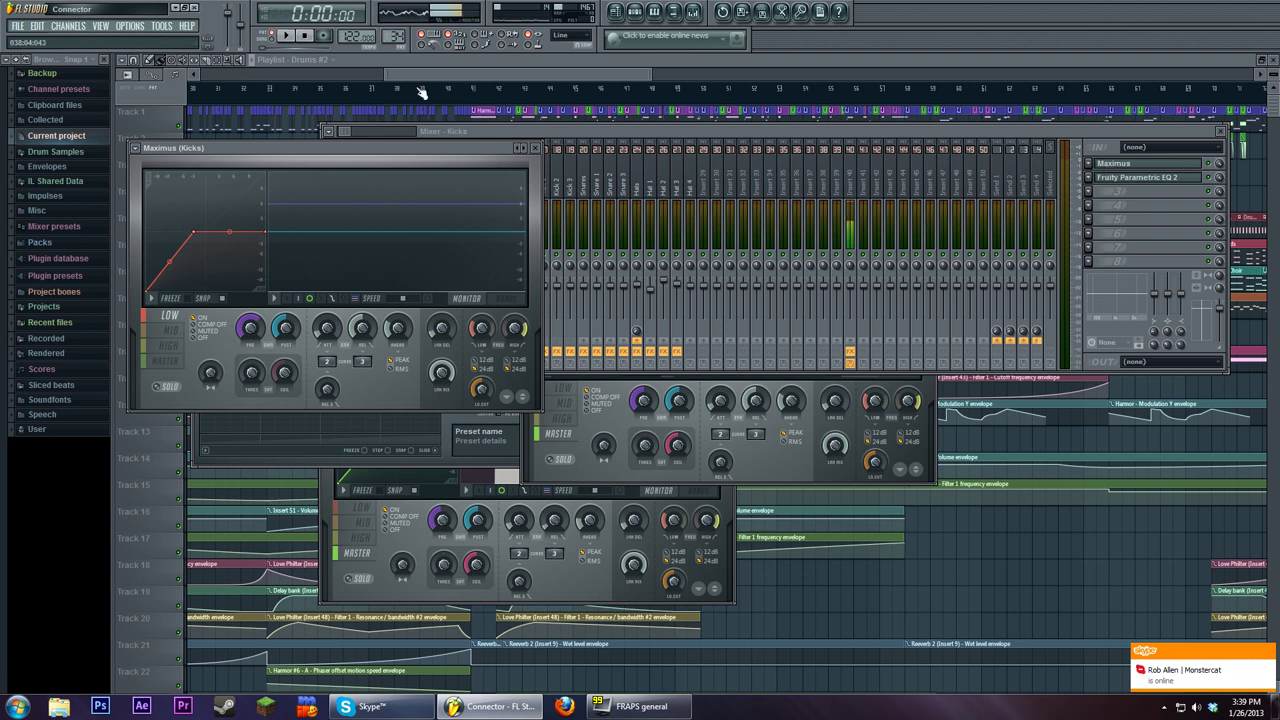
Play short excerpts of the song arrangement from about bars 42, 58 and 66, and stop playback
{"action": "left_click", "coordinate": [493, 105]}
{"action": "left_click", "coordinate": [493, 99]}
{"action": "left_click", "coordinate": [286, 36]}
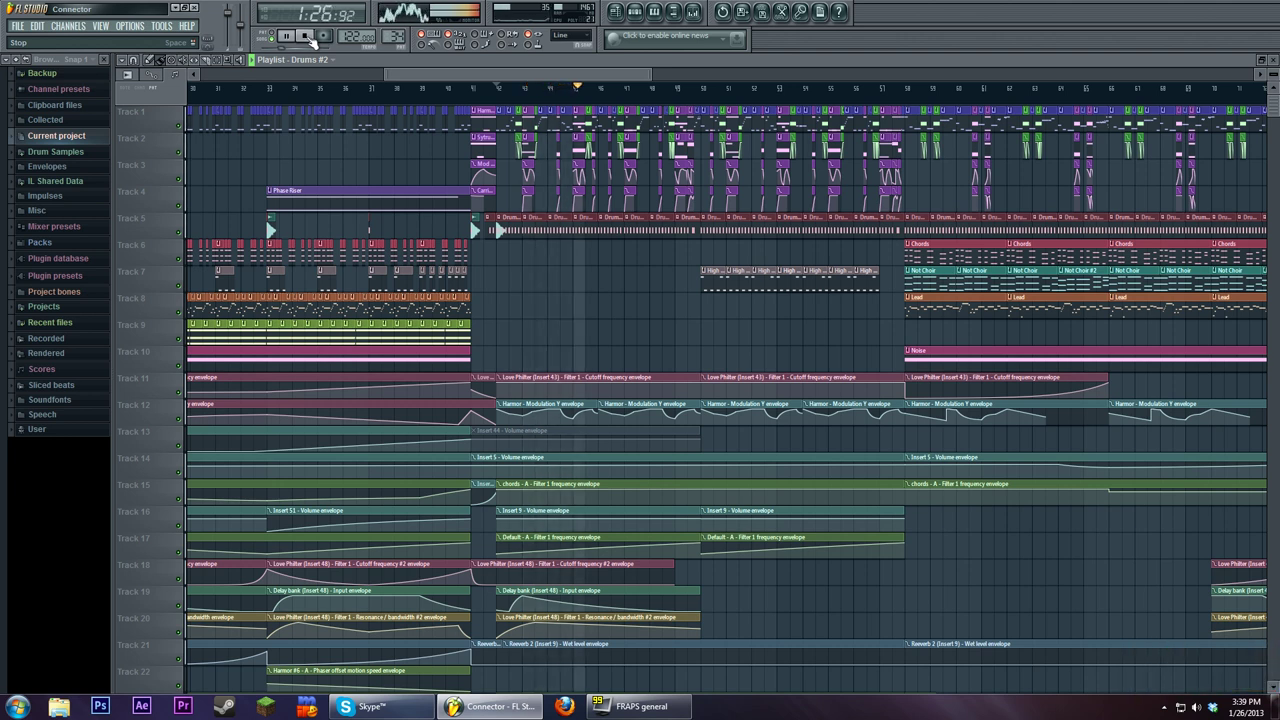
{"action": "left_click", "coordinate": [909, 88]}
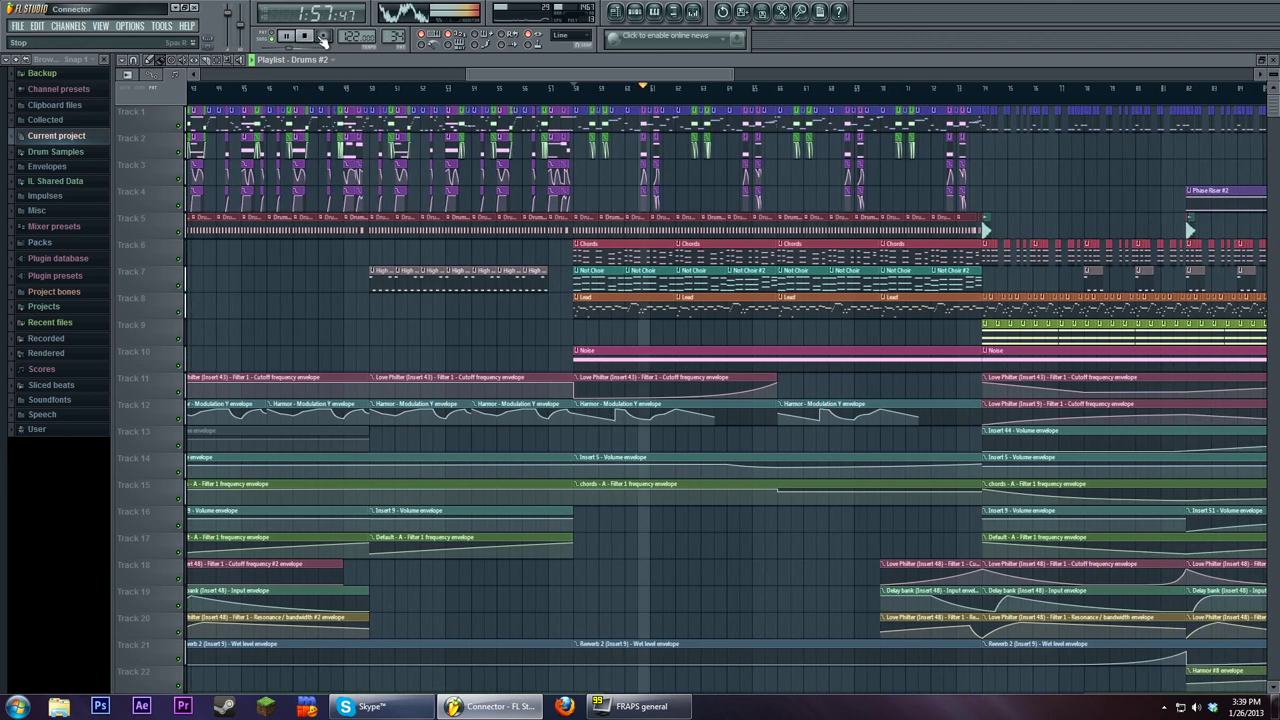
{"action": "left_click", "coordinate": [783, 88]}
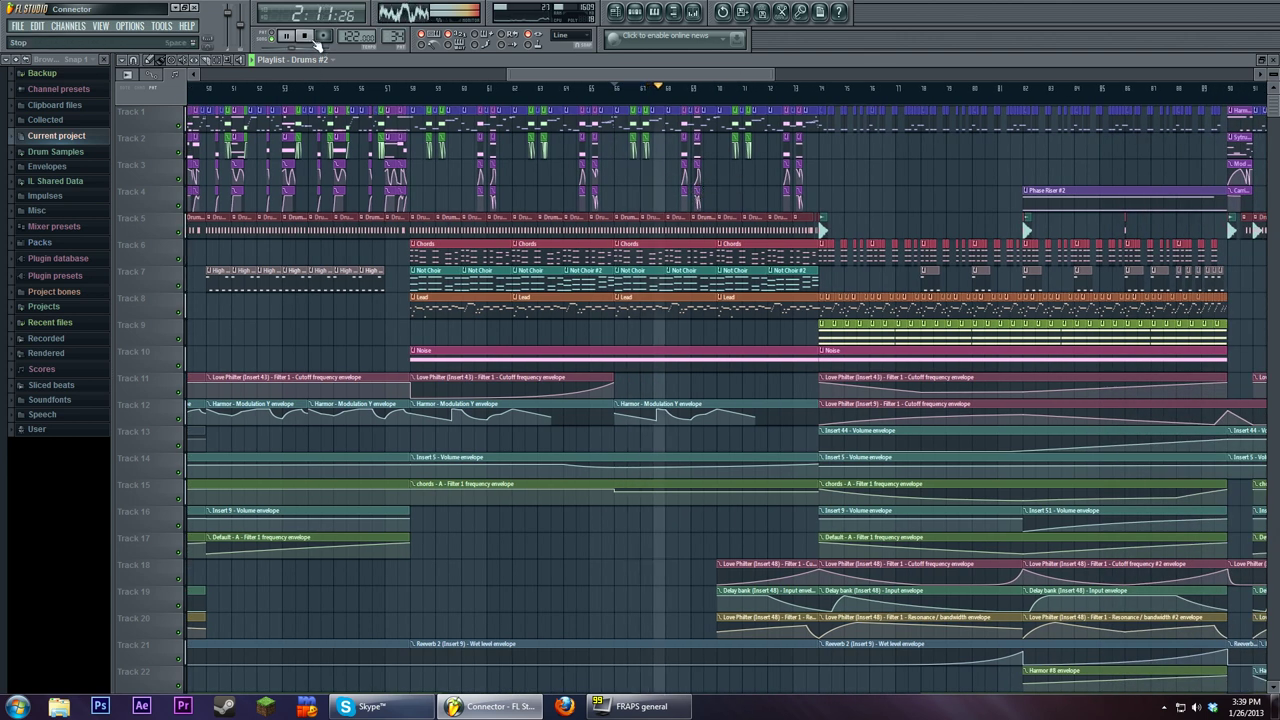
{"action": "left_click", "coordinate": [306, 37]}
{"action": "left_click", "coordinate": [306, 37]}
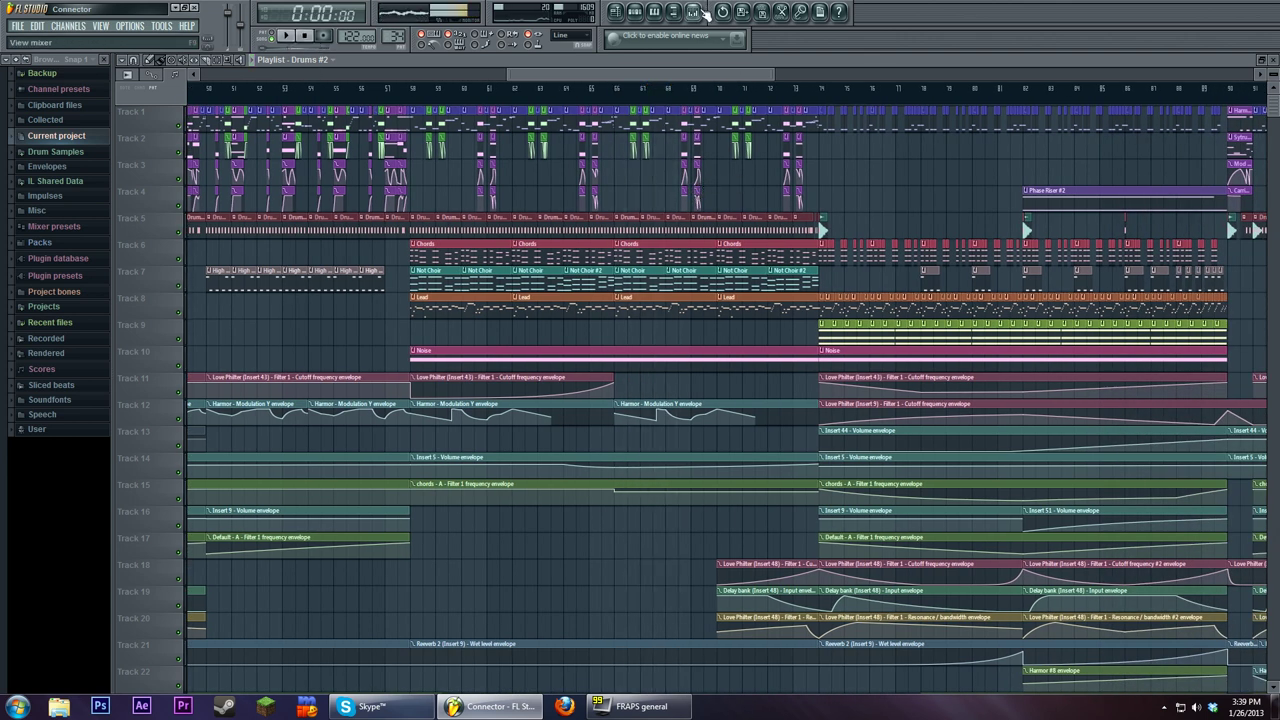
Reopen the mixer and open Fruity Limiter on the Sidechain Bus to examine its settings
{"action": "left_click", "coordinate": [693, 11]}
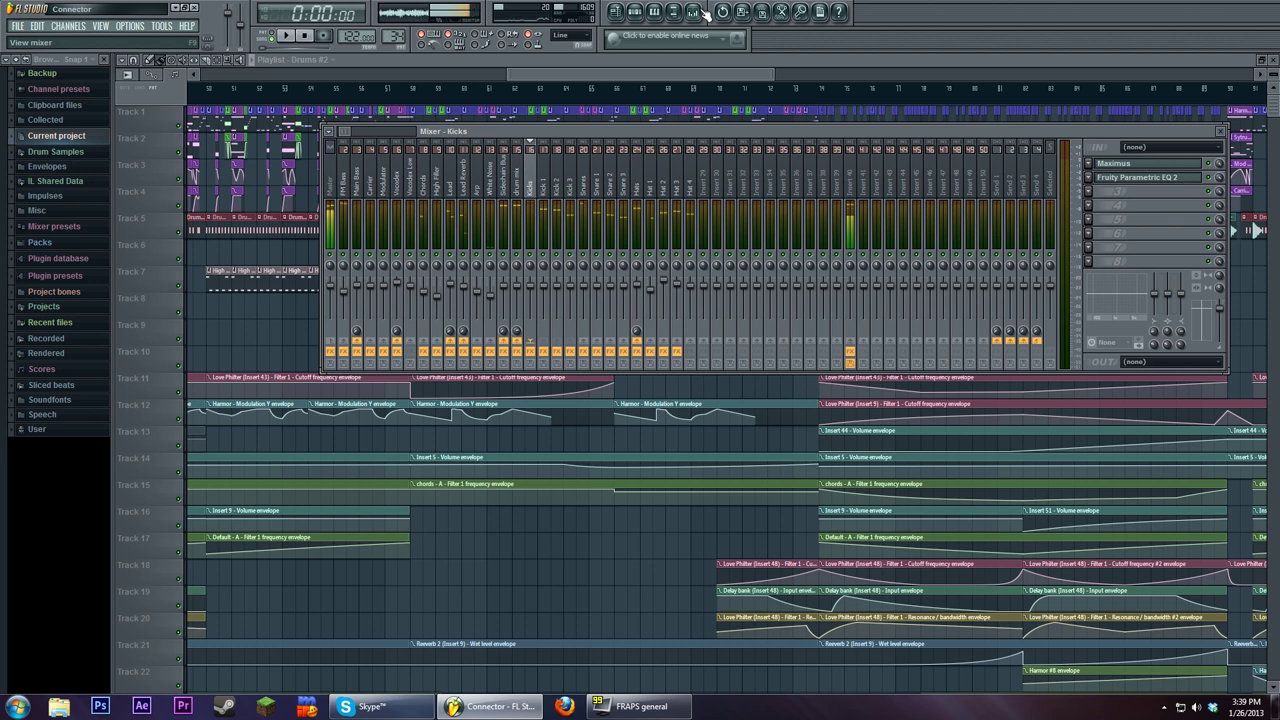
{"action": "left_click", "coordinate": [507, 192]}
{"action": "left_click", "coordinate": [1126, 261]}
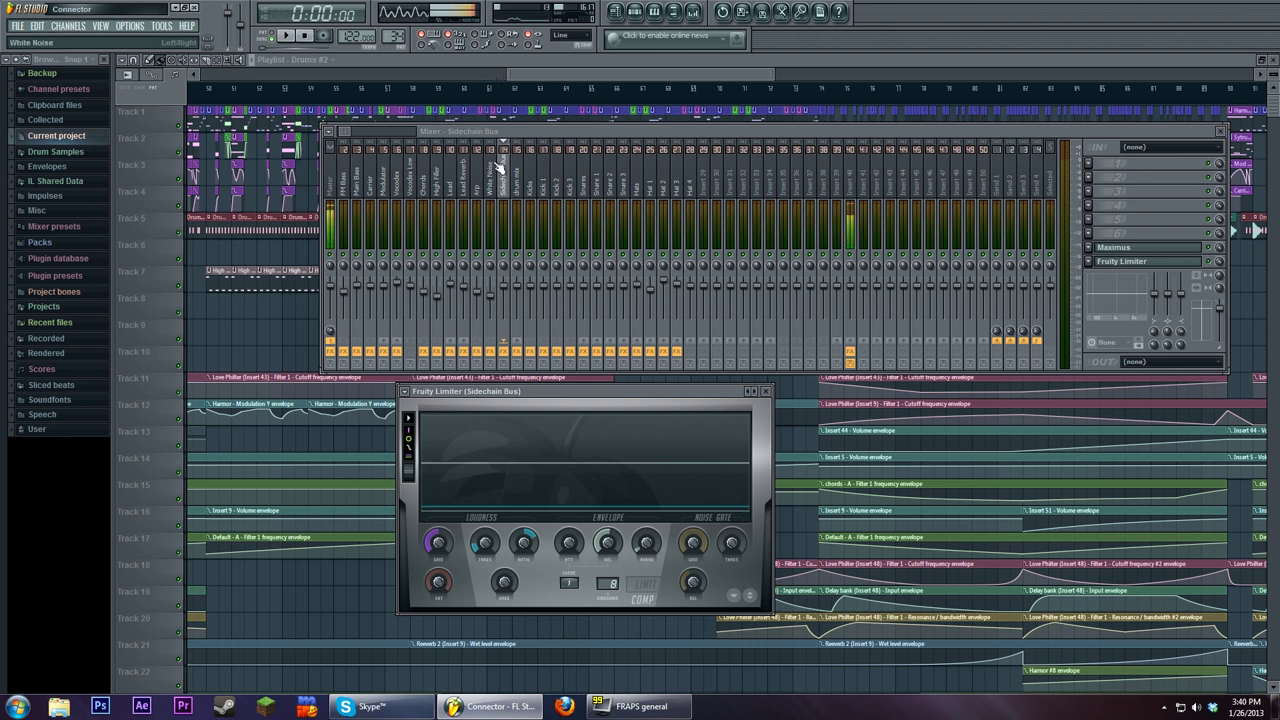
Open Fruity Parametric EQ 2 on the Kicks track and play the drum pattern briefly to examine its spectrum
{"action": "left_click", "coordinate": [533, 180]}
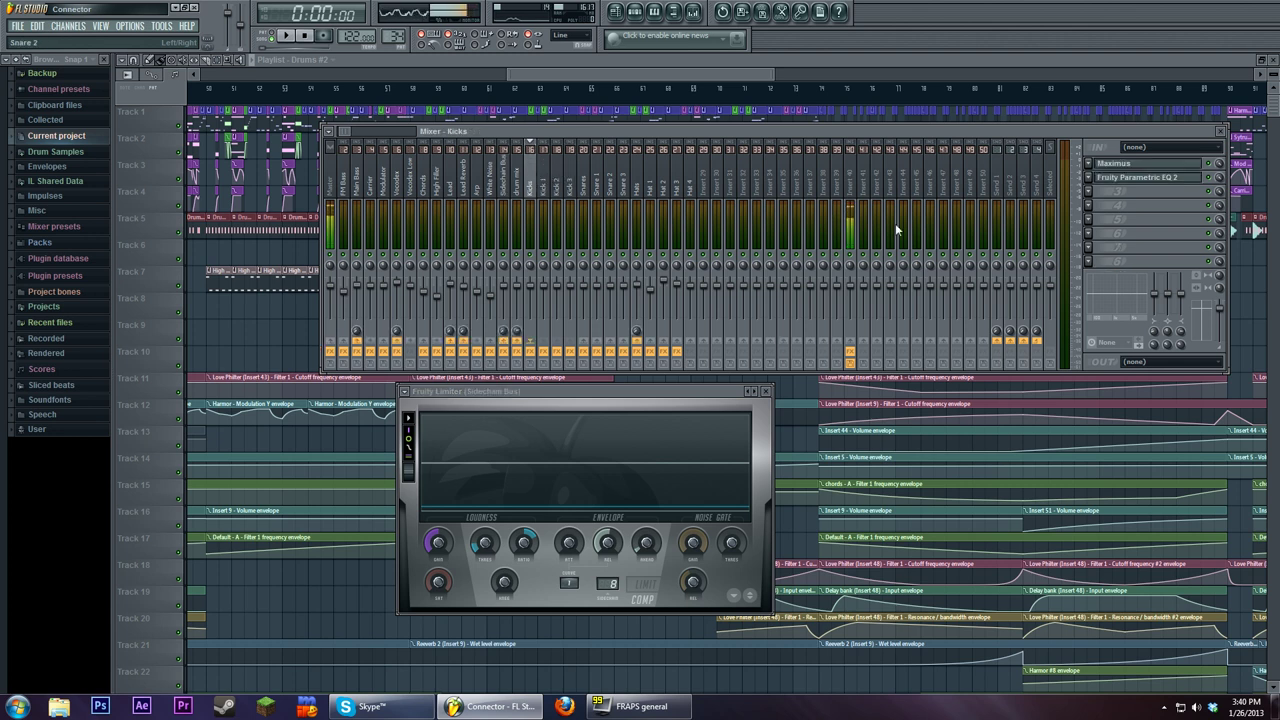
{"action": "left_click", "coordinate": [1130, 177]}
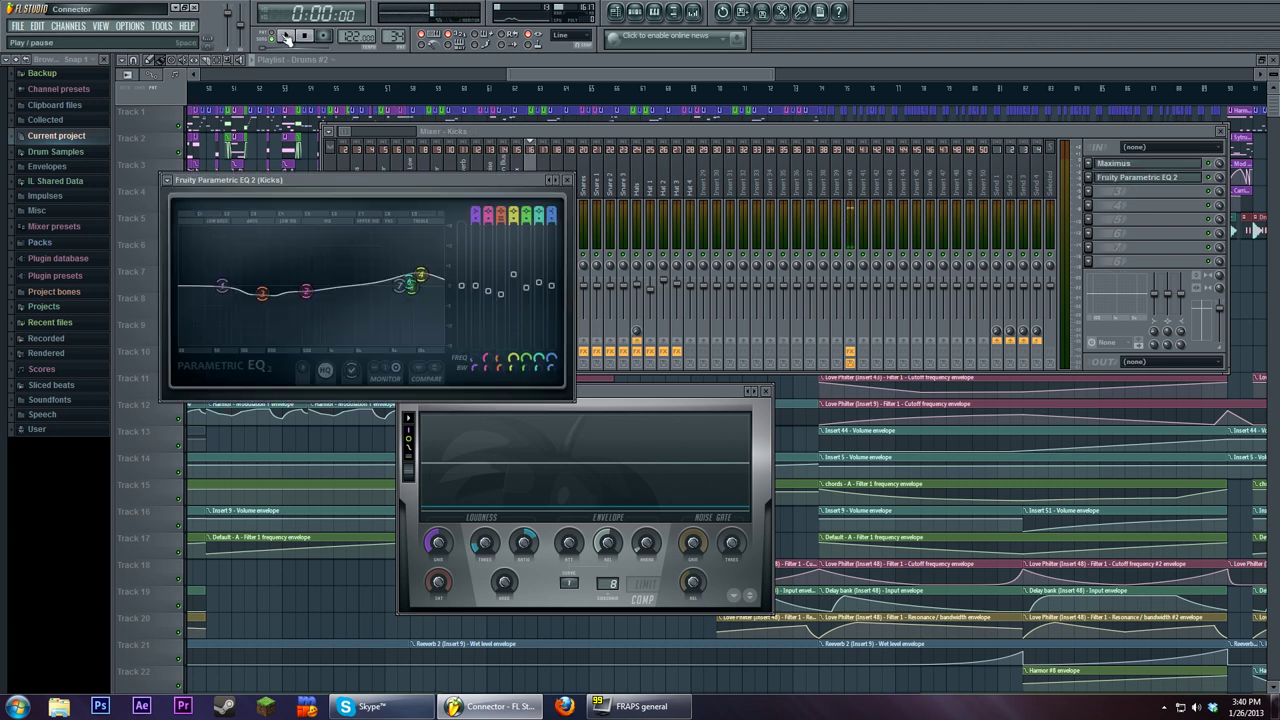
{"action": "left_click", "coordinate": [285, 36]}
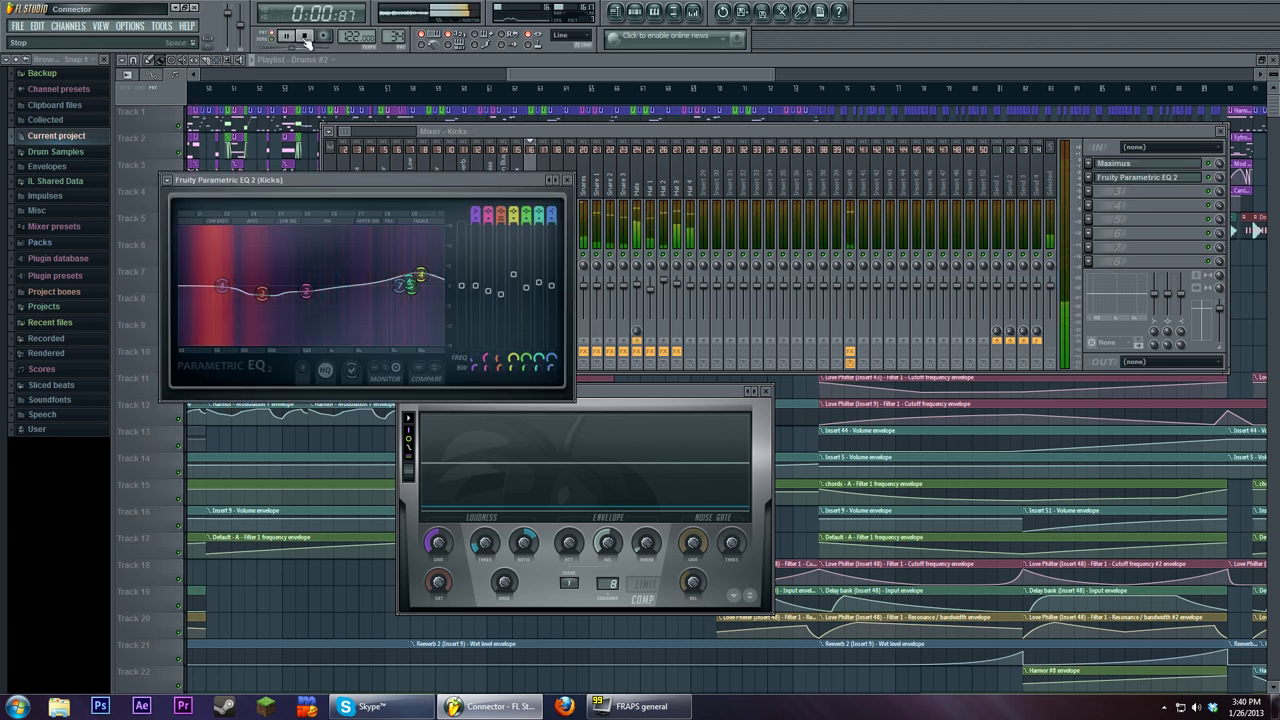
{"action": "left_click", "coordinate": [307, 36]}
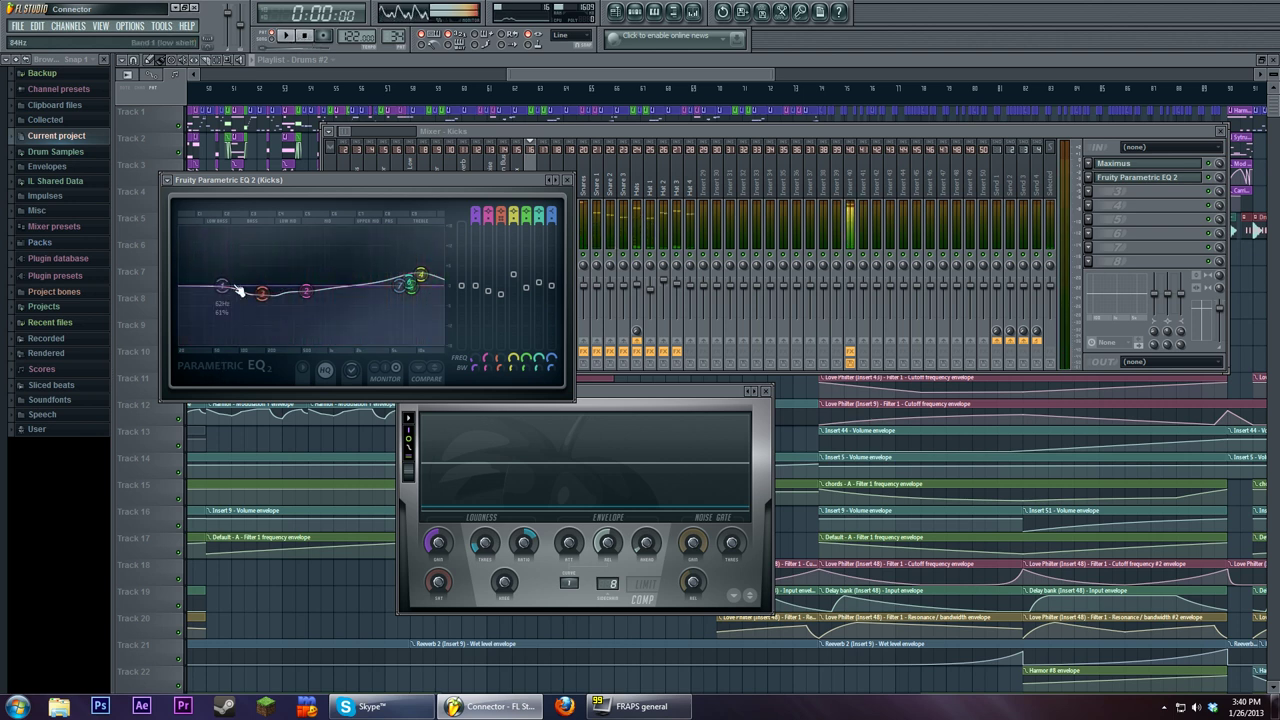
Examine the Fruity Parametric EQ 2 curve on the Main Bass track, and bring the mixer back to the front
{"action": "left_click", "coordinate": [587, 130]}
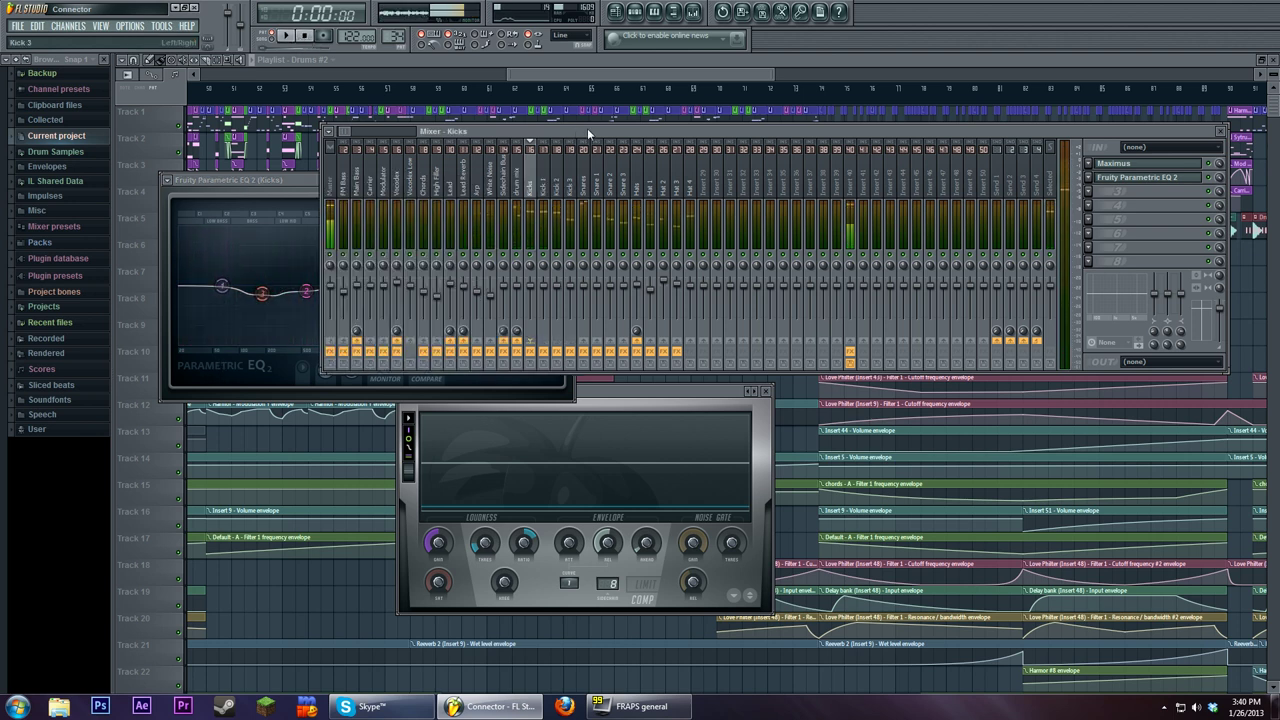
{"action": "left_click", "coordinate": [358, 186]}
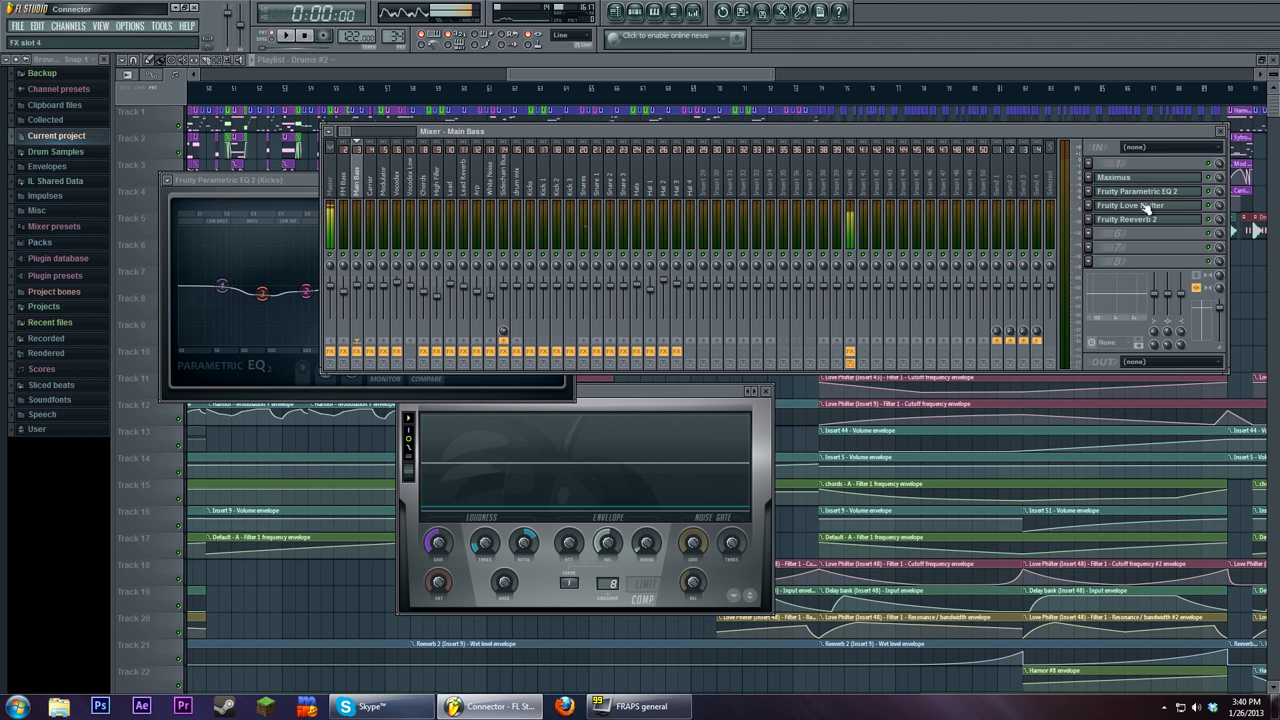
{"action": "left_click", "coordinate": [1146, 192]}
{"action": "left_click_drag", "start_coordinate": [240, 254], "coordinate": [186, 257]}
{"action": "left_click", "coordinate": [583, 134]}
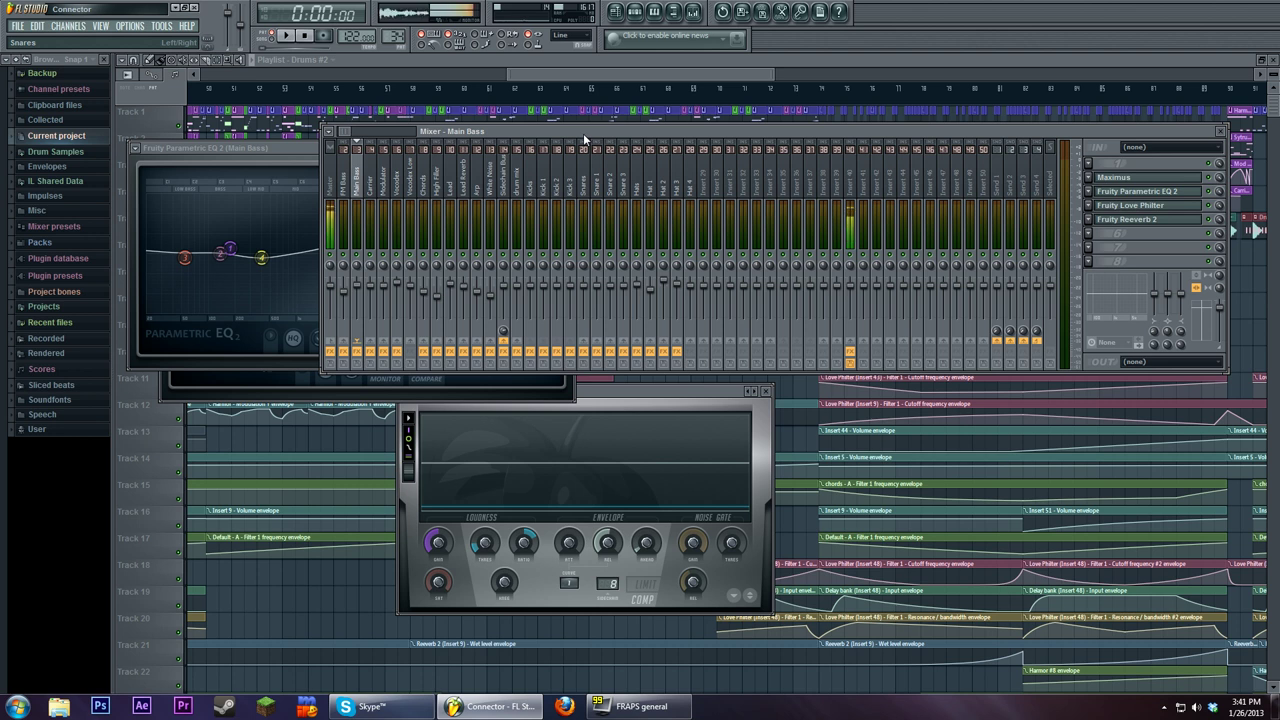
Set the song position to bar 41 and look through the playlist's drum, chord and lead sections across the arrangement
{"action": "left_click_drag", "start_coordinate": [565, 76], "coordinate": [478, 81]}
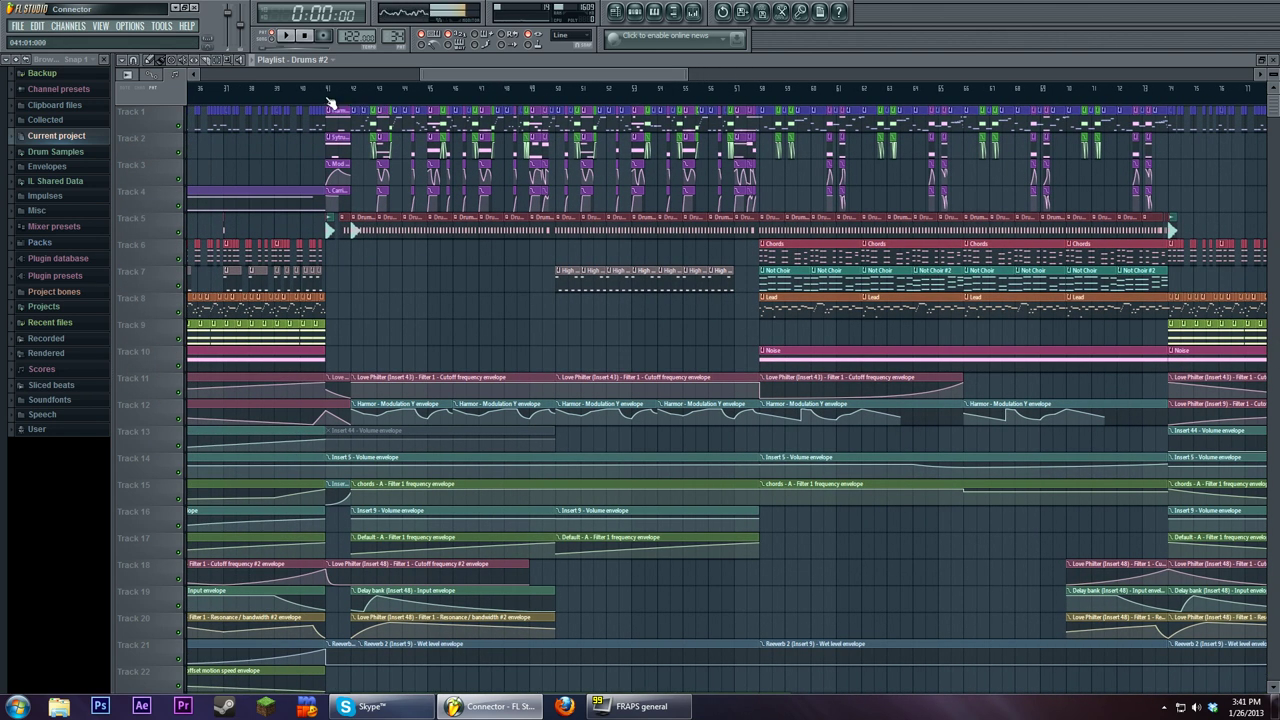
{"action": "left_click", "coordinate": [327, 90]}
{"action": "left_click_drag", "start_coordinate": [411, 294], "coordinate": [420, 328]}
{"action": "left_click_drag", "start_coordinate": [605, 334], "coordinate": [400, 335]}
{"action": "left_click_drag", "start_coordinate": [628, 333], "coordinate": [325, 331]}
{"action": "left_click_drag", "start_coordinate": [912, 323], "coordinate": [986, 290]}
{"action": "left_click_drag", "start_coordinate": [480, 270], "coordinate": [995, 258]}
{"action": "left_click_drag", "start_coordinate": [507, 250], "coordinate": [838, 262]}
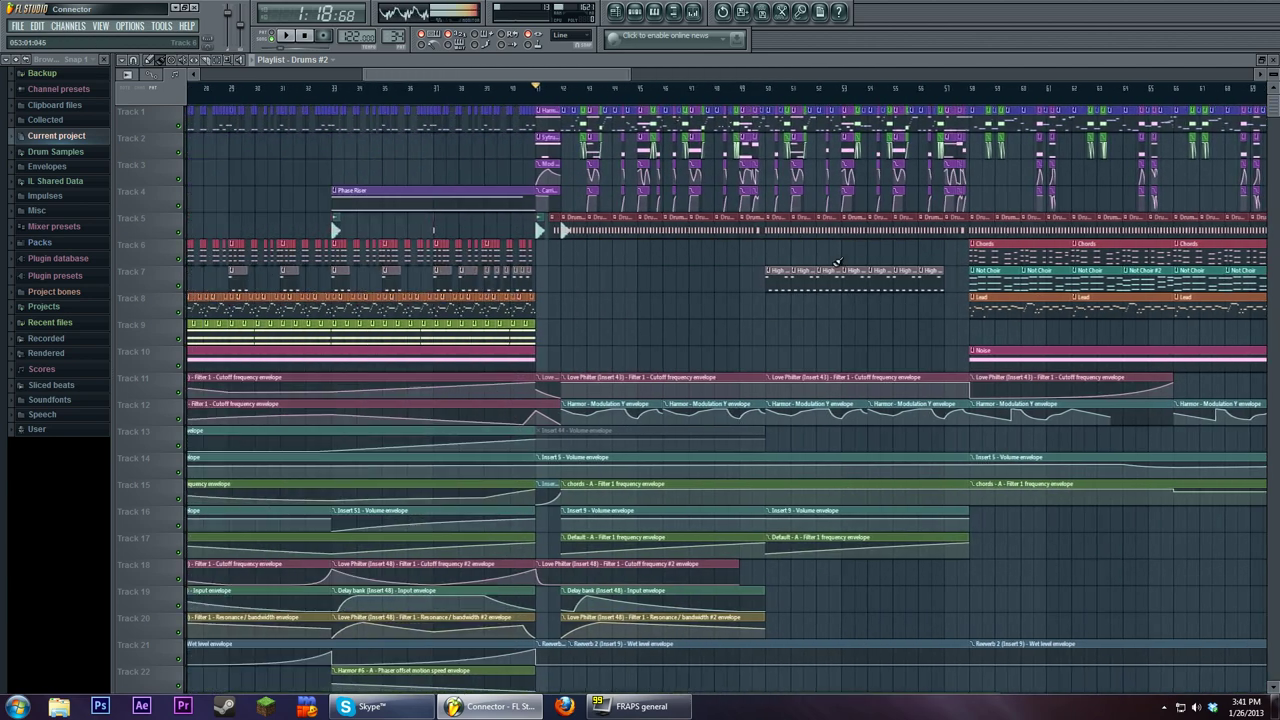
{"action": "left_click_drag", "start_coordinate": [681, 270], "coordinate": [620, 306]}
{"action": "left_click_drag", "start_coordinate": [766, 308], "coordinate": [400, 315]}
{"action": "left_click_drag", "start_coordinate": [843, 319], "coordinate": [506, 322]}
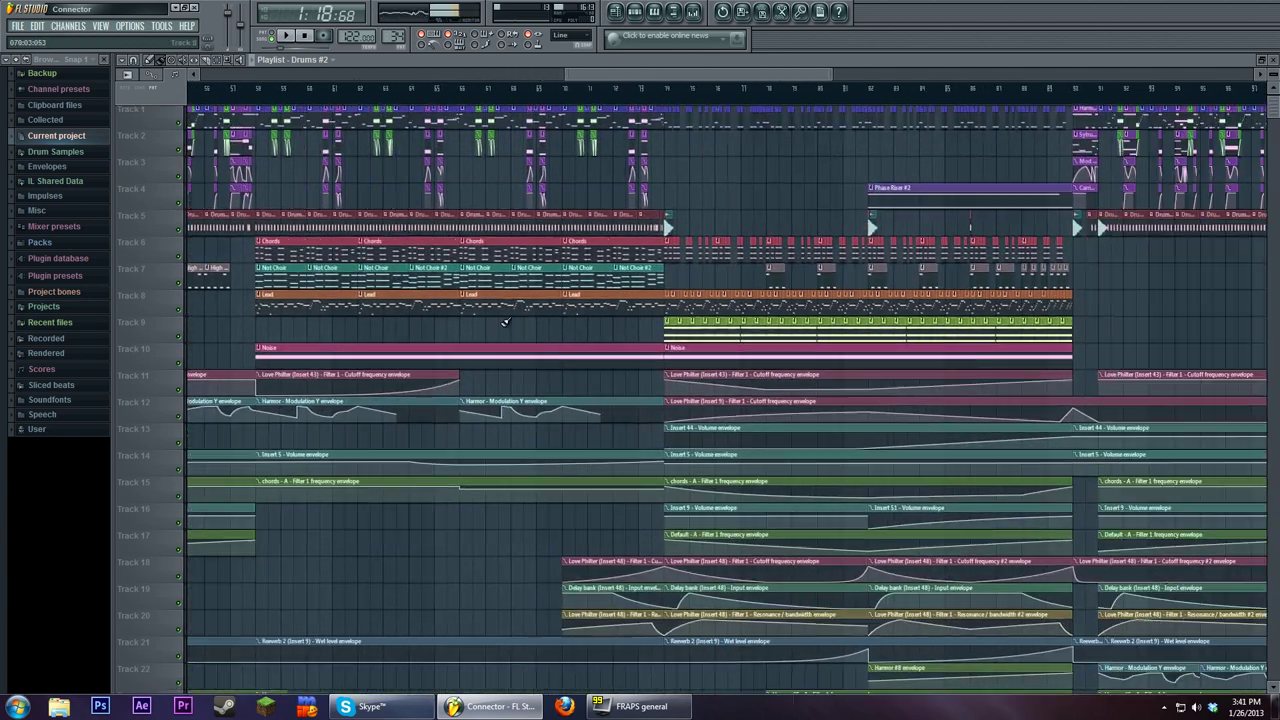
{"action": "left_click_drag", "start_coordinate": [776, 318], "coordinate": [318, 312]}
{"action": "left_click_drag", "start_coordinate": [830, 314], "coordinate": [589, 338]}
{"action": "left_click_drag", "start_coordinate": [454, 391], "coordinate": [880, 402]}
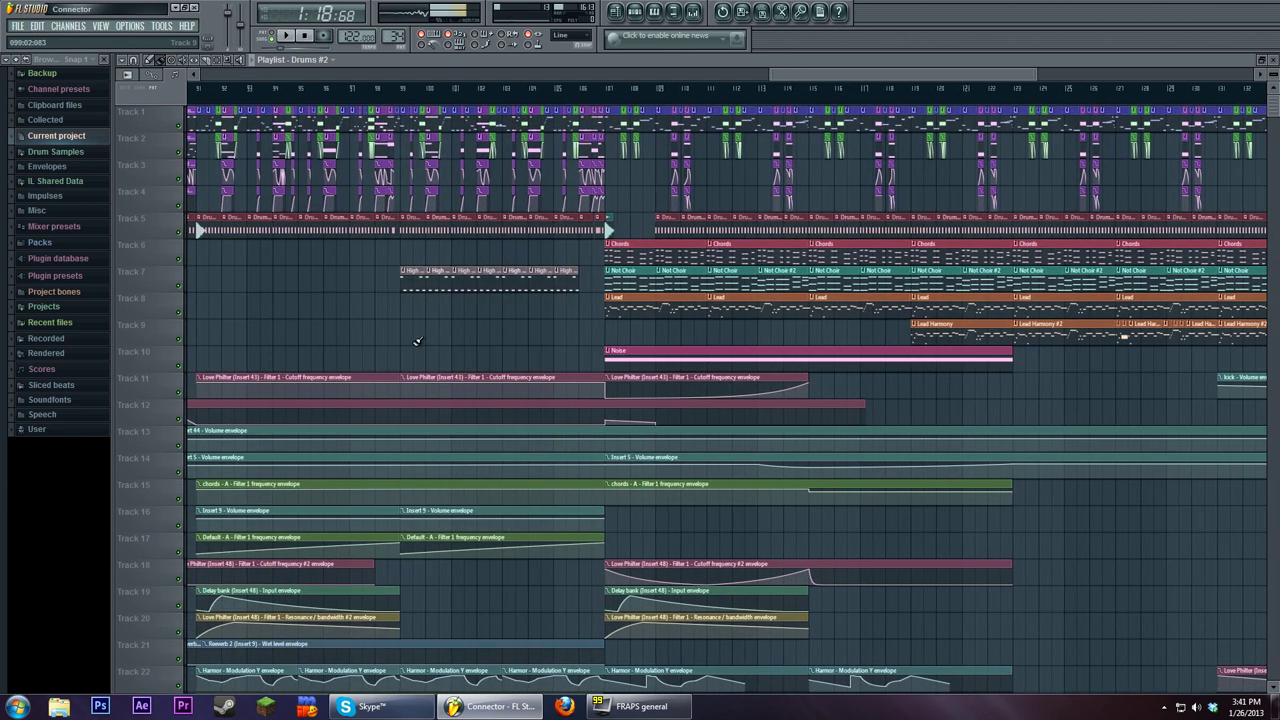
{"action": "left_click_drag", "start_coordinate": [417, 341], "coordinate": [905, 336]}
{"action": "left_click_drag", "start_coordinate": [741, 305], "coordinate": [1010, 270]}
{"action": "left_click_drag", "start_coordinate": [744, 225], "coordinate": [1111, 216]}
Play the arrangement briefly from bar 58 with the mixer open to examine the track levels
{"action": "left_click", "coordinate": [503, 95]}
{"action": "left_click", "coordinate": [689, 14]}
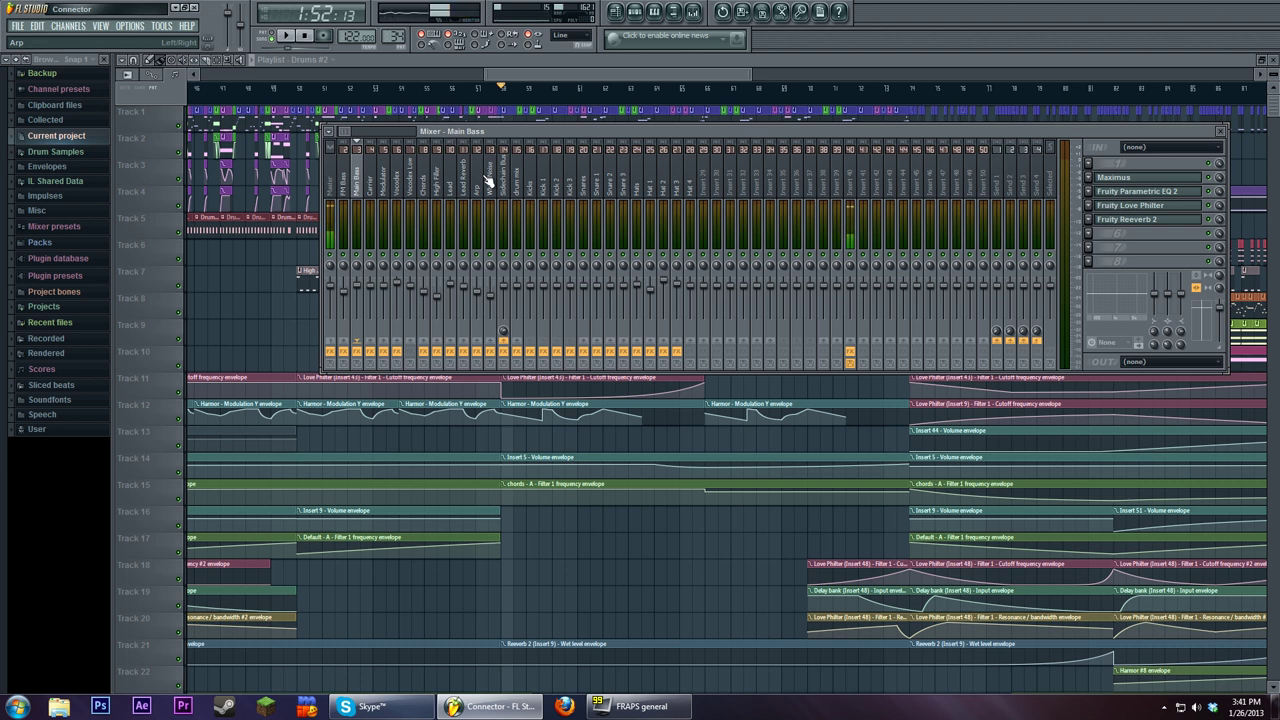
{"action": "left_click", "coordinate": [286, 35]}
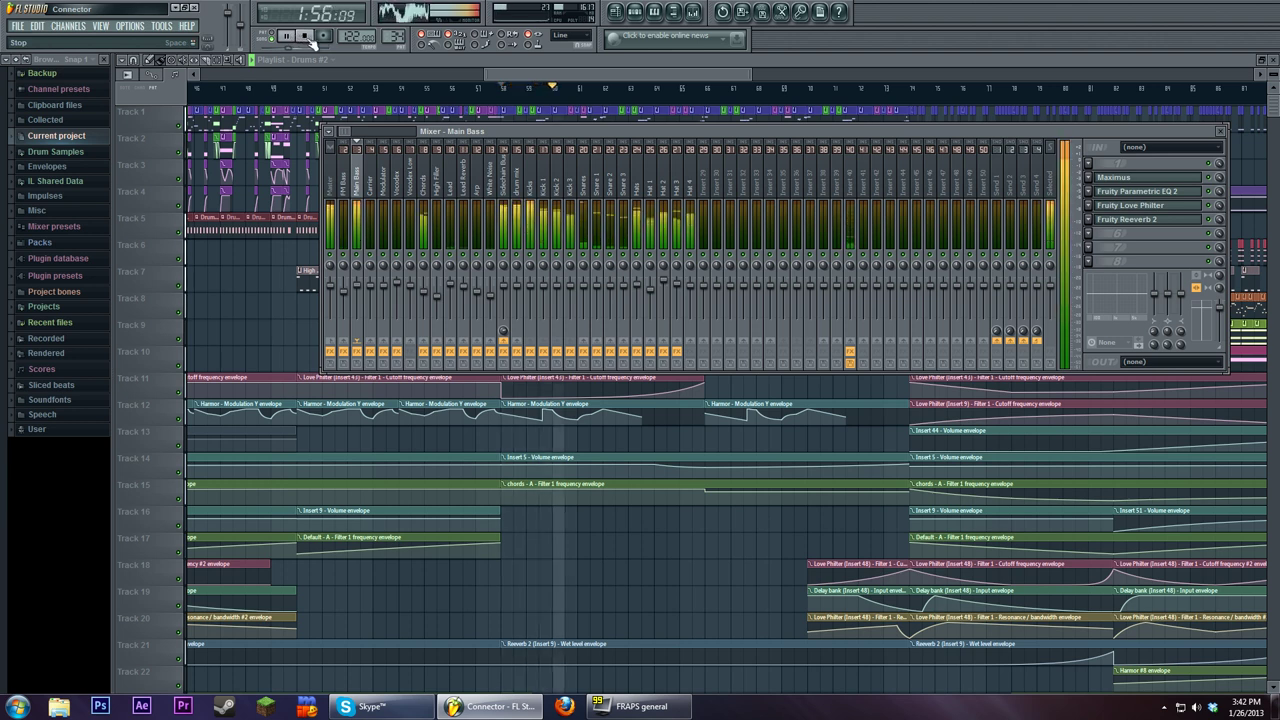
{"action": "left_click", "coordinate": [305, 36]}
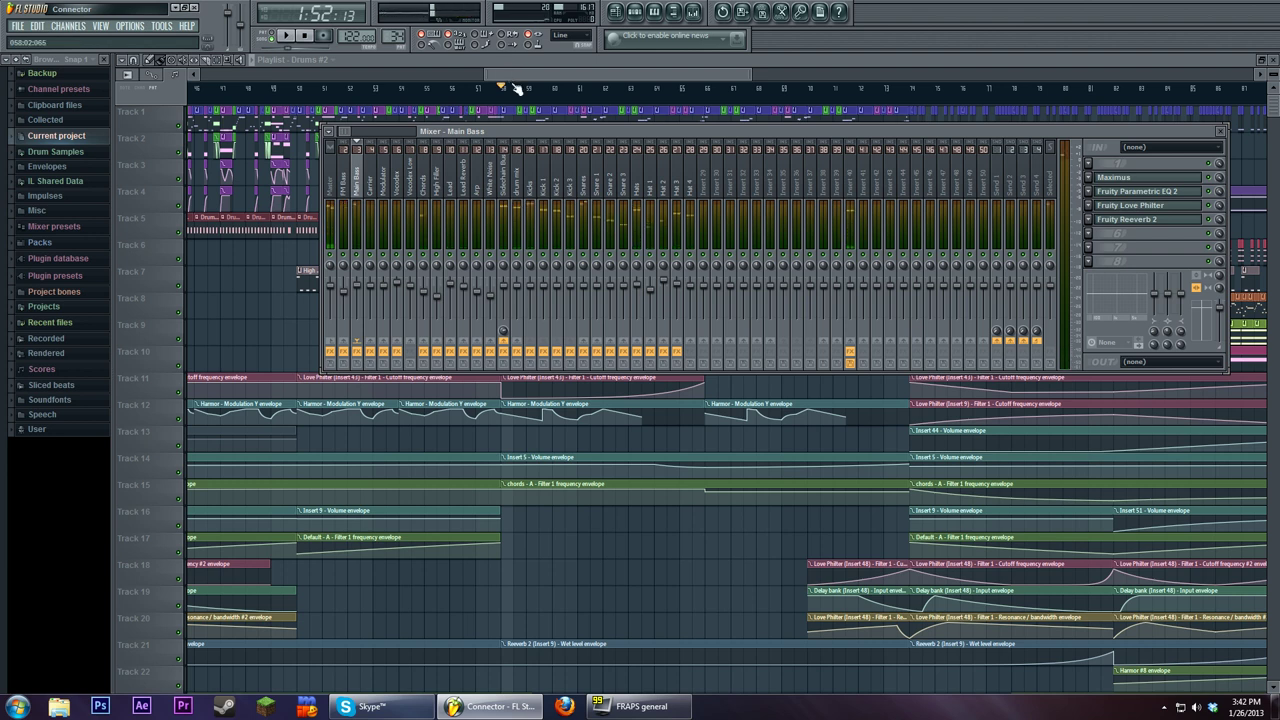
Hide the mixer, look over the arrangement from the song's start, and set the song position to about bar 42
{"action": "key", "text": "F9"}
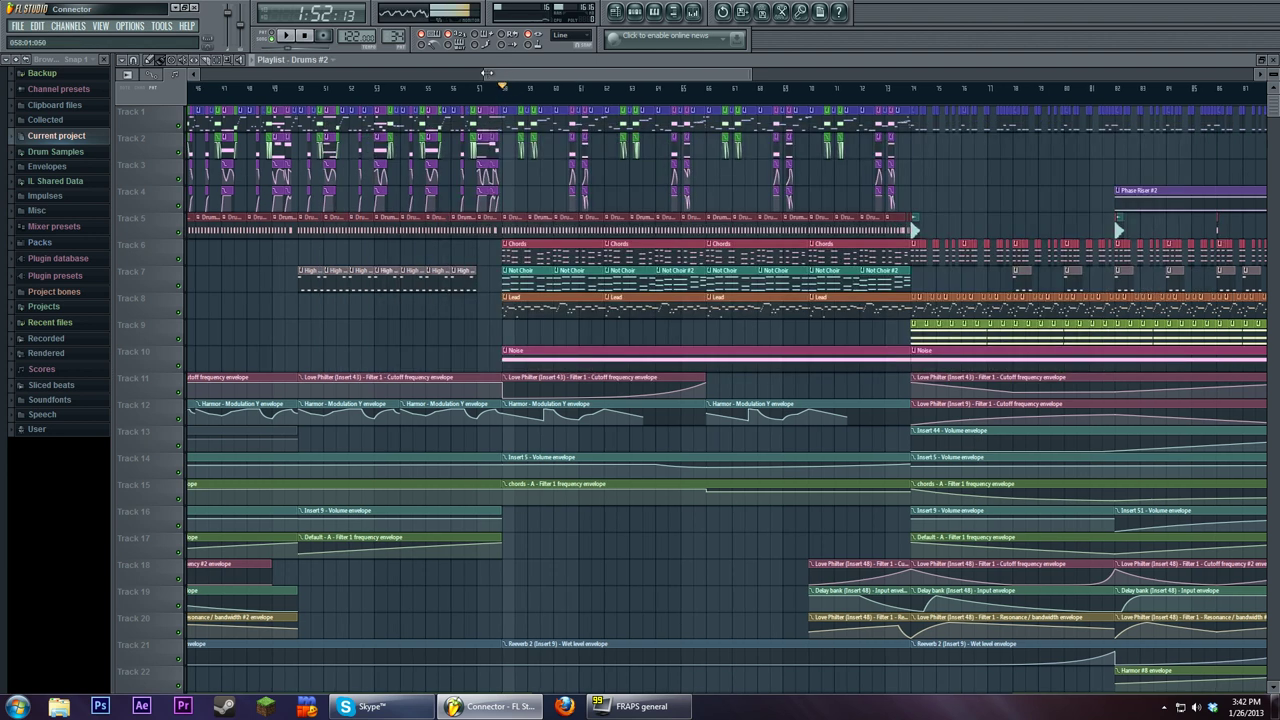
{"action": "left_click_drag", "start_coordinate": [486, 75], "coordinate": [354, 75]}
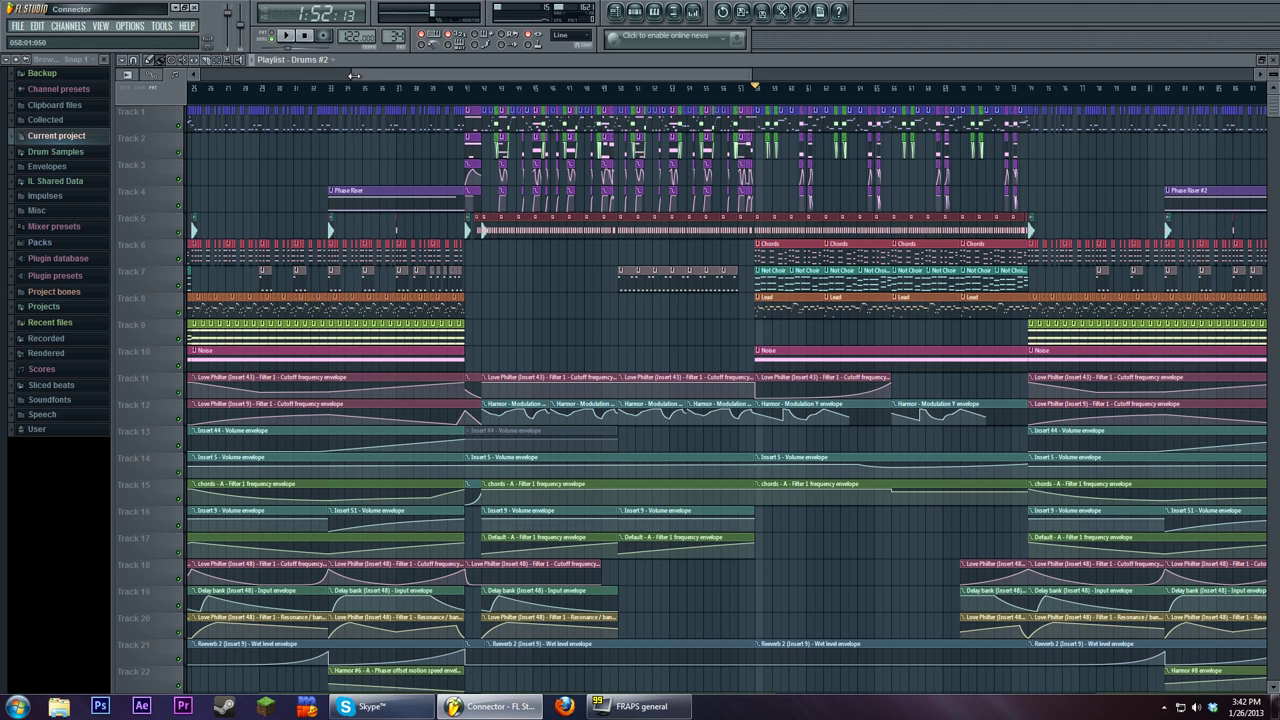
{"action": "left_click_drag", "start_coordinate": [354, 75], "coordinate": [195, 75]}
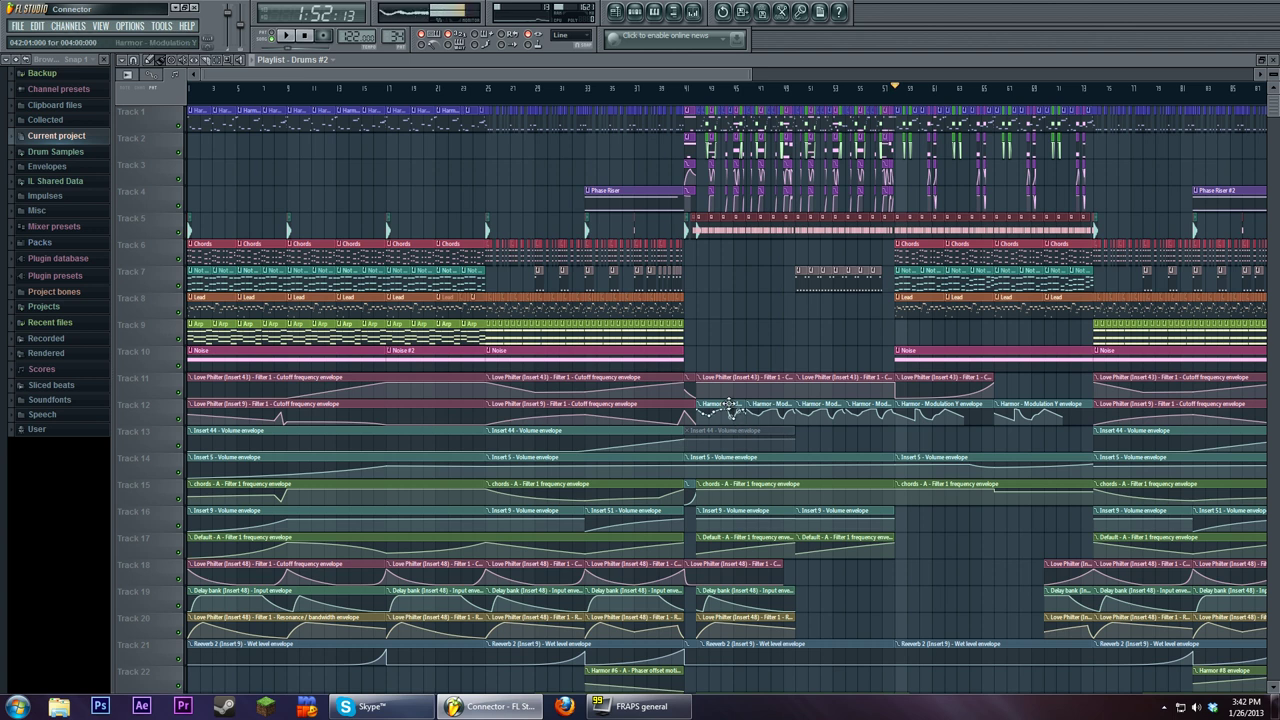
{"action": "left_click", "coordinate": [700, 90]}
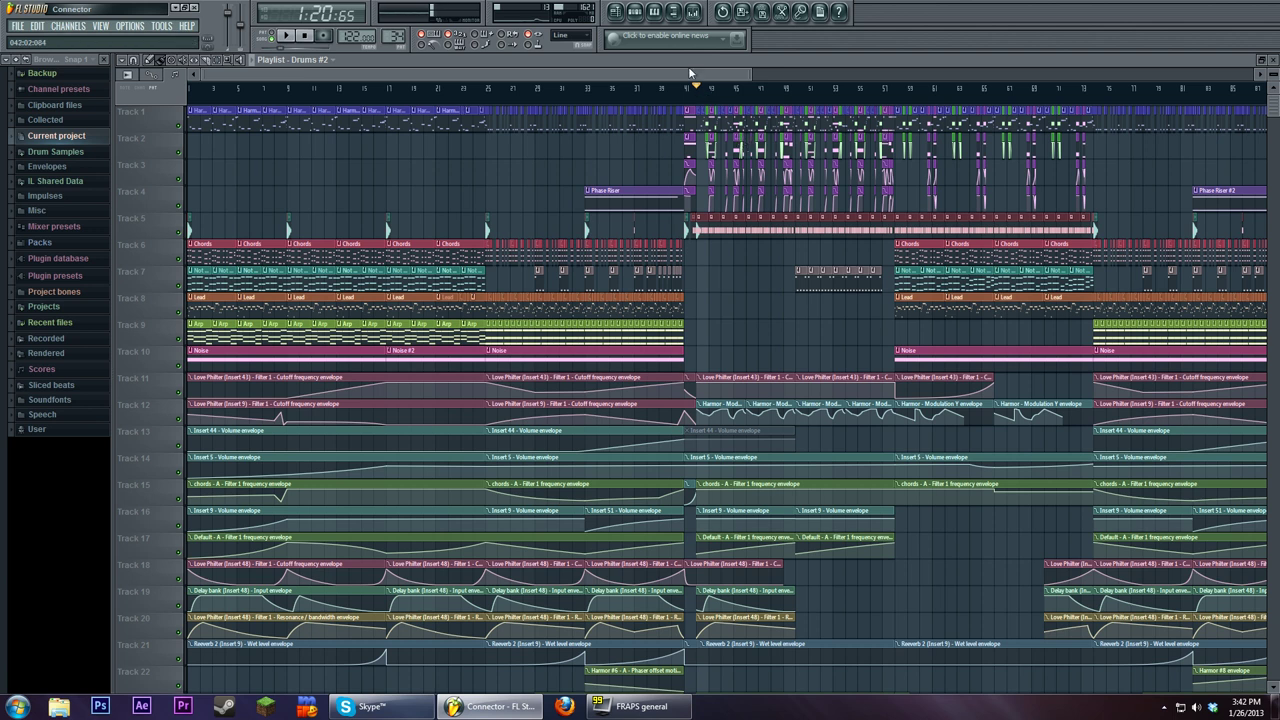
Open the Connector Main Bass channel's Harmor and examine the Modulation Y mapping of its prism amount
{"action": "left_click", "coordinate": [635, 11]}
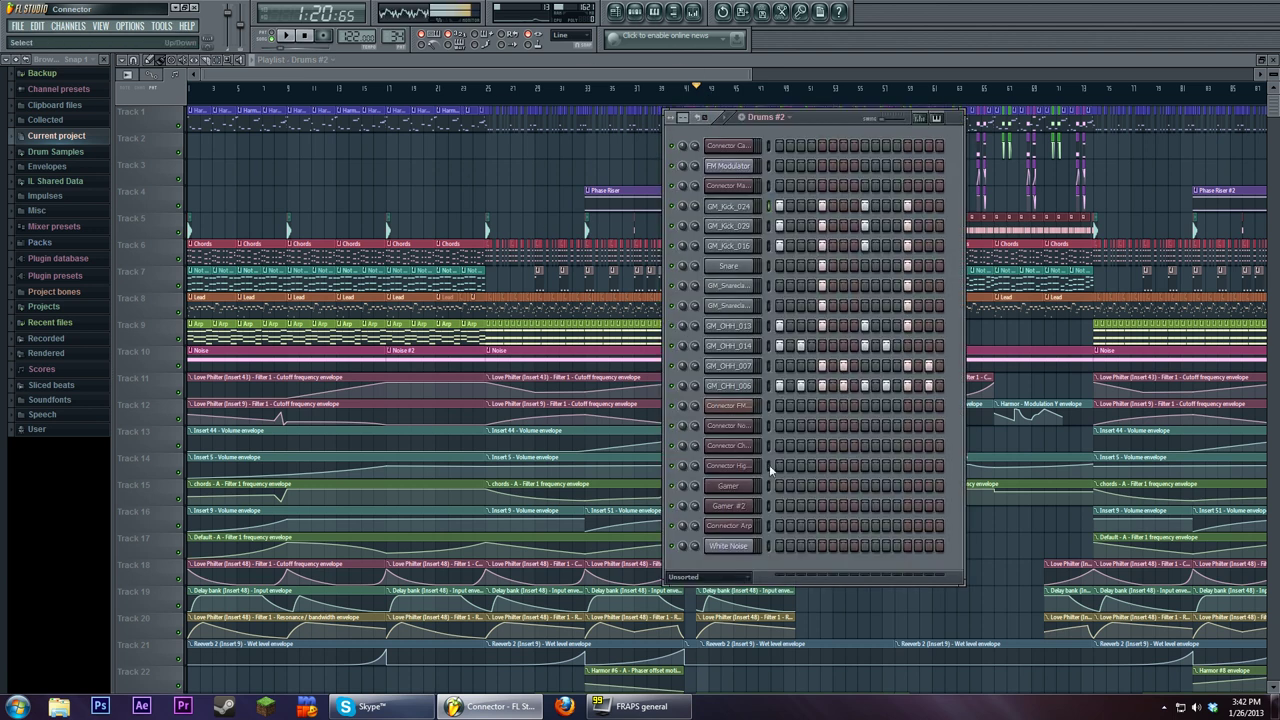
{"action": "left_click", "coordinate": [735, 188]}
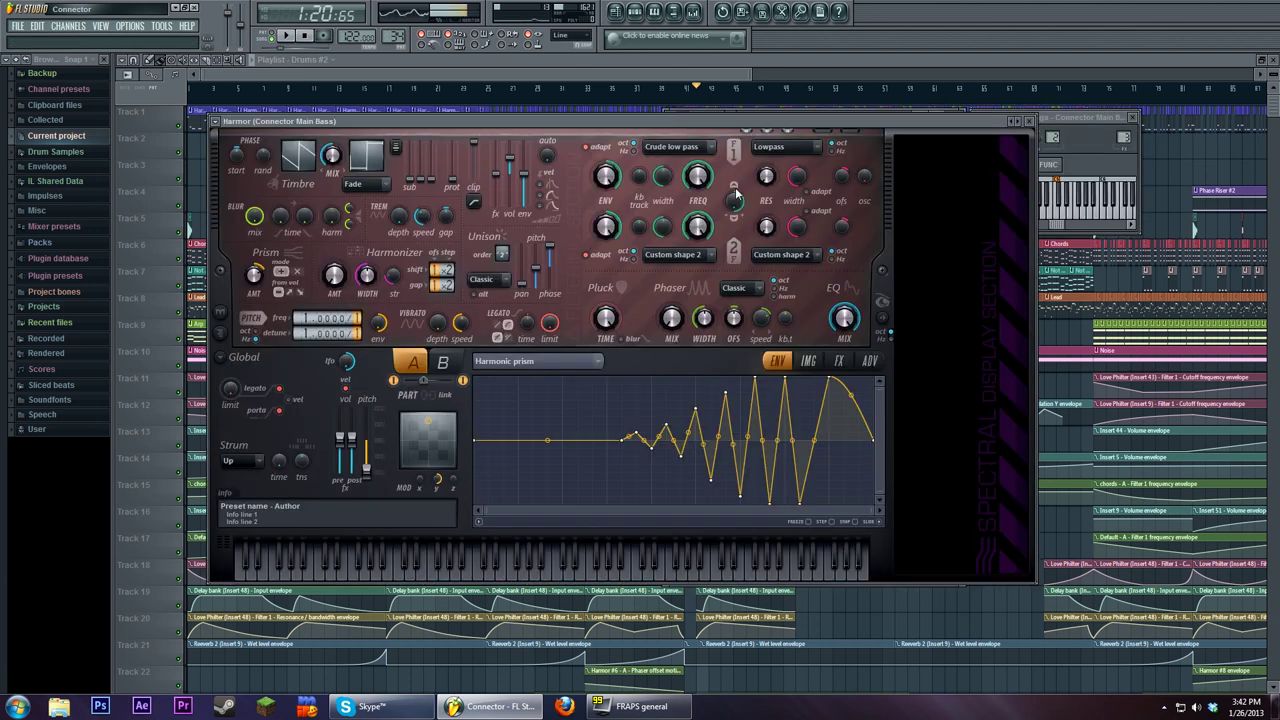
{"action": "right_click", "coordinate": [256, 273]}
{"action": "left_click", "coordinate": [300, 302]}
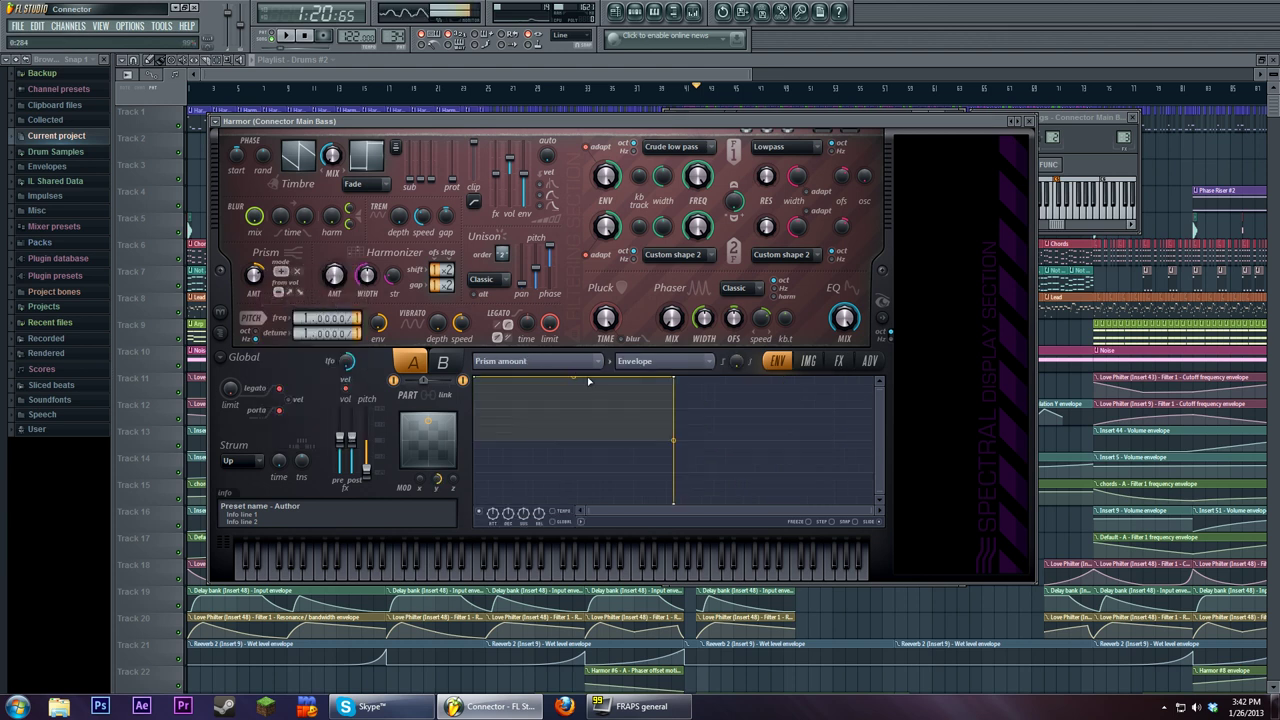
{"action": "left_click", "coordinate": [646, 362]}
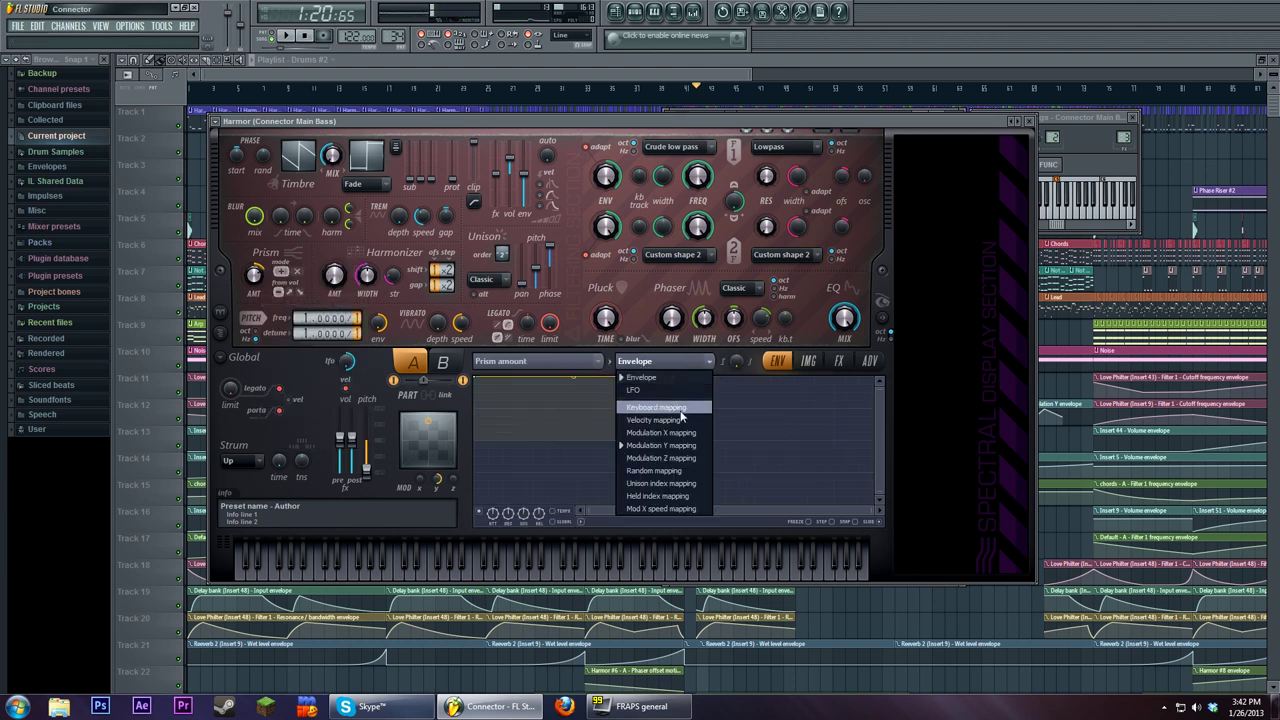
{"action": "left_click", "coordinate": [695, 446]}
{"action": "scroll", "coordinate": [697, 419], "scroll_direction": "up", "scroll_amount": 2}
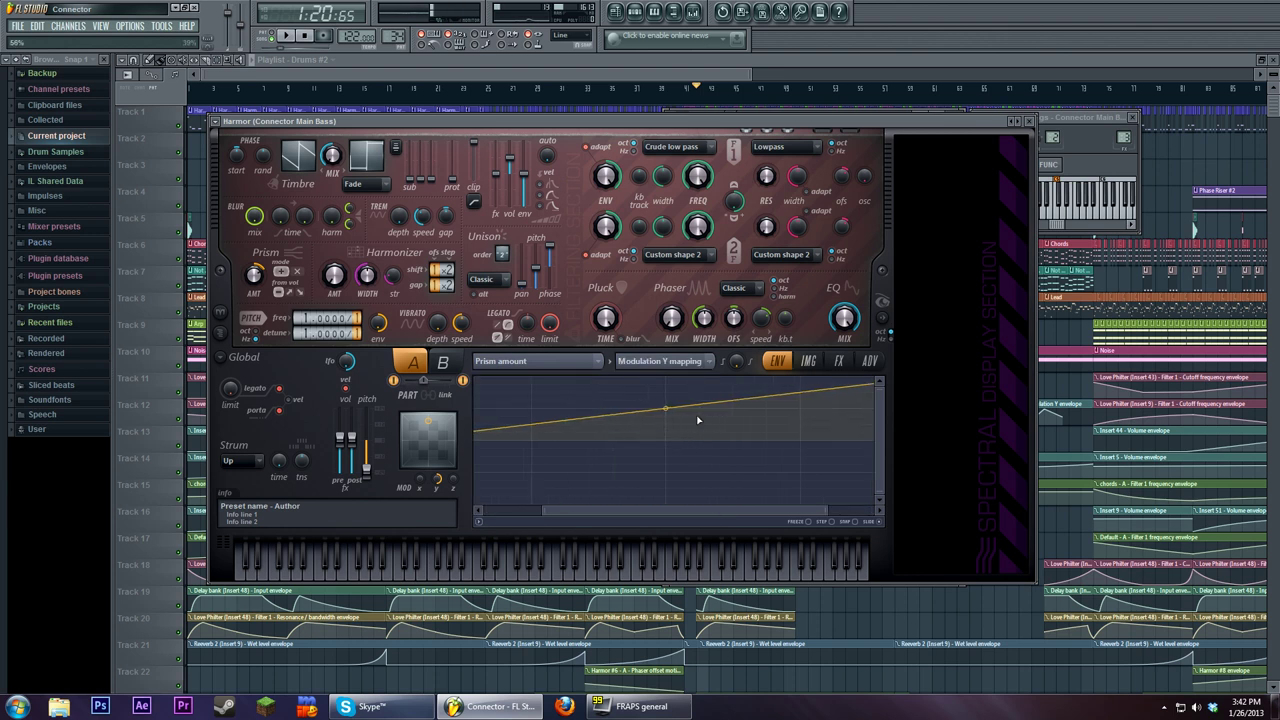
{"action": "scroll", "coordinate": [699, 421], "scroll_direction": "down", "scroll_amount": 2}
Return to the playlist and select the Harmor - Modulation Y envelope clip on Track 12 in the section after bar 42
{"action": "left_click", "coordinate": [738, 79]}
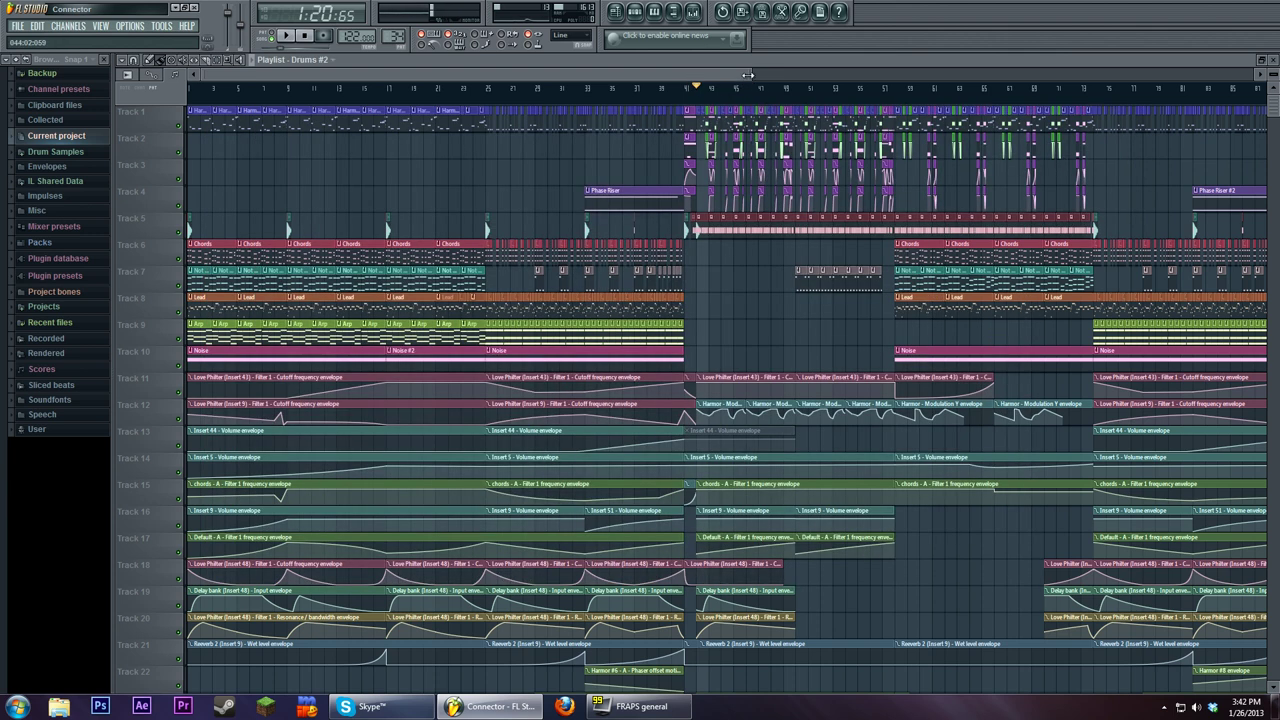
{"action": "left_click_drag", "start_coordinate": [747, 75], "coordinate": [1065, 75]}
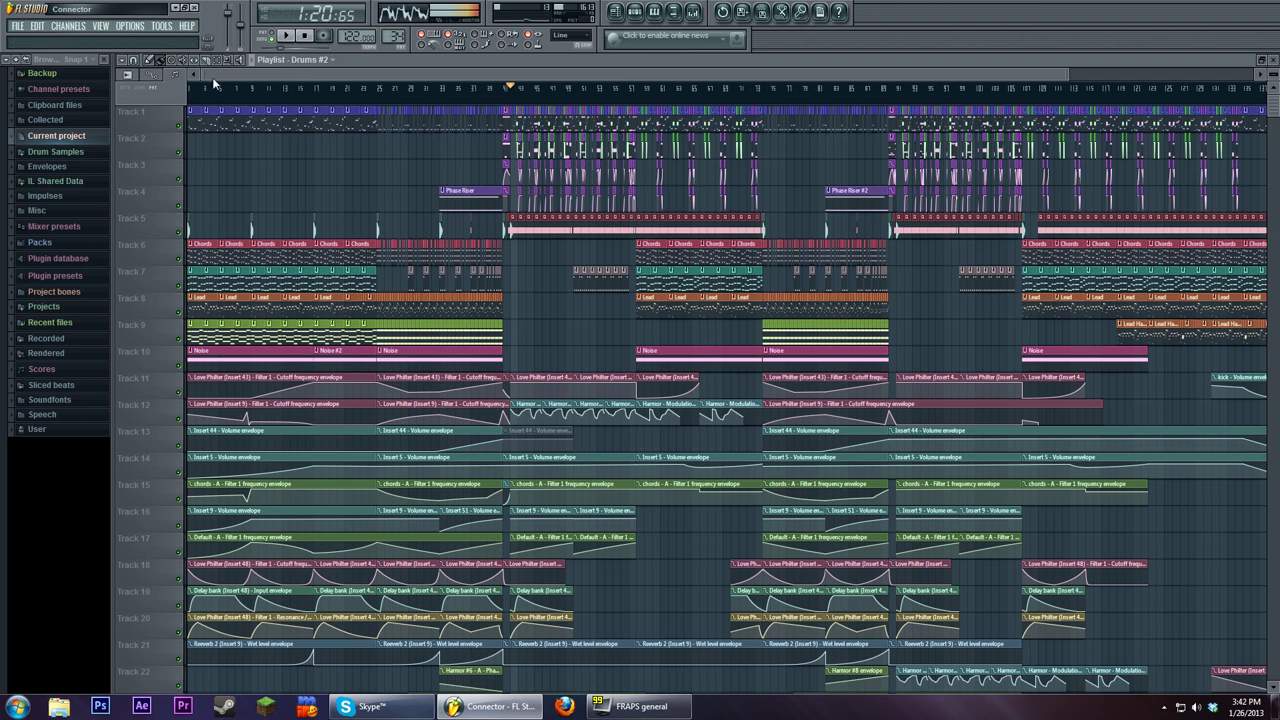
{"action": "left_click_drag", "start_coordinate": [204, 76], "coordinate": [453, 76]}
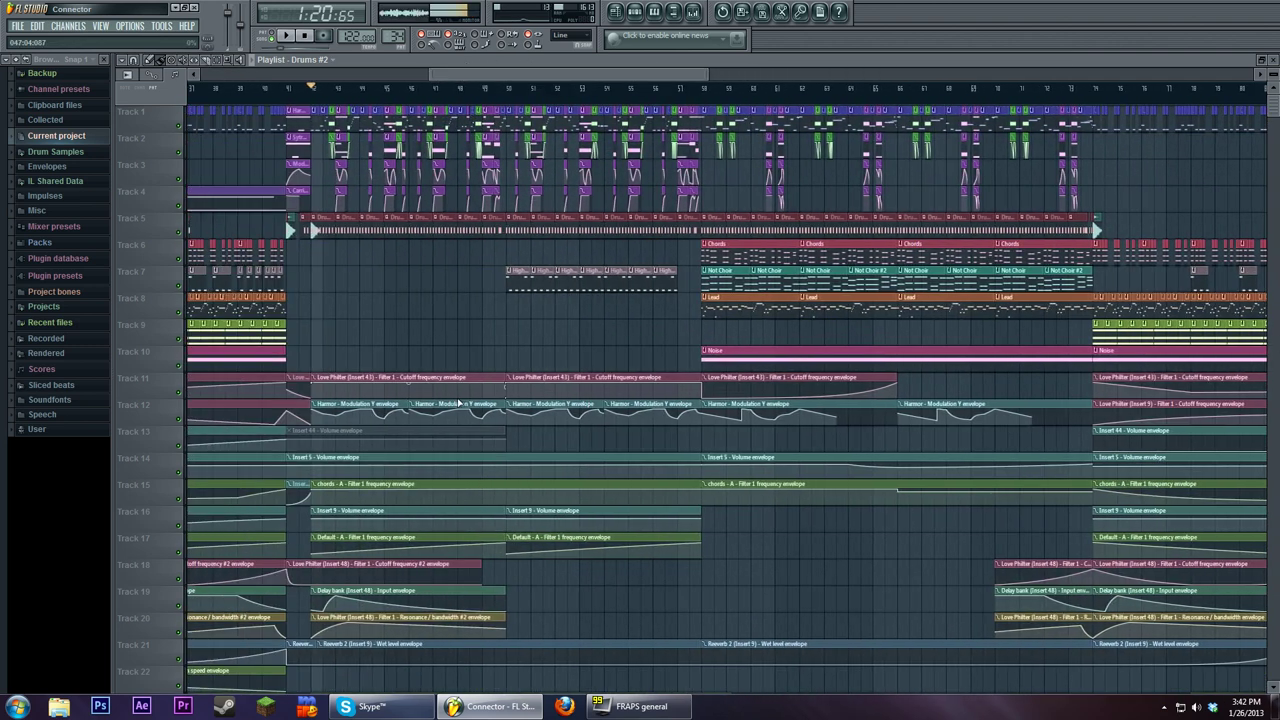
{"action": "left_click", "coordinate": [459, 402]}
Look back and forth through the playlist to examine the automation clips before and after the drop at bar 42
{"action": "left_click_drag", "start_coordinate": [1150, 468], "coordinate": [270, 440]}
{"action": "left_click_drag", "start_coordinate": [805, 415], "coordinate": [445, 356]}
{"action": "left_click_drag", "start_coordinate": [738, 594], "coordinate": [346, 674]}
{"action": "left_click_drag", "start_coordinate": [546, 474], "coordinate": [1200, 515]}
{"action": "left_click_drag", "start_coordinate": [260, 430], "coordinate": [1025, 385]}
{"action": "left_click_drag", "start_coordinate": [406, 370], "coordinate": [666, 354]}
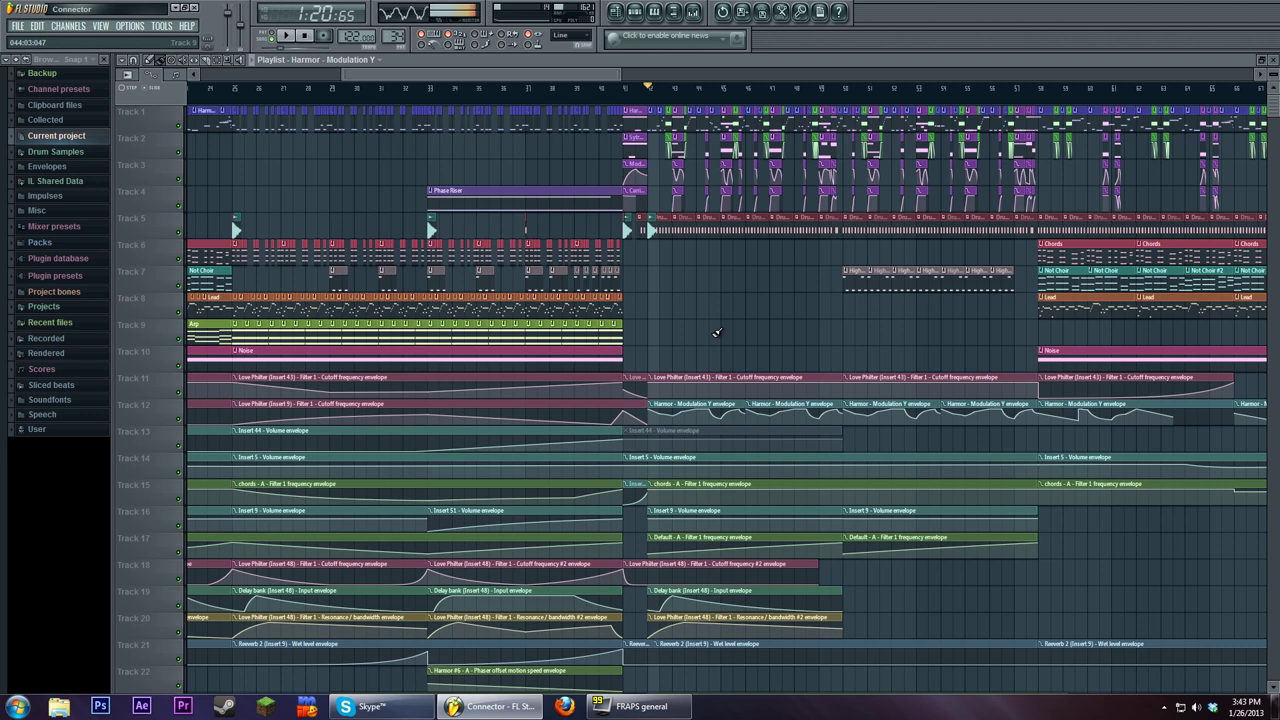
{"action": "scroll", "coordinate": [716, 332], "scroll_direction": "right", "scroll_amount": 10}
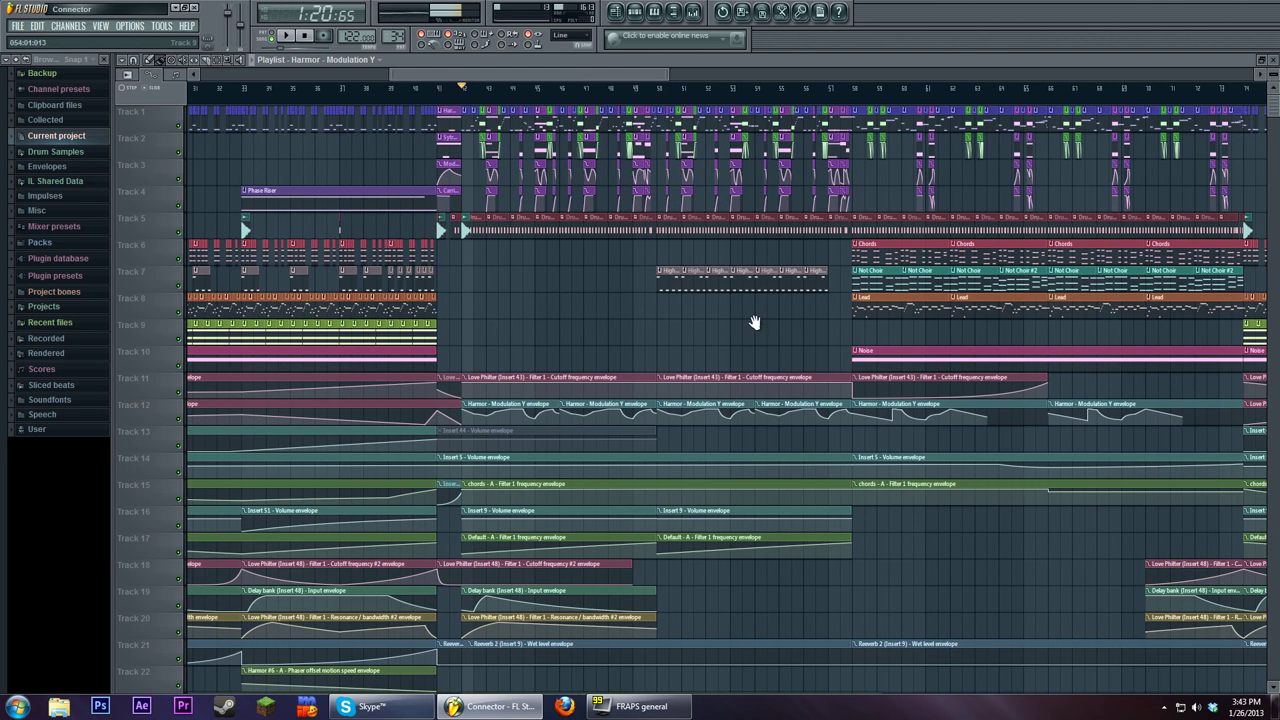
{"action": "mouse_move", "coordinate": [665, 324]}
{"action": "left_mouse_down"}
{"action": "mouse_move", "coordinate": [546, 334]}
{"action": "mouse_move", "coordinate": [773, 326]}
{"action": "mouse_move", "coordinate": [1010, 350]}
{"action": "left_mouse_up"}
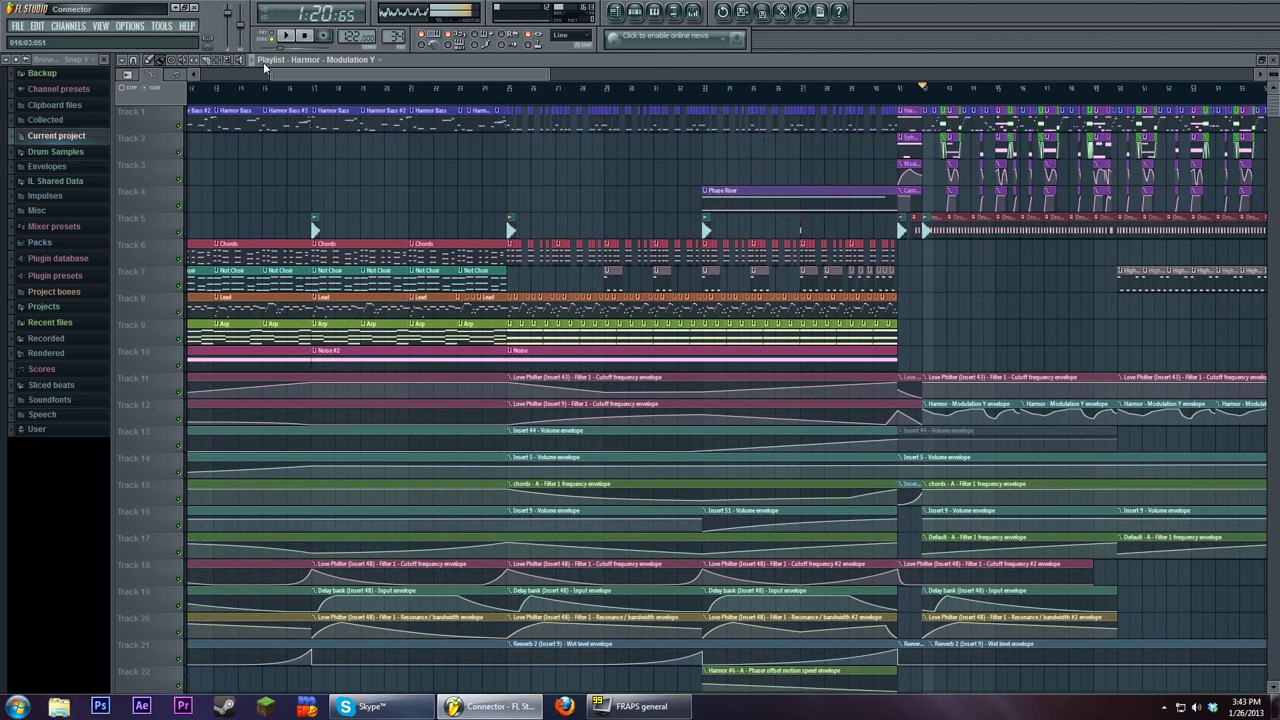